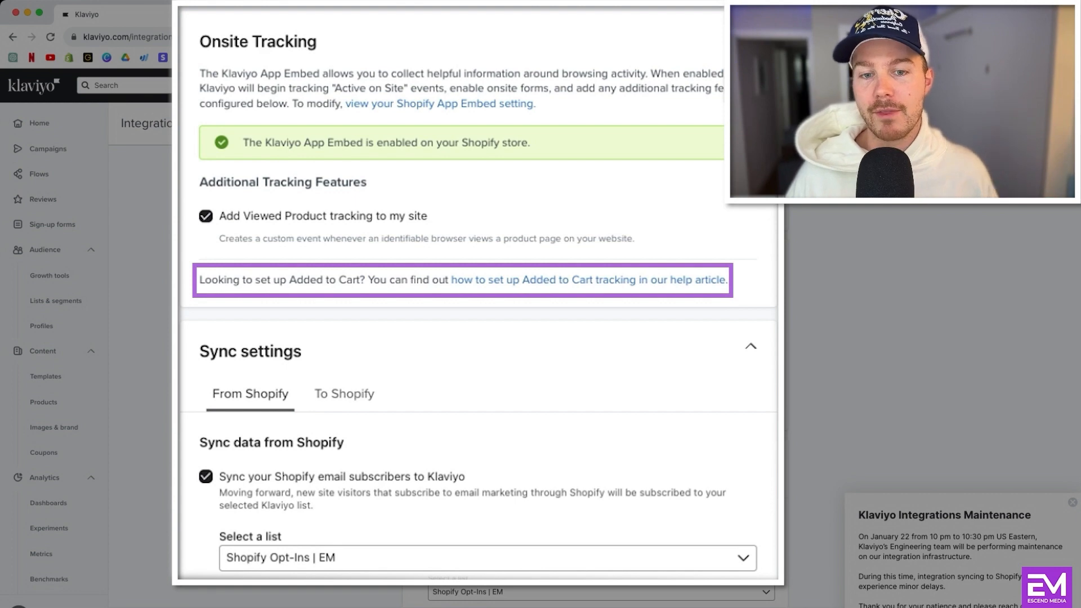
Step: Filter the list choices for syncing Shopify email subscribers to Klaviyo by "news"
scroll(422, 315, "down", 4)
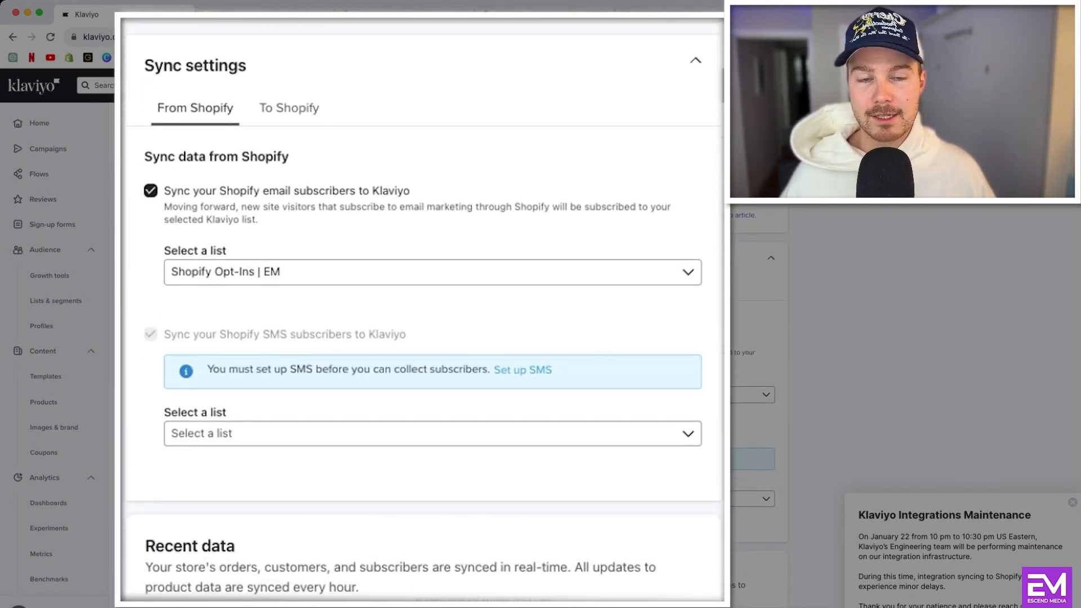
scroll(422, 315, "down", 3)
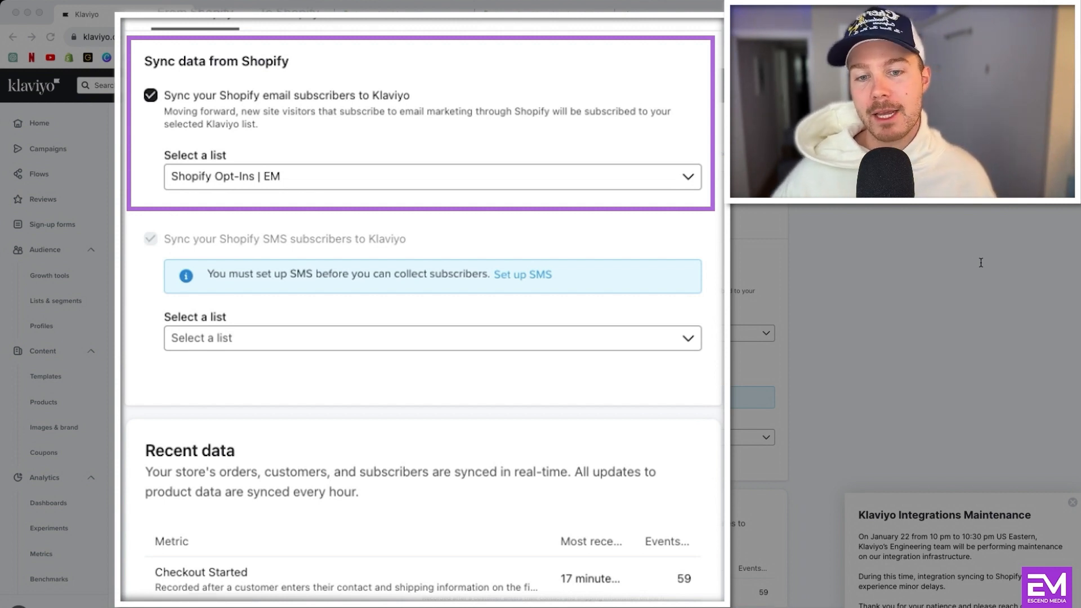
left_click(256, 178)
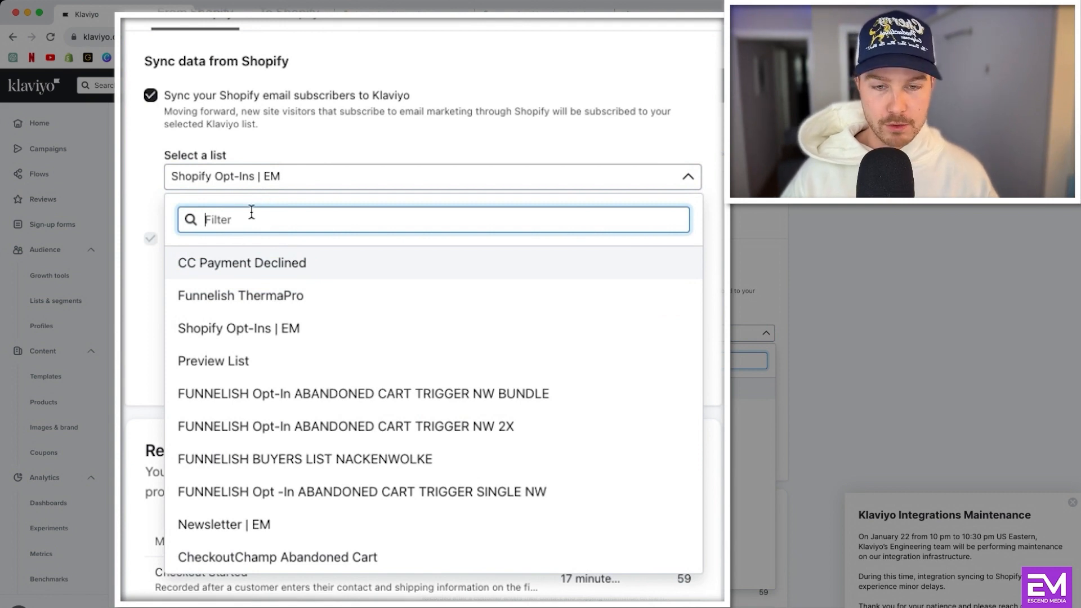
type("news")
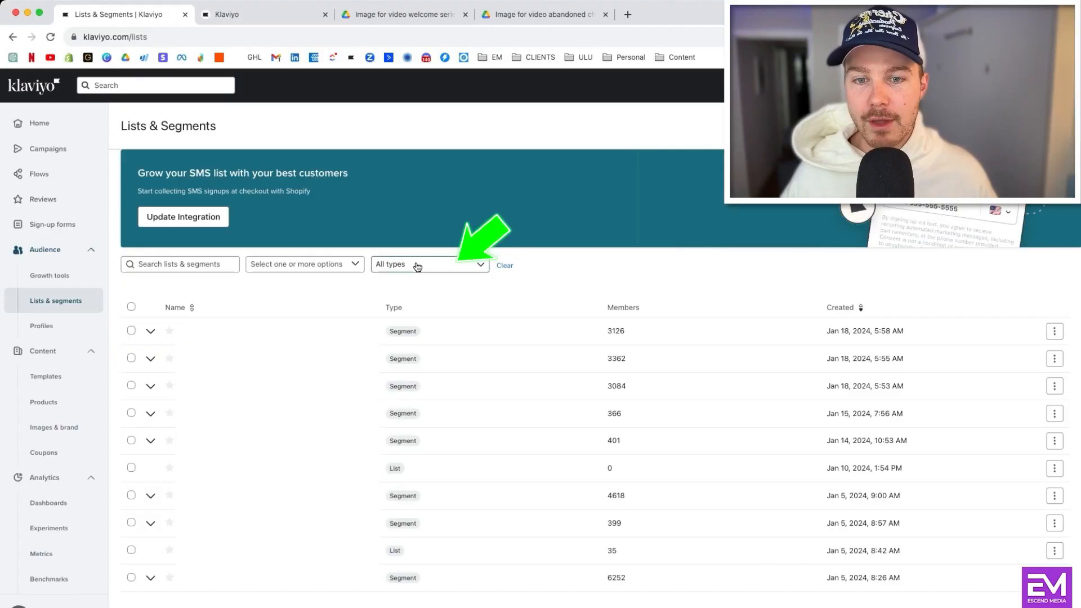
Step: Filter Lists & Segments to lists only and open the consent settings of the Newsletter | EM list
left_click(415, 265)
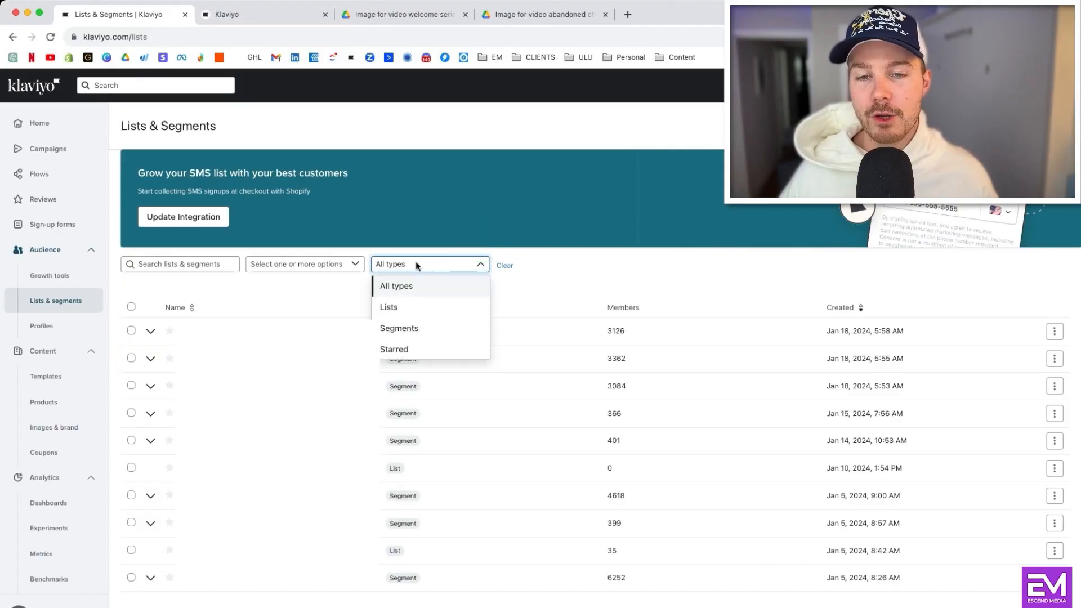
left_click(390, 309)
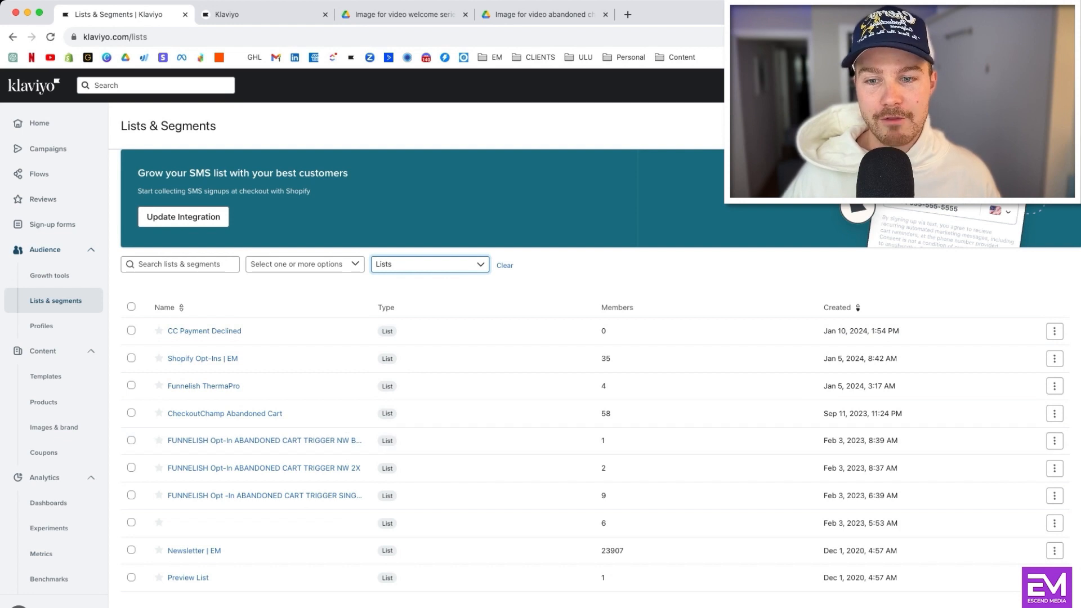
left_click(211, 556)
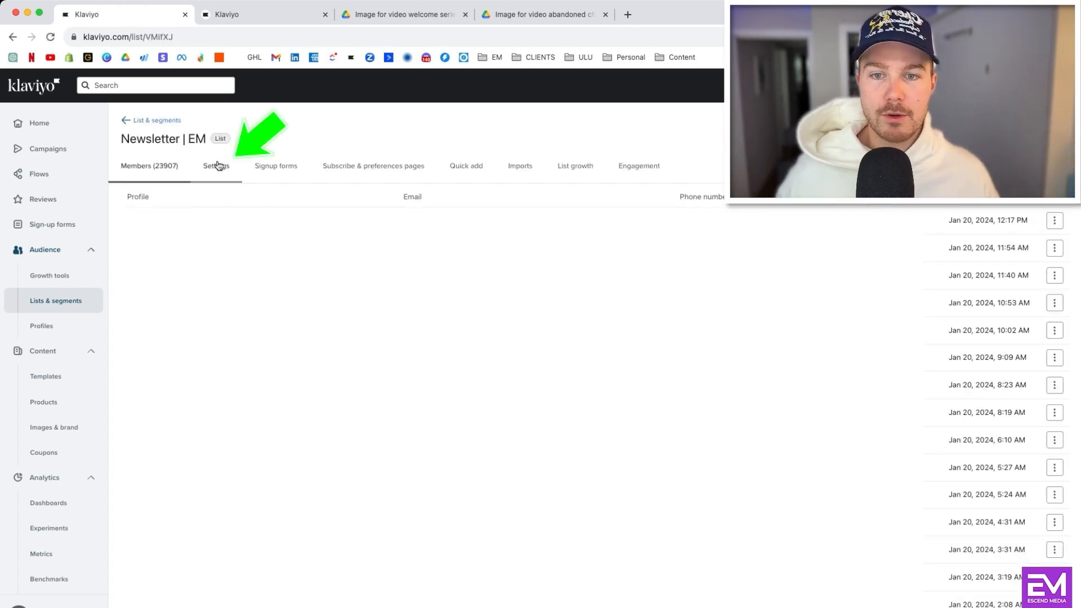
left_click(217, 167)
scroll(241, 308, "down", 1)
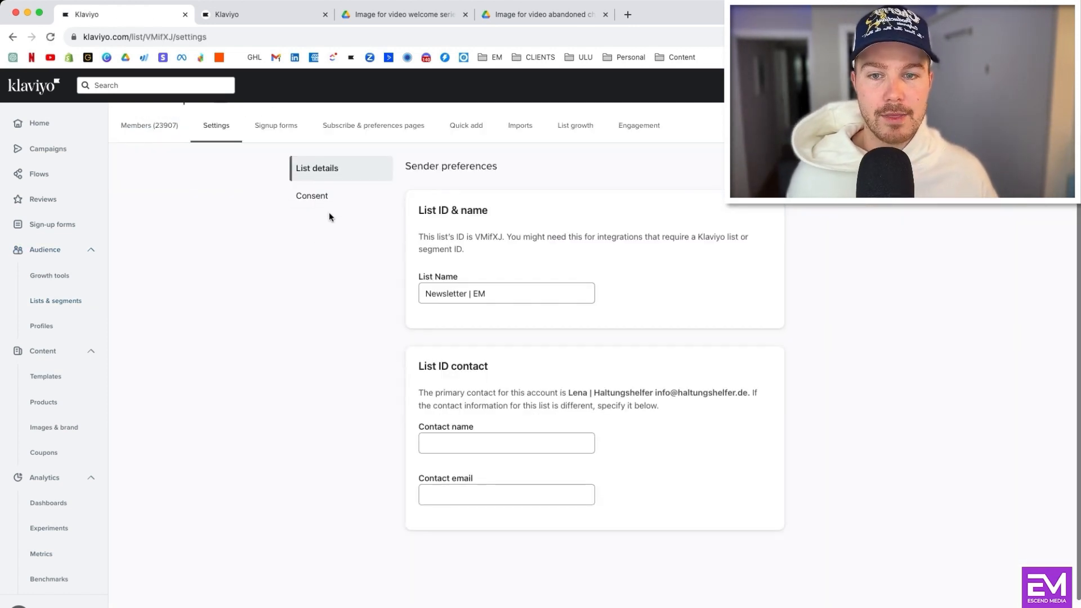
left_click(329, 197)
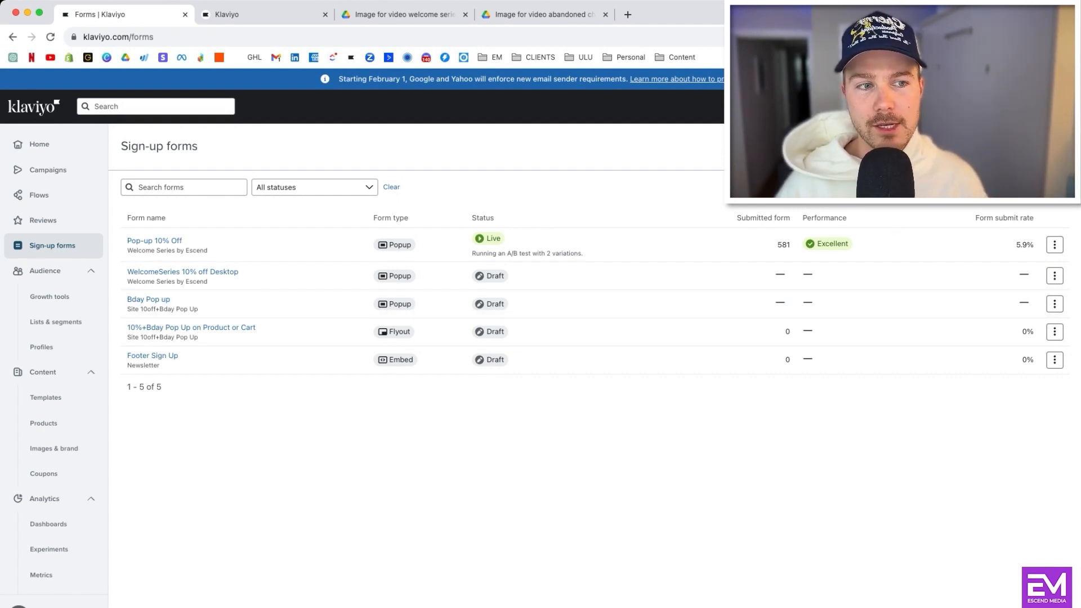
Step: Create a sign-up form from the Multi-step email & SMS template, using Newsletter as the email subscriber list
left_click(1019, 146)
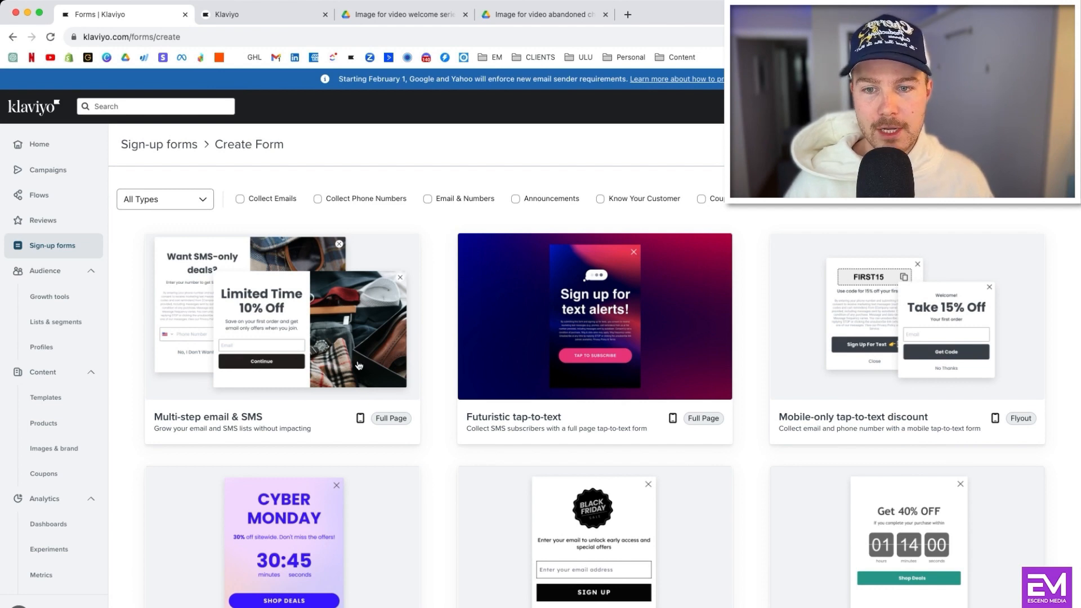
left_click(366, 344)
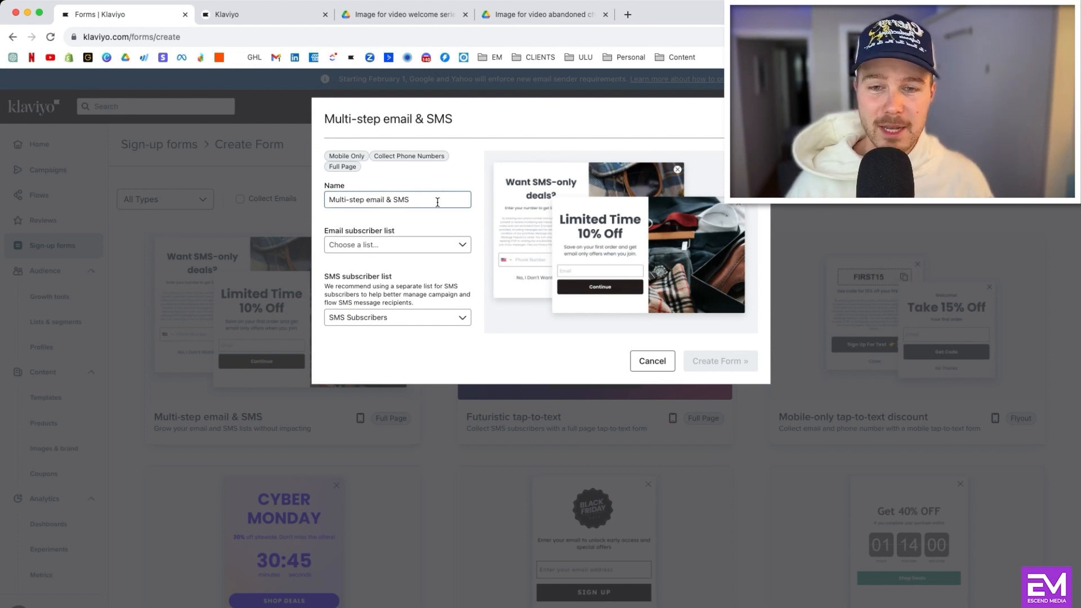
left_click(381, 246)
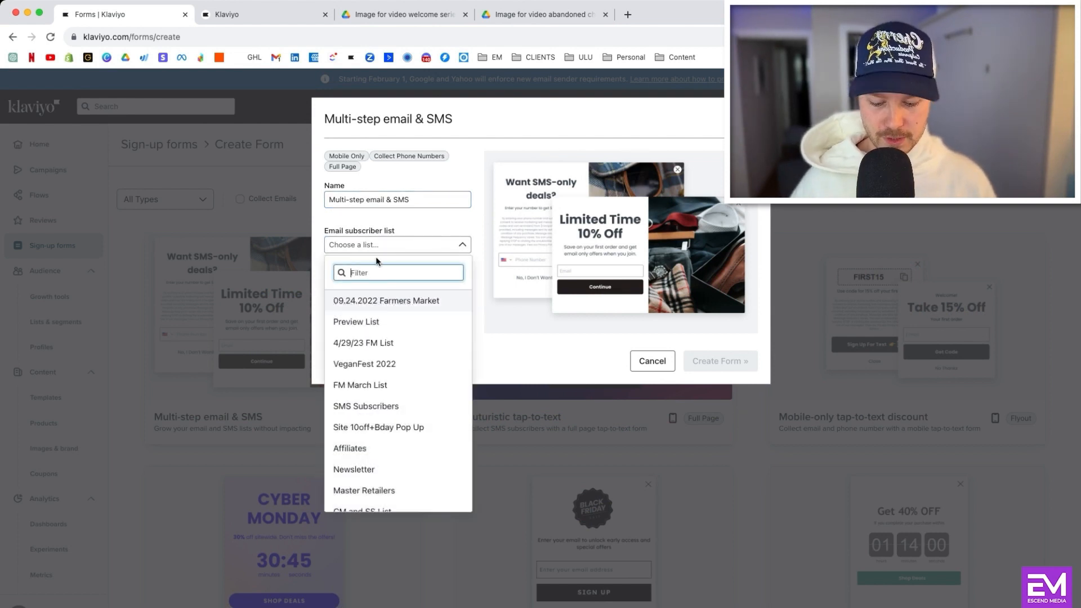
type("New")
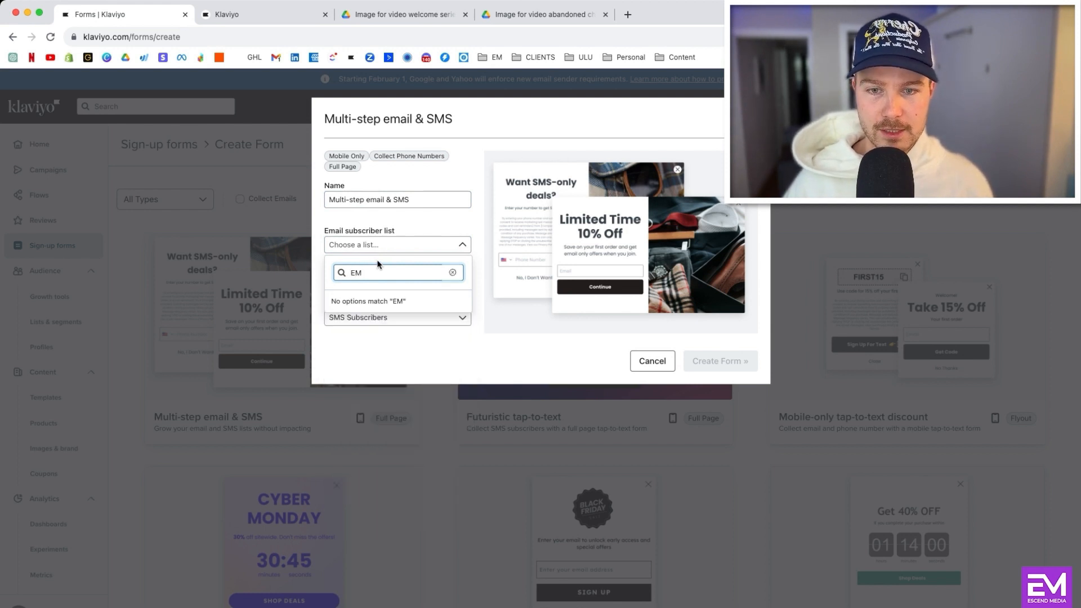
left_click(352, 299)
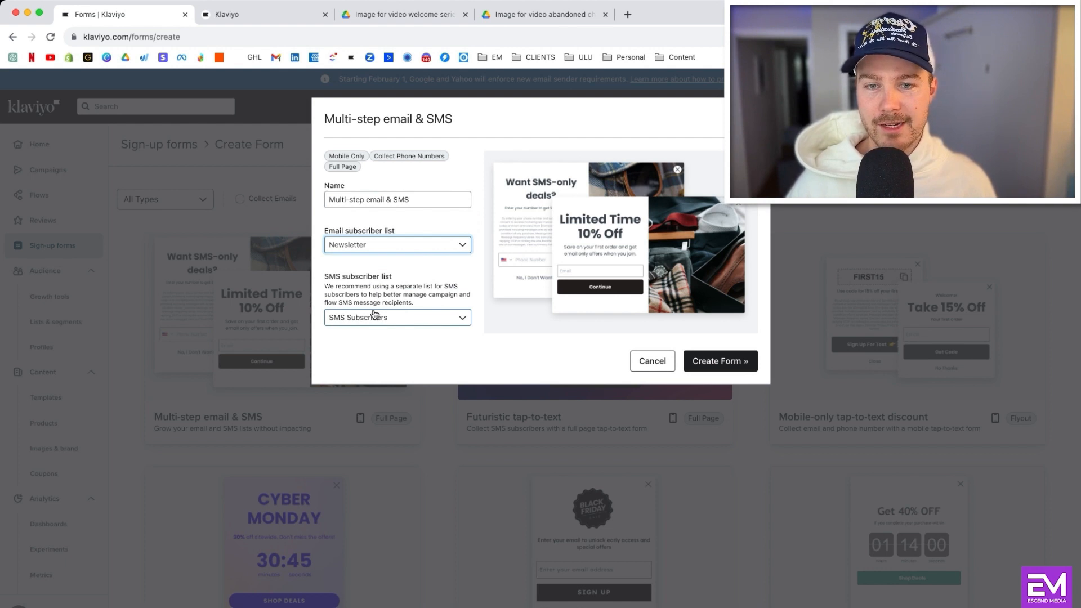
left_click(731, 364)
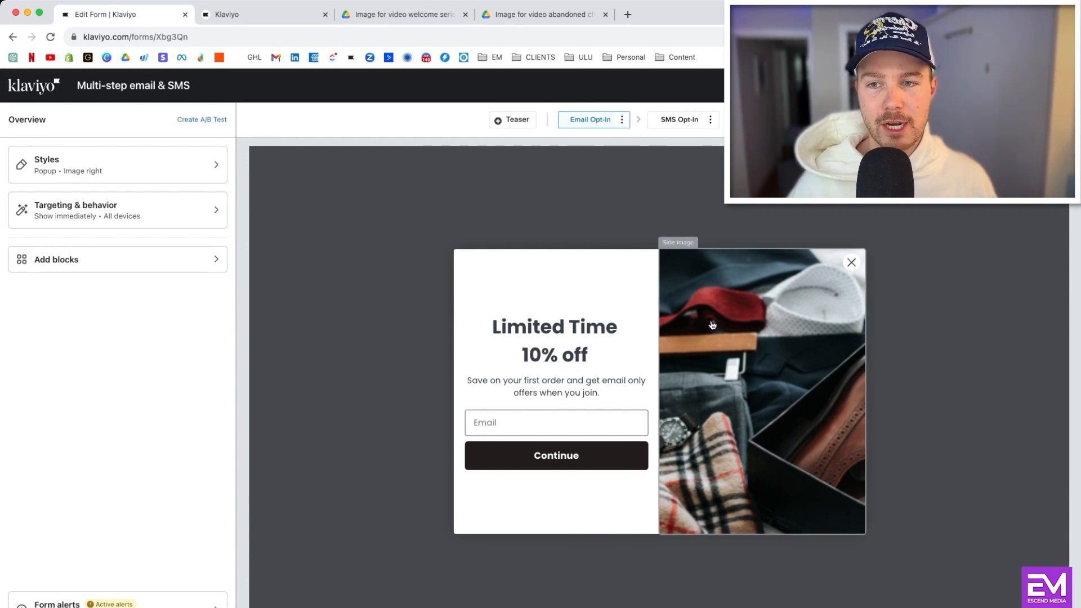
Step: Try the popup with no side image and with a left image, and return it to the right image layout
left_click(169, 166)
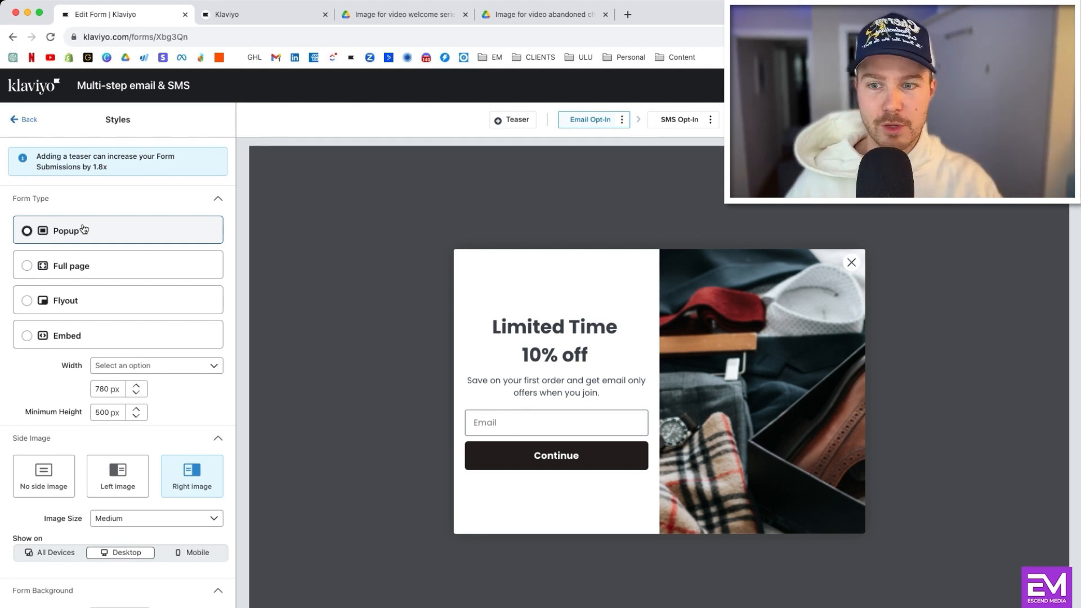
scroll(116, 478, "down", 3)
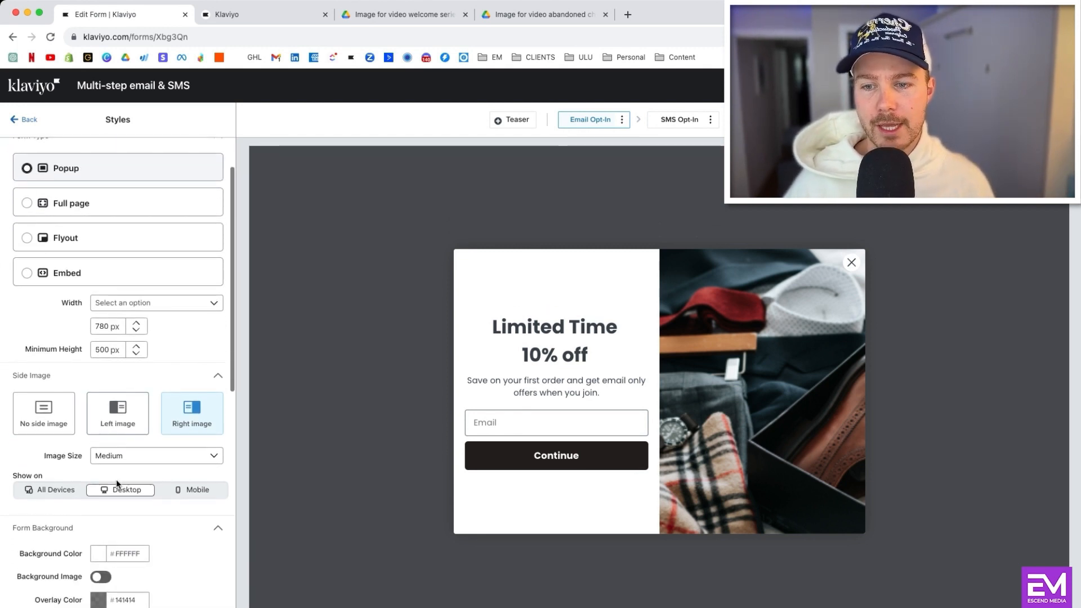
scroll(223, 302, "down", 2)
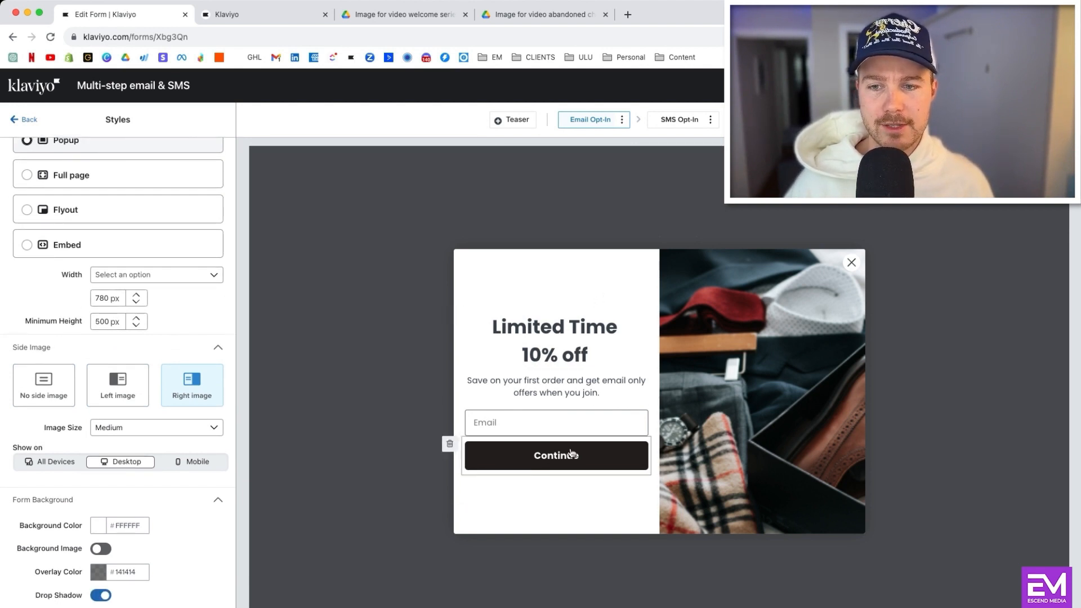
left_click(64, 404)
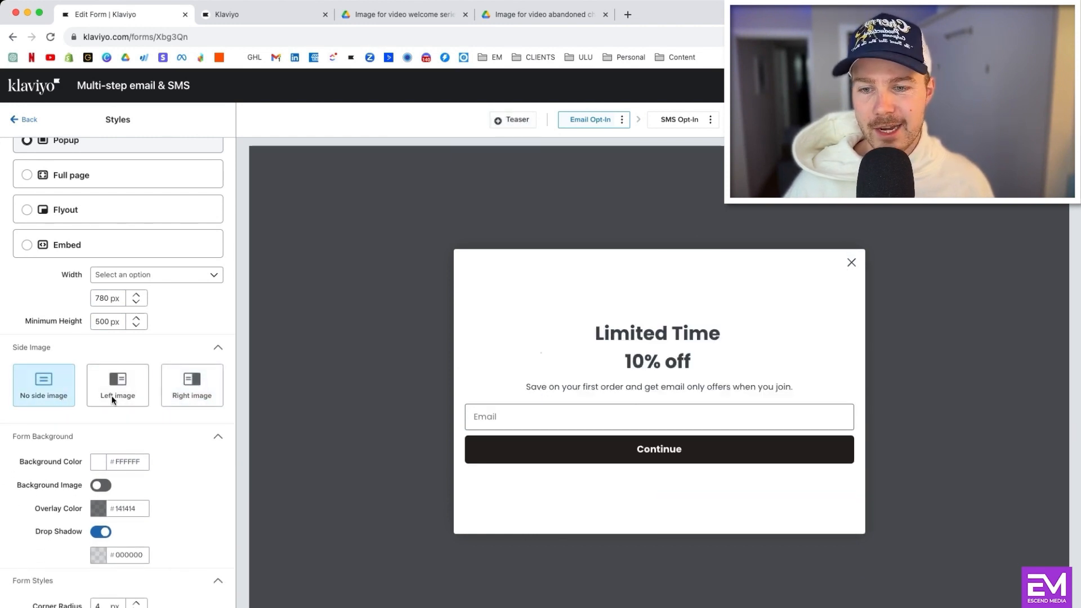
left_click(124, 402)
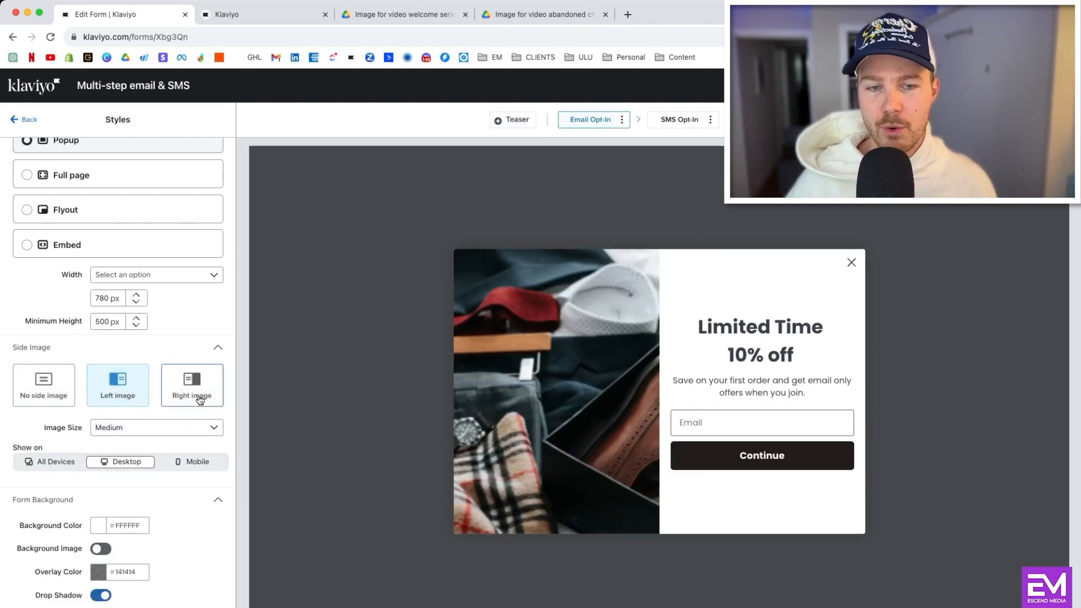
left_click(199, 399)
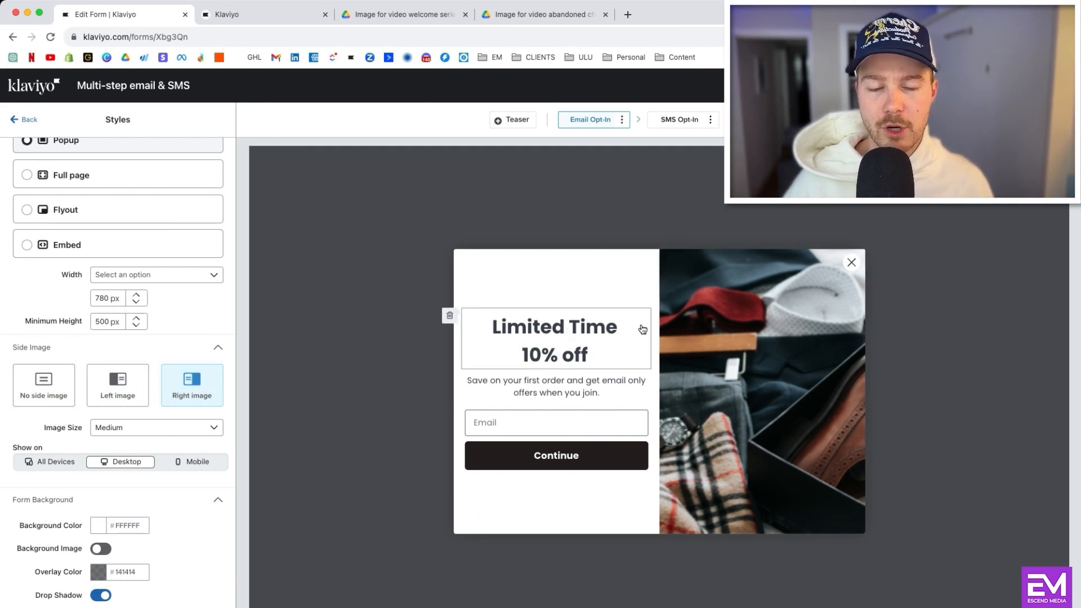
Step: Examine the editing options of the popup's side image, headline, description text and email field
left_click(780, 397)
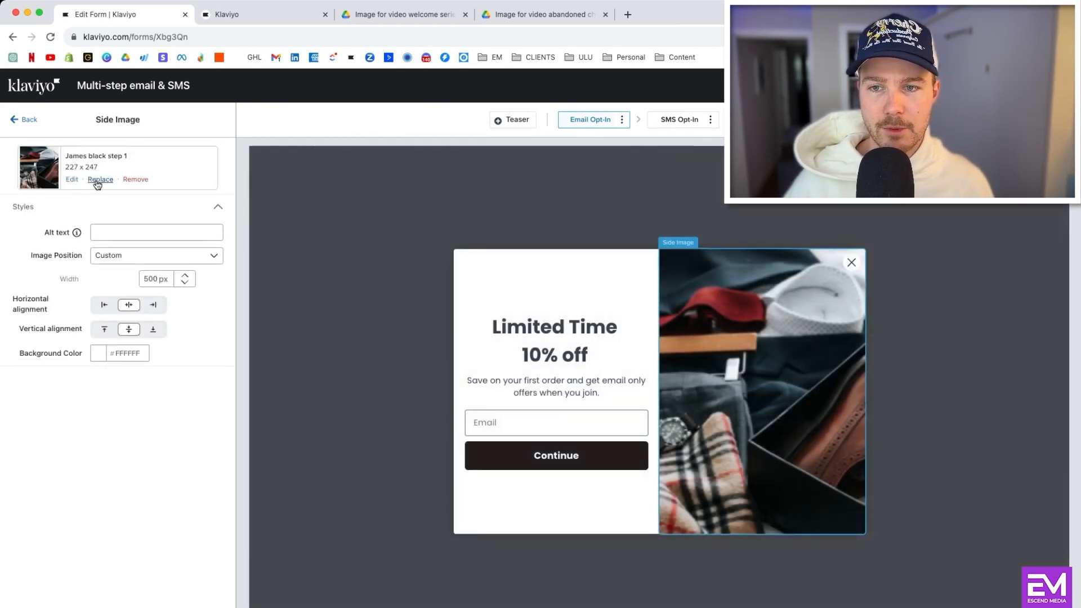
left_click(28, 118)
left_click(579, 335)
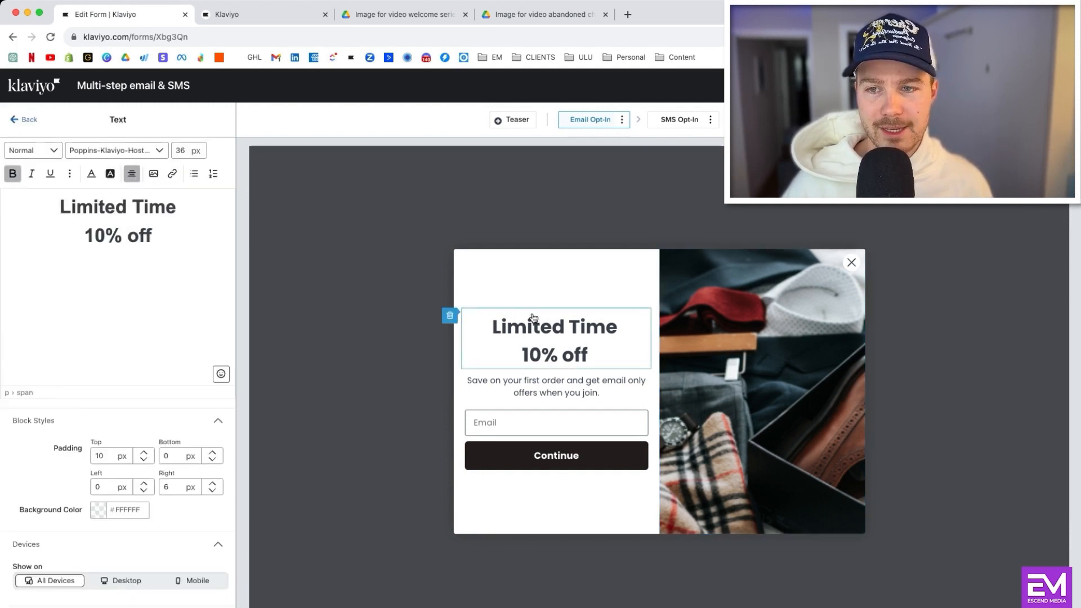
triple_click(125, 228)
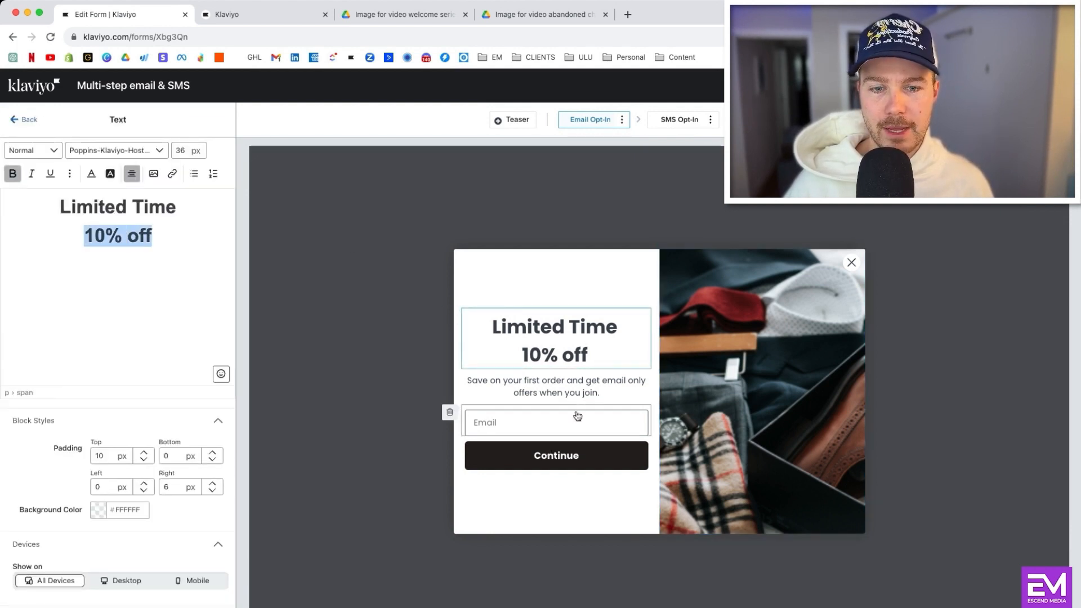
left_click(587, 382)
left_click(539, 429)
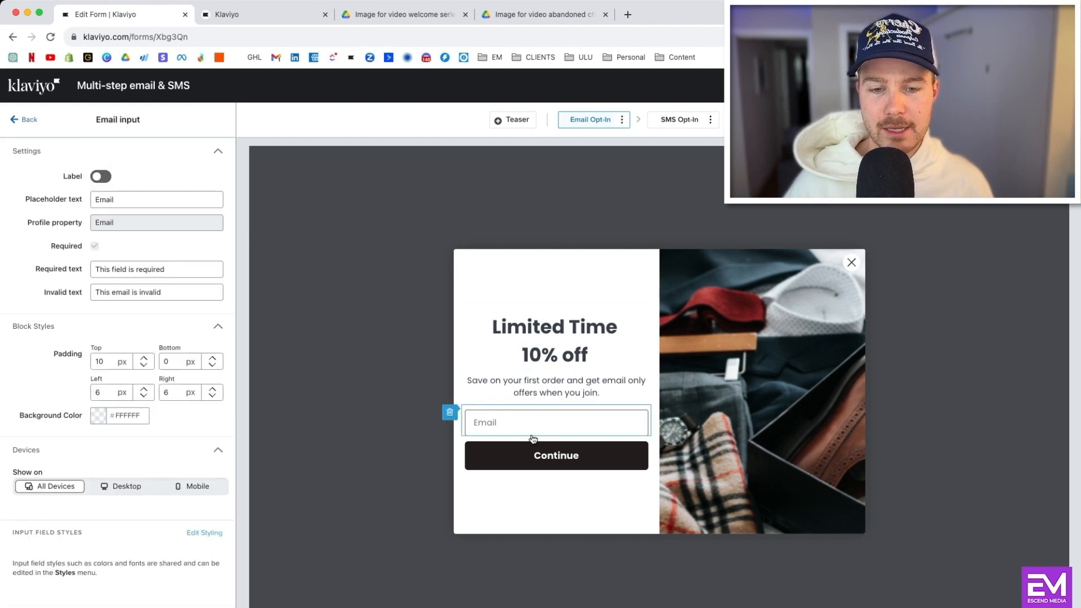
left_click(608, 339)
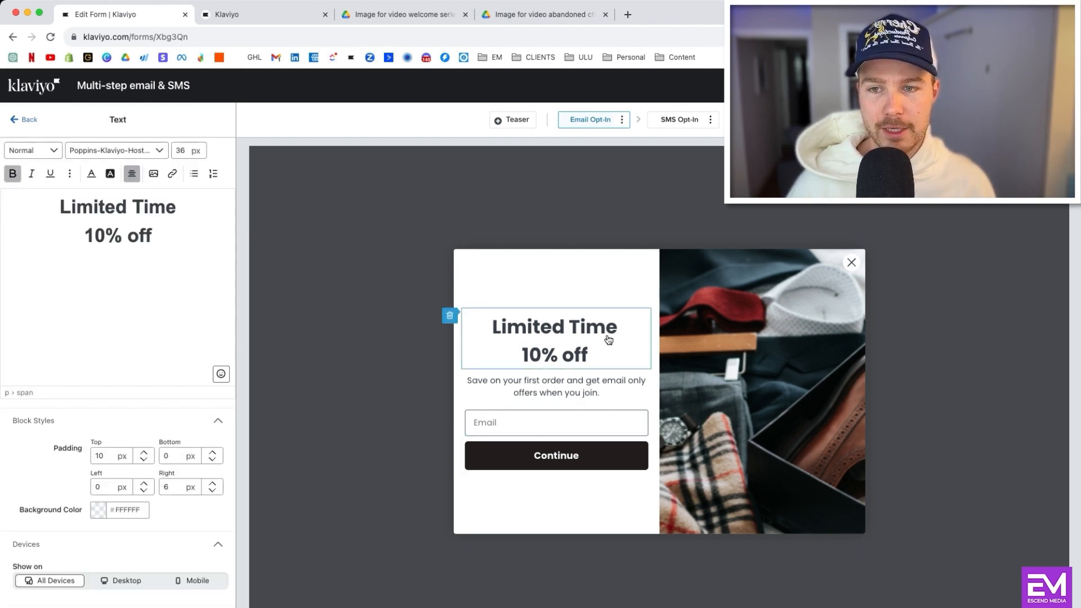
left_click(548, 332)
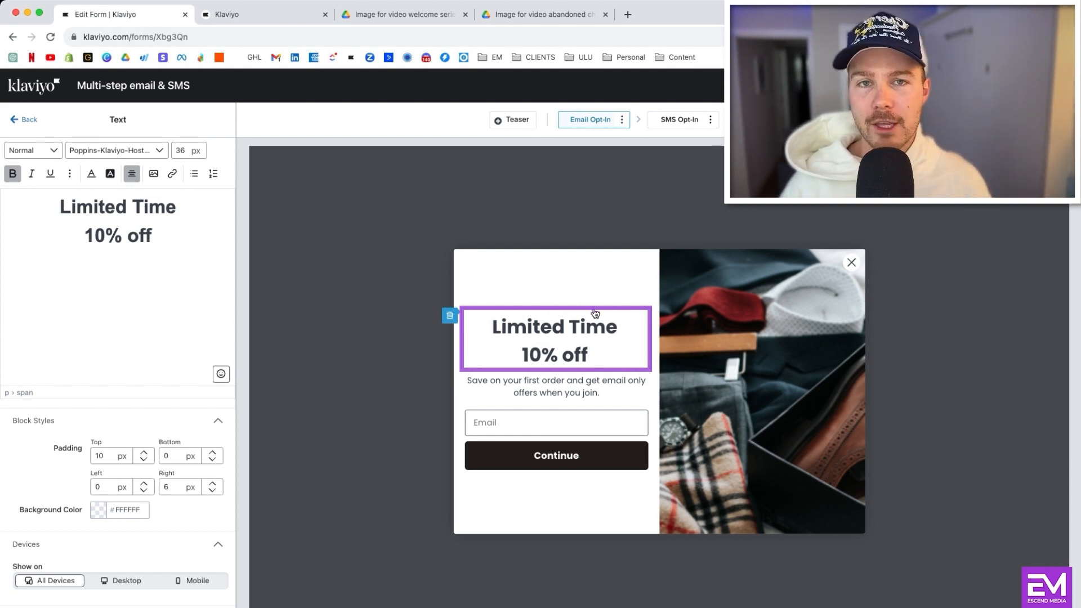
left_click(517, 393)
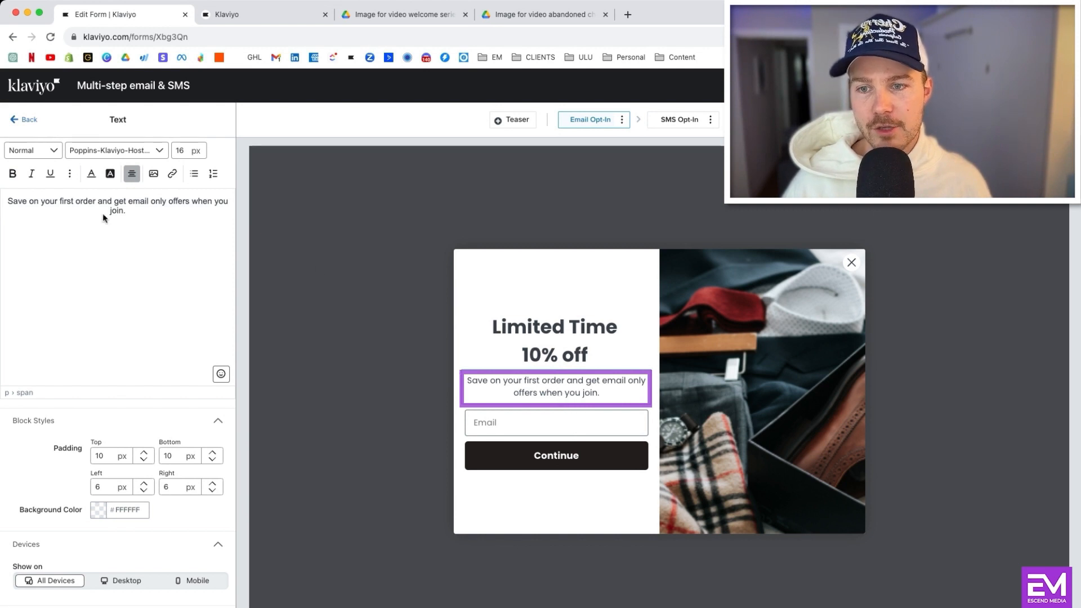
triple_click(135, 209)
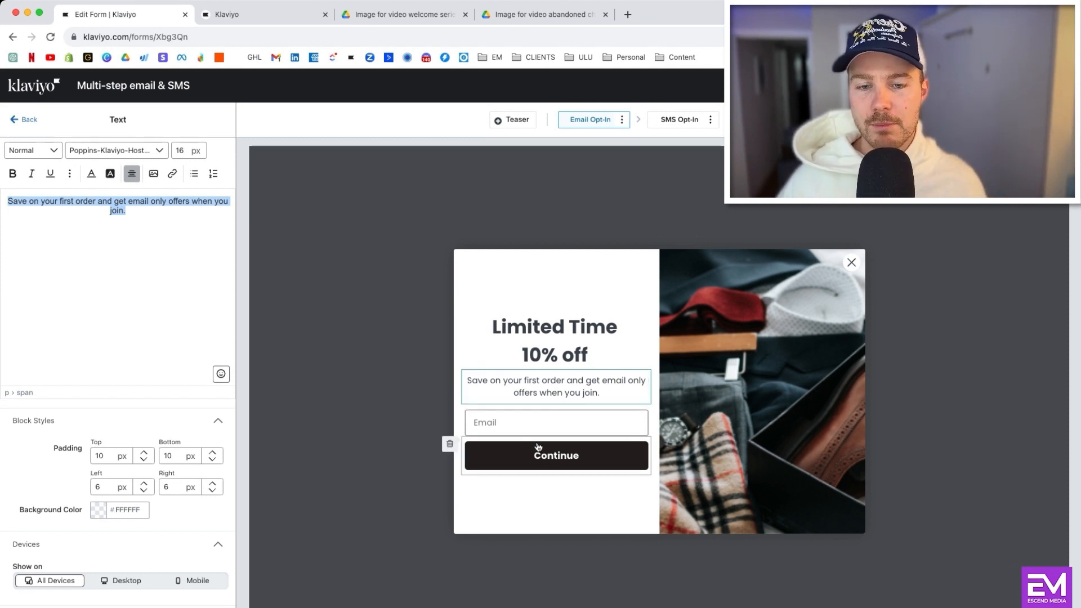
left_click(545, 427)
left_click(26, 119)
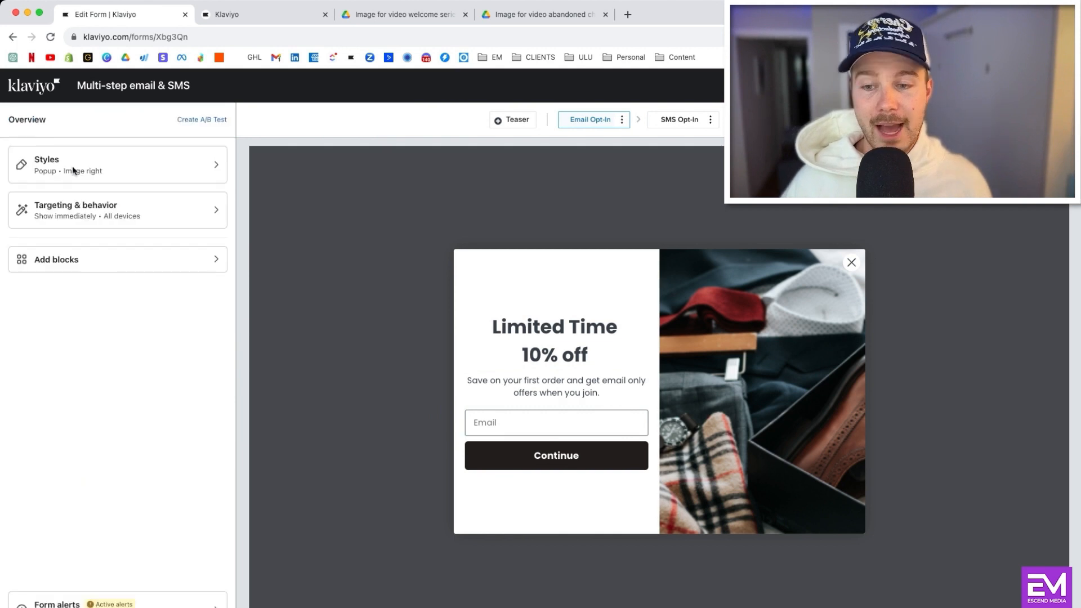
Step: Add a text input between the email field and the Continue button and assign it the First Name profile property
left_click(90, 258)
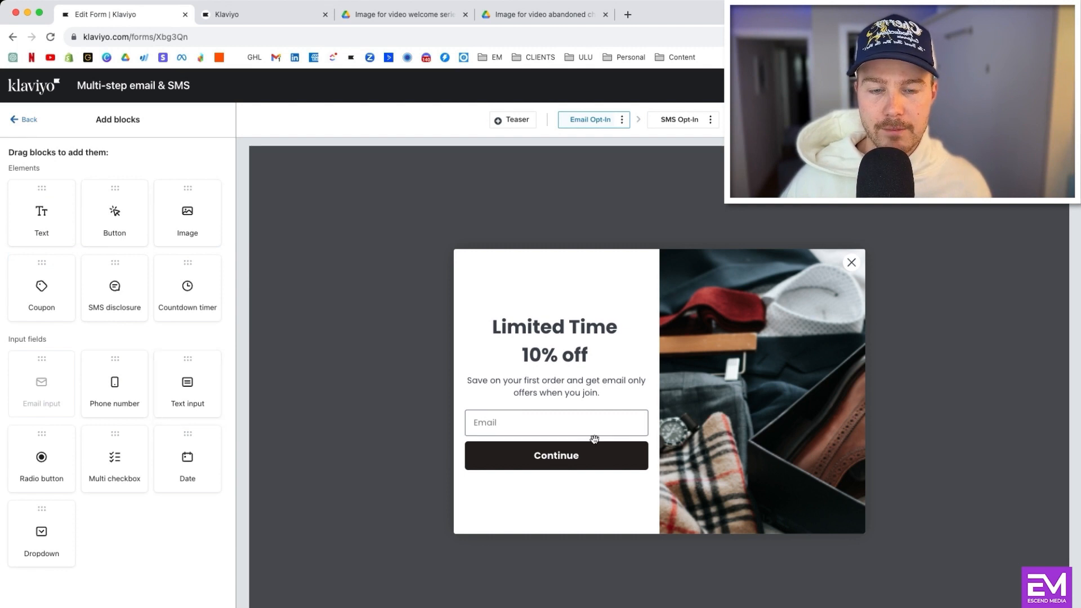
left_click_drag(594, 438, 594, 441)
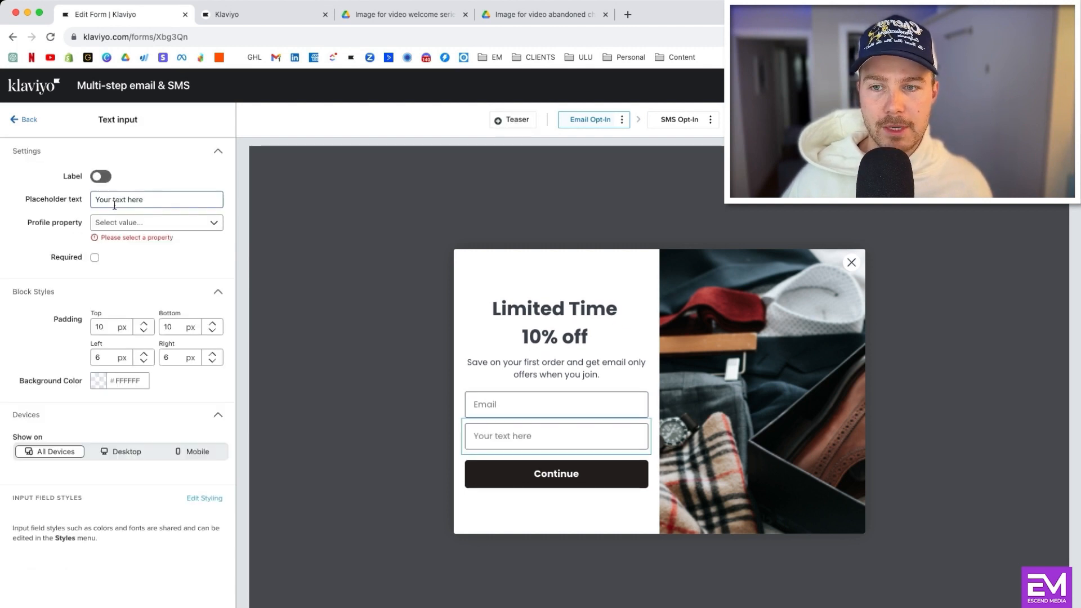
left_click(148, 226)
type("name")
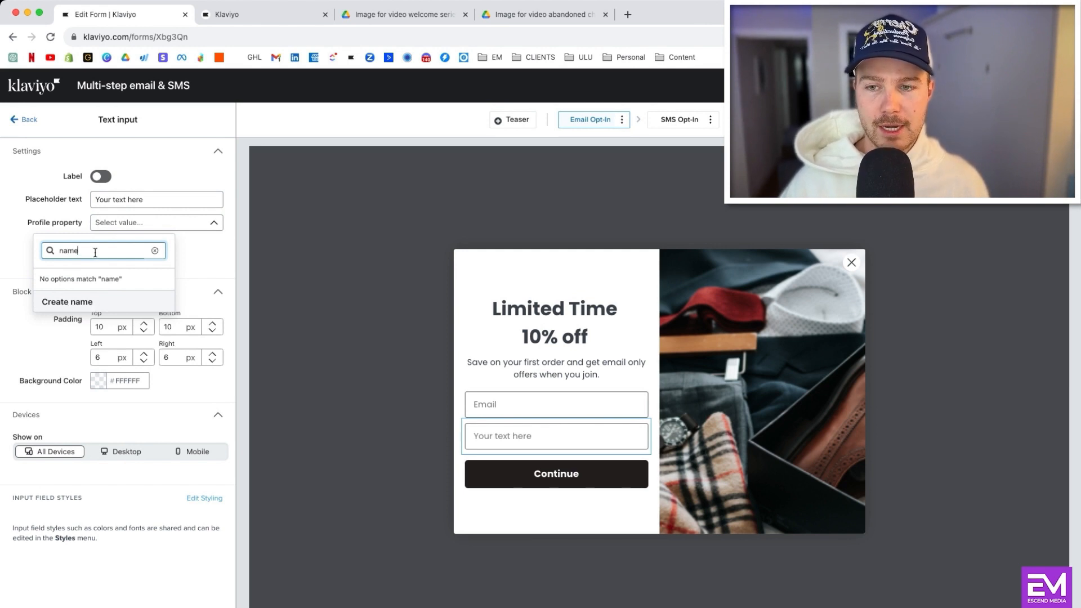
key("BackSpace")
key("BackSpace")
key("BackSpace")
key("BackSpace")
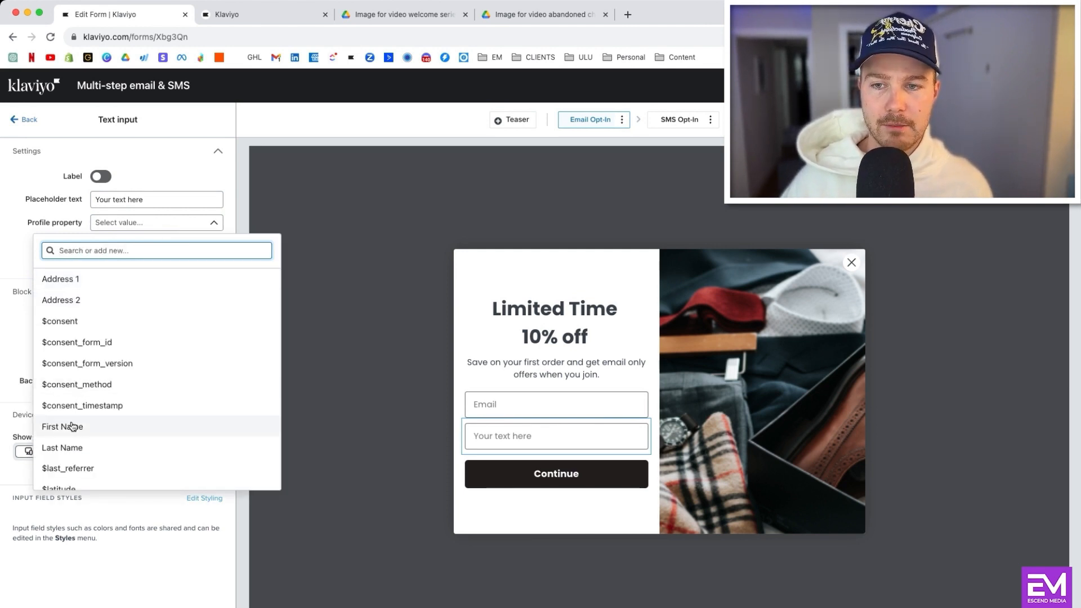
left_click(74, 426)
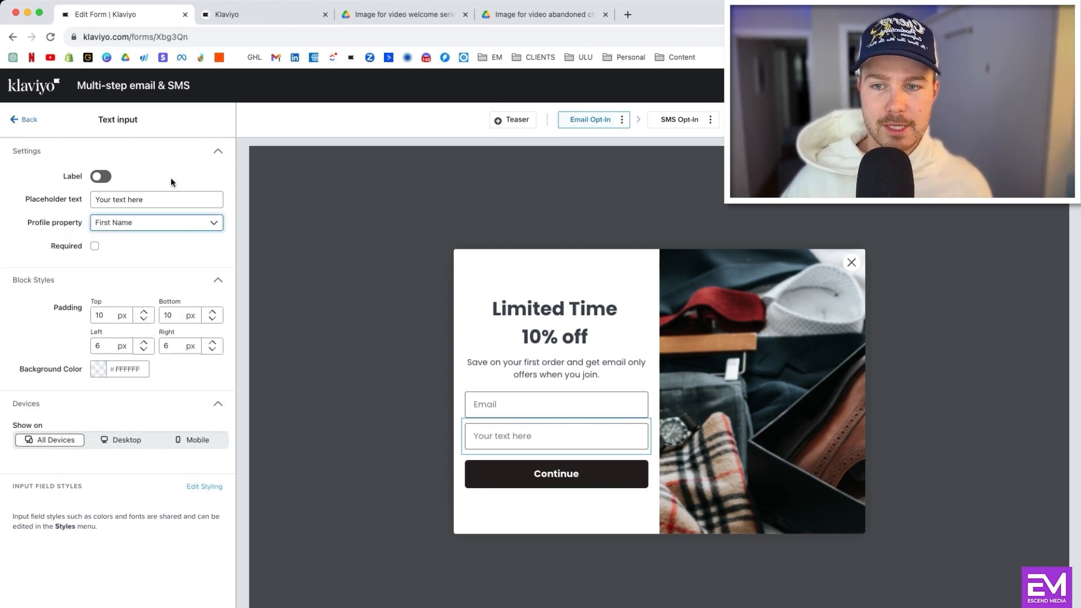
Step: Search the text input's profile properties for Full Name and Last, leaving its current property assigned
left_click(152, 223)
type("Full Na")
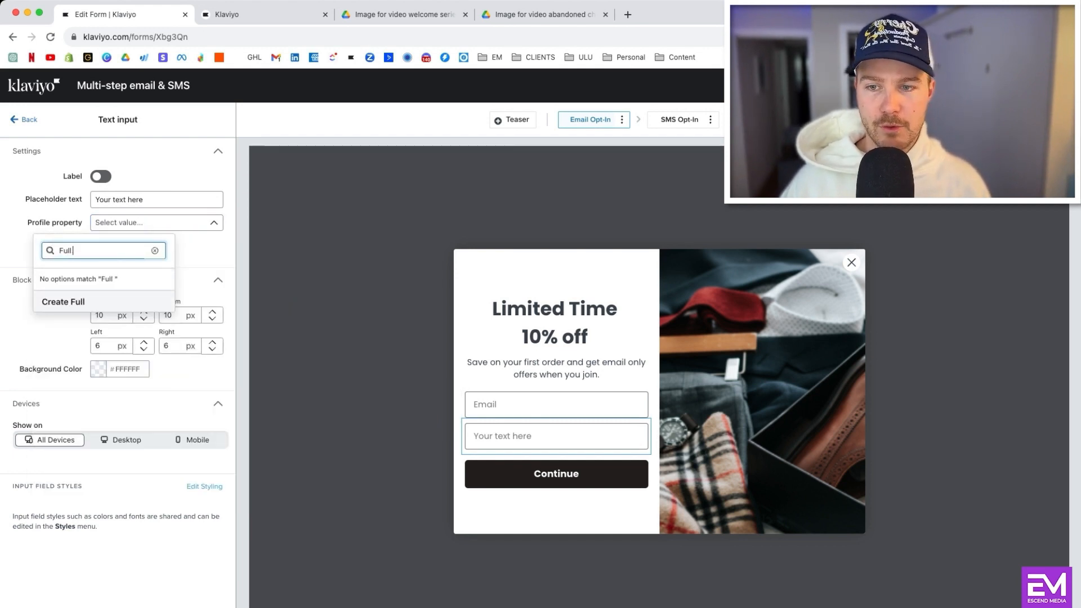
key("BackSpace")
key("BackSpace")
key("BackSpace")
key("BackSpace")
key("BackSpace")
key("BackSpace")
key("BackSpace")
type("Last")
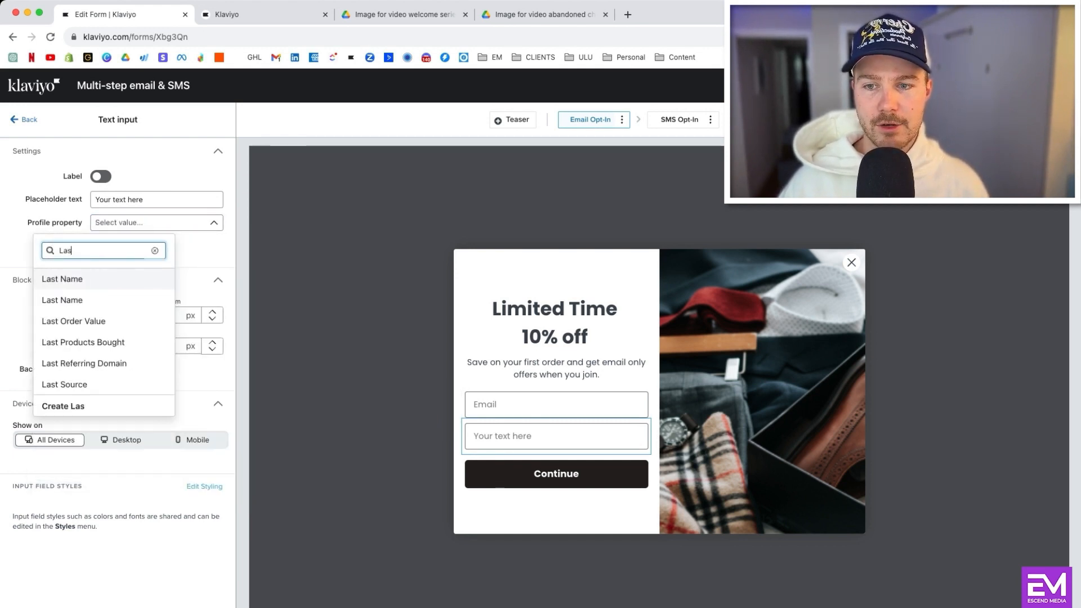
double_click(90, 253)
key("BackSpace")
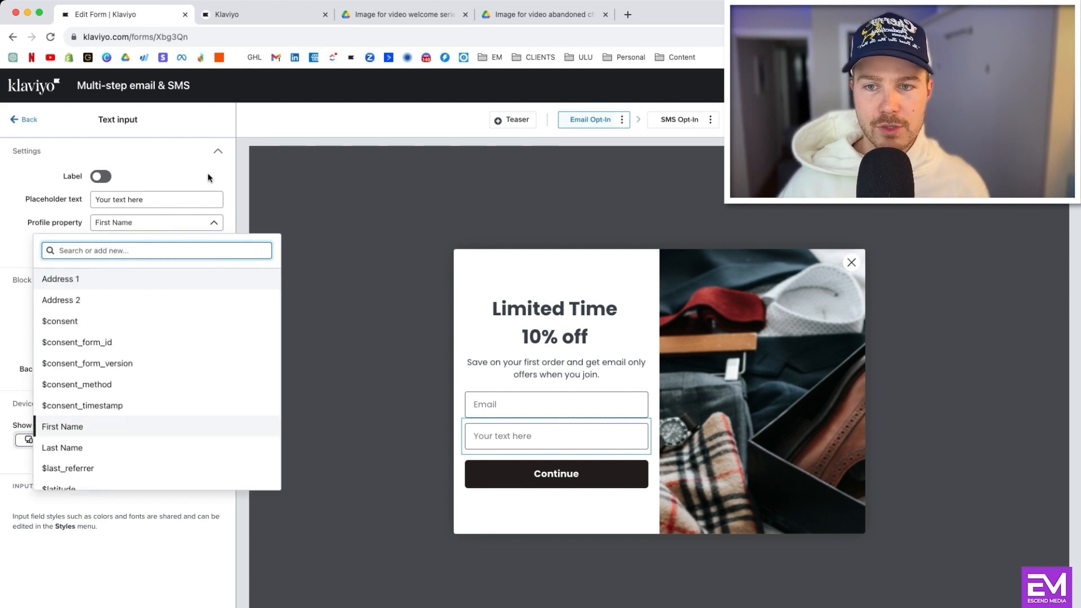
left_click(195, 176)
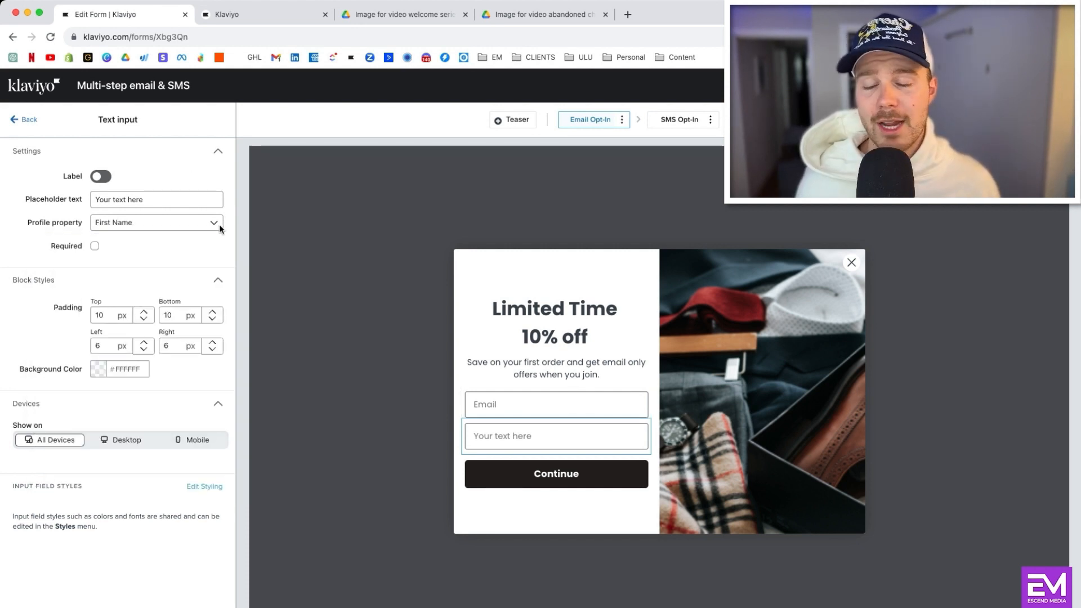
Step: Add a radio button block between the text input and the Continue button, and look through its profile property choices
left_click(27, 121)
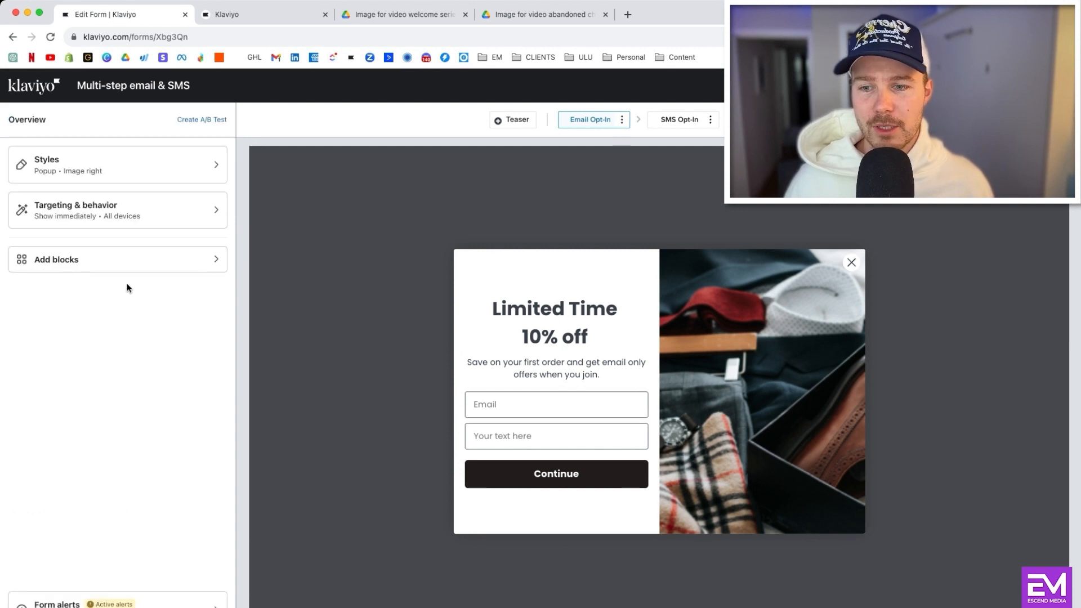
left_click(75, 261)
left_click_drag(36, 457, 463, 438)
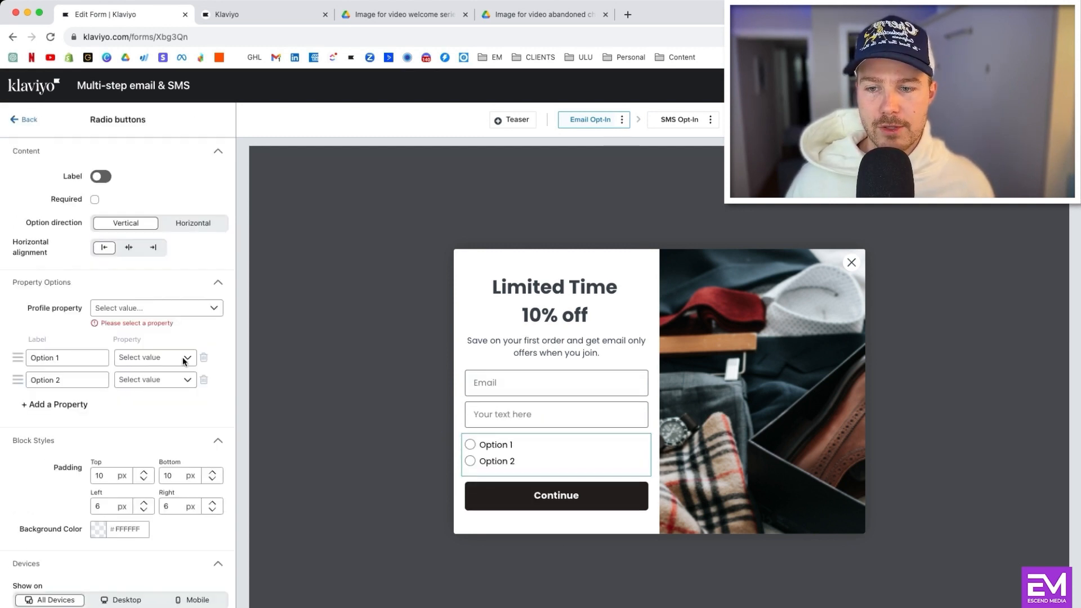
left_click(136, 312)
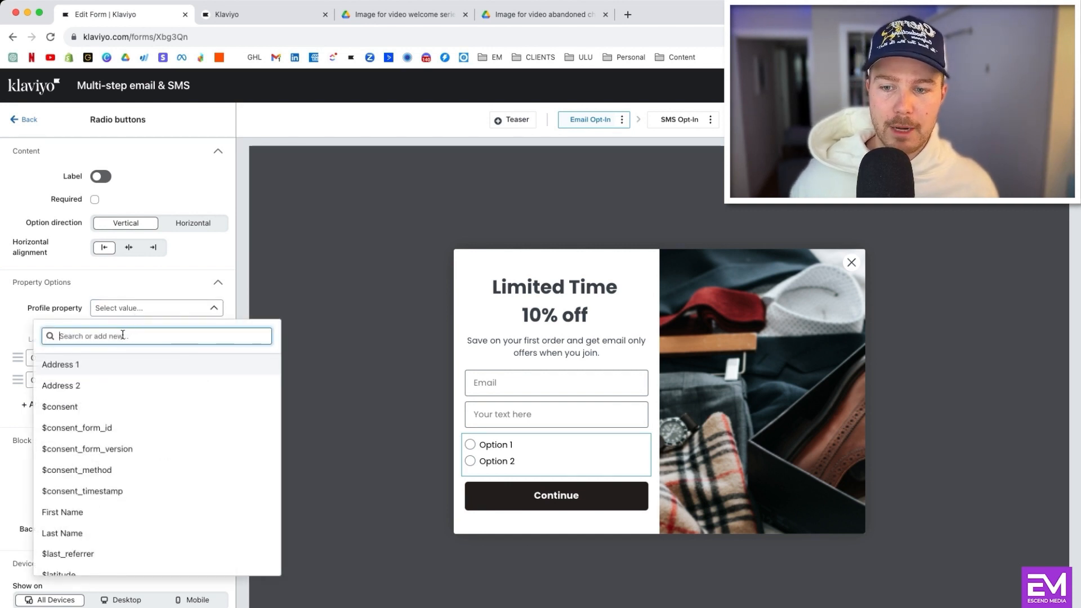
left_click(157, 282)
Step: Label the two radio options Men and Women, and delete the text input block above them
left_click(53, 357)
triple_click(54, 357)
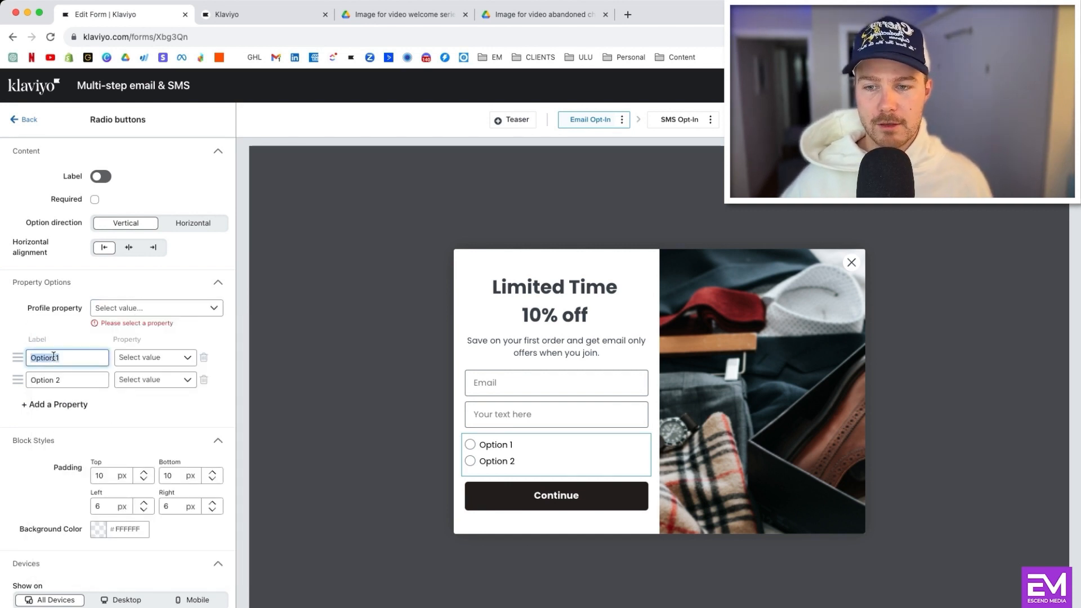
type("Men")
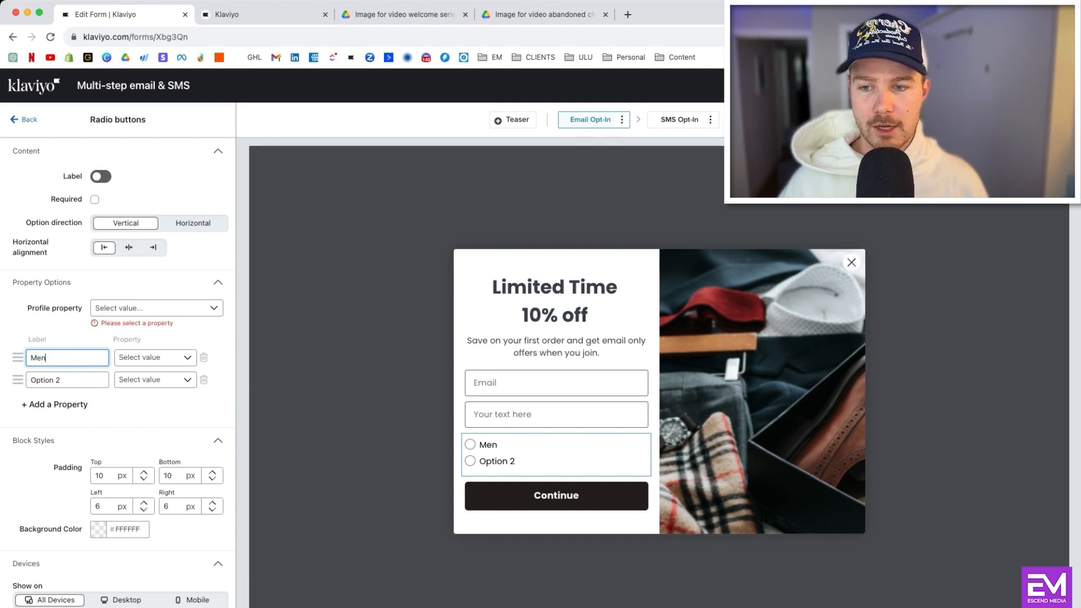
triple_click(54, 383)
type("Women")
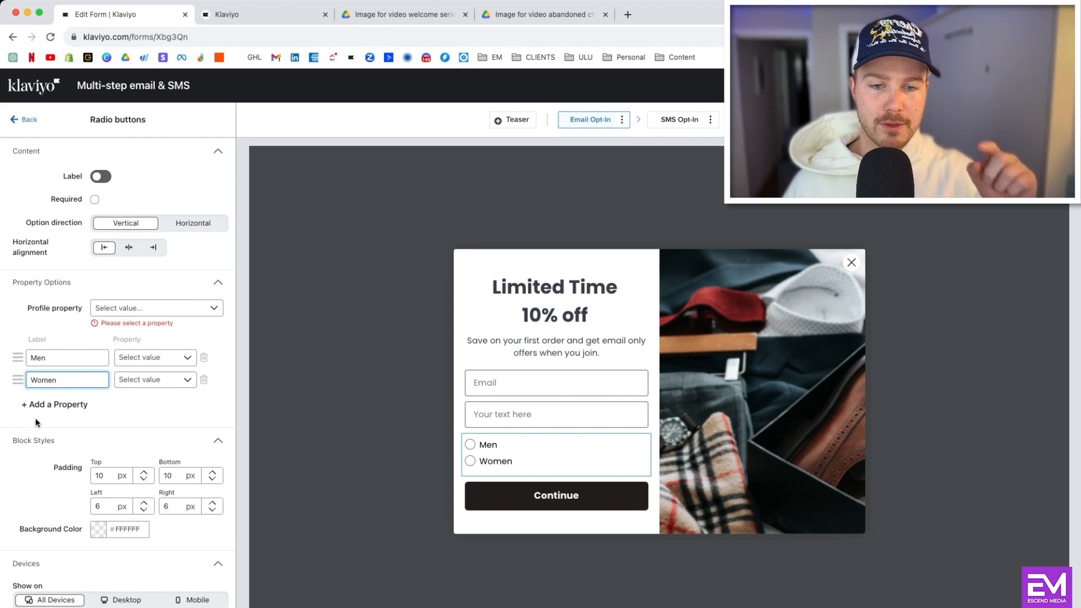
left_click(449, 404)
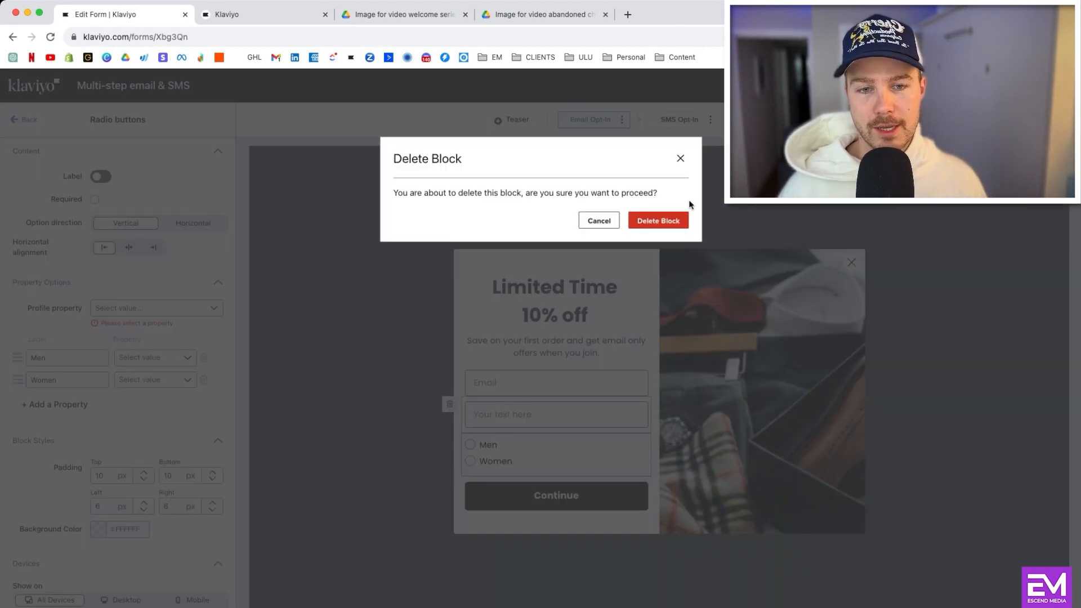
left_click(665, 226)
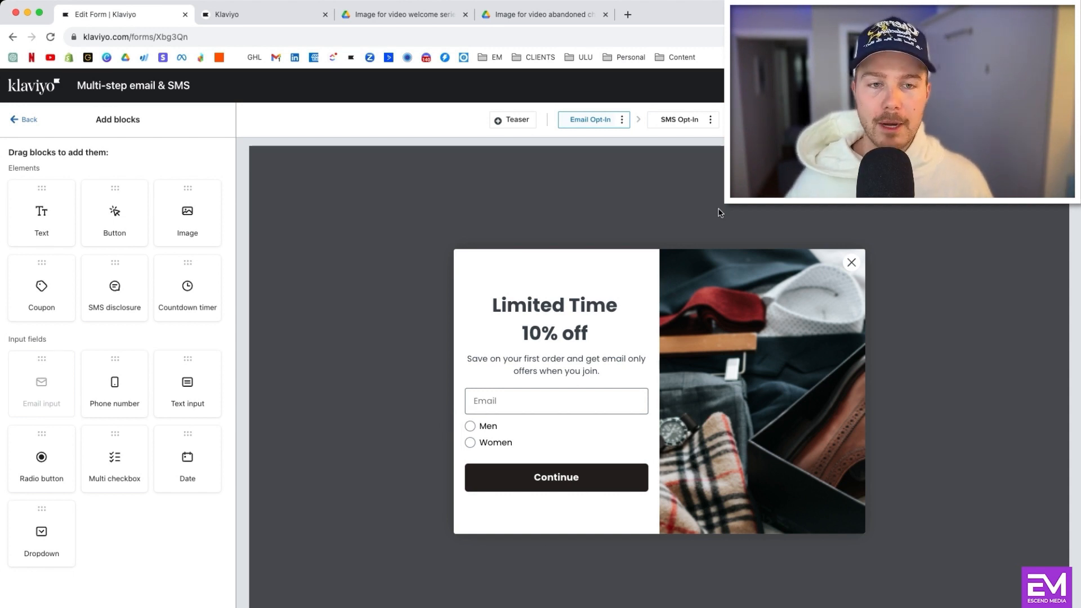
Step: Compare the form's Email Opt-In and SMS Opt-In steps, and inspect the Continue button of the email step
left_click(678, 122)
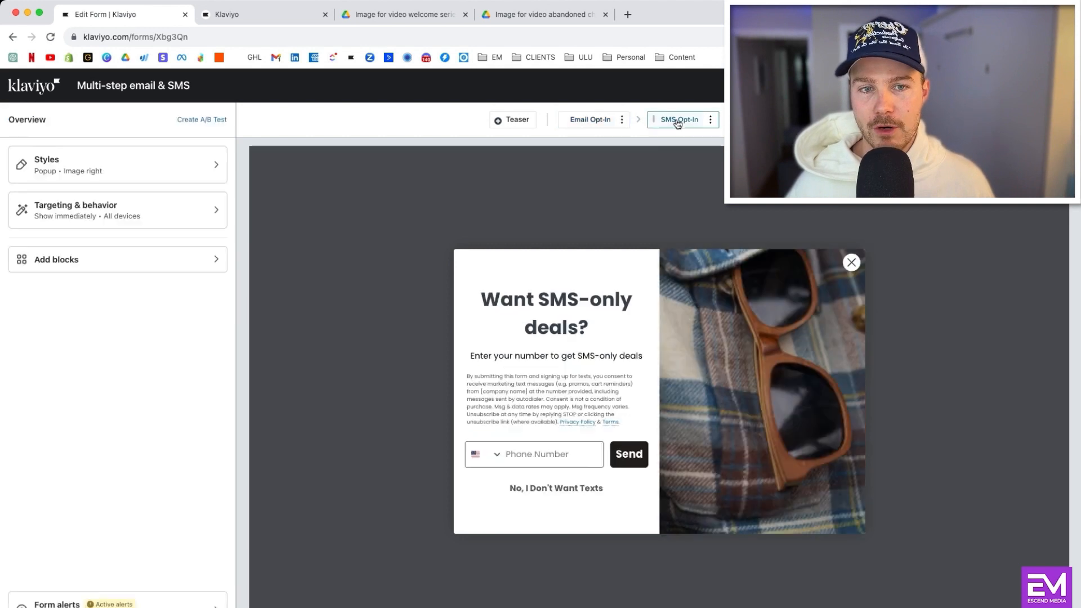
left_click(589, 117)
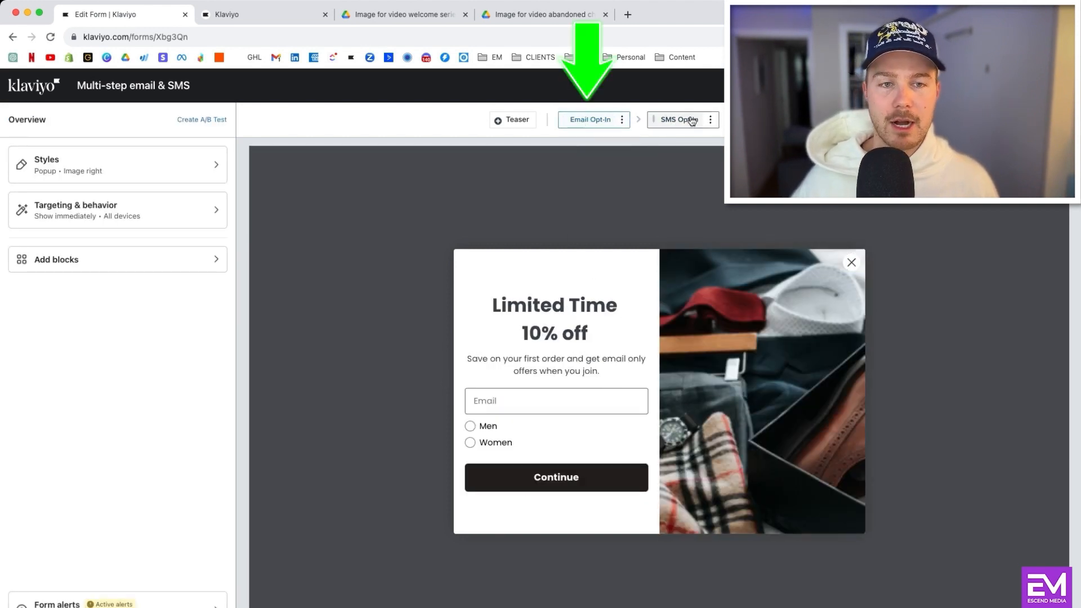
left_click(692, 122)
left_click(581, 128)
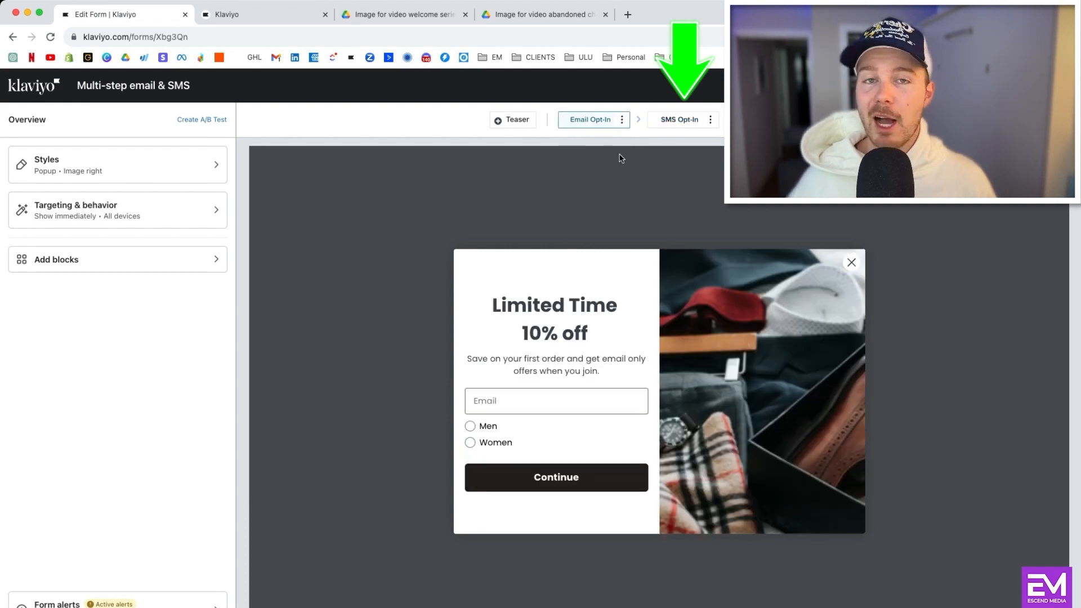
left_click(687, 125)
left_click(578, 127)
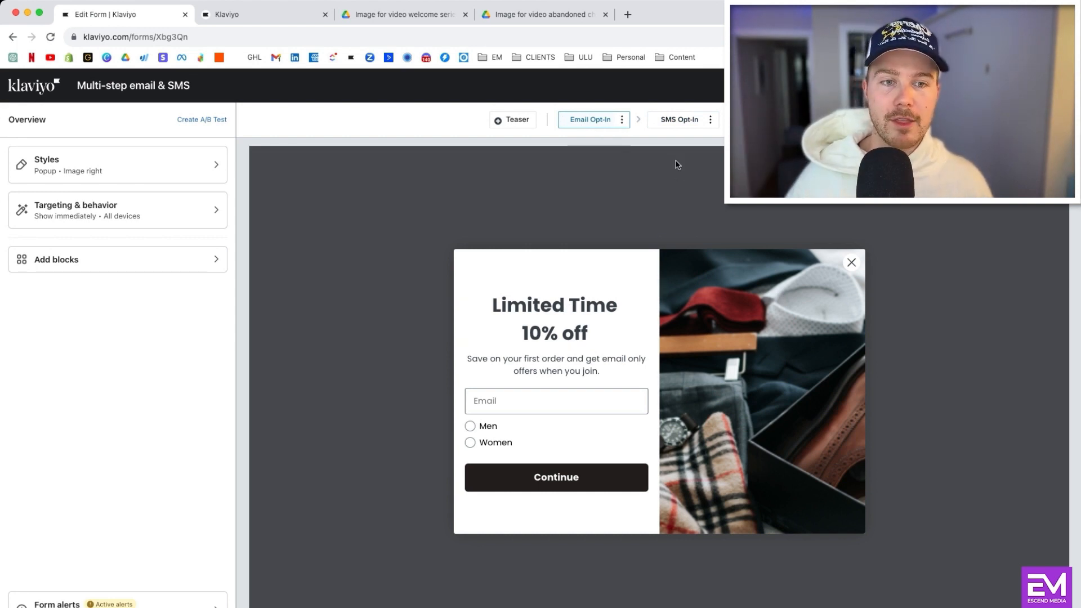
left_click(688, 126)
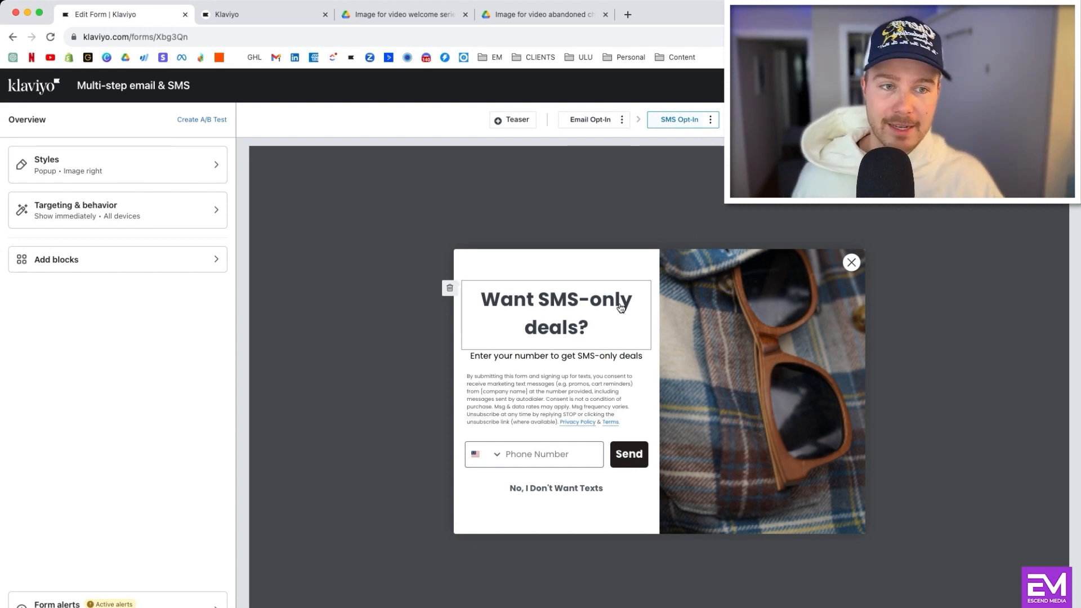
left_click(603, 121)
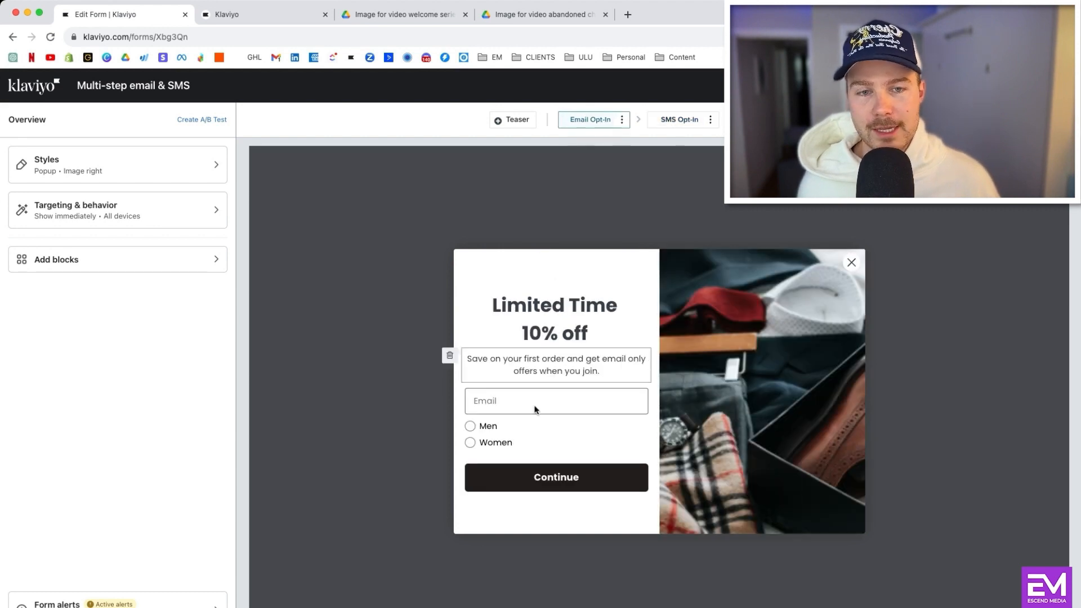
left_click(543, 478)
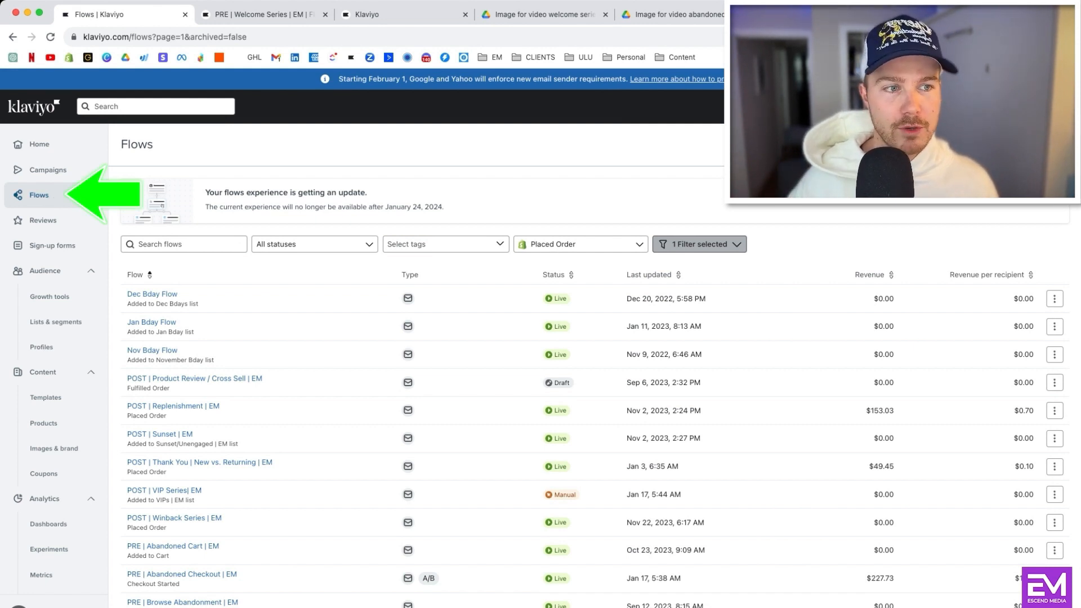
Step: Start a new flow, search the templates for "welcome" and open the list-based Standard Welcome Series
left_click(1034, 145)
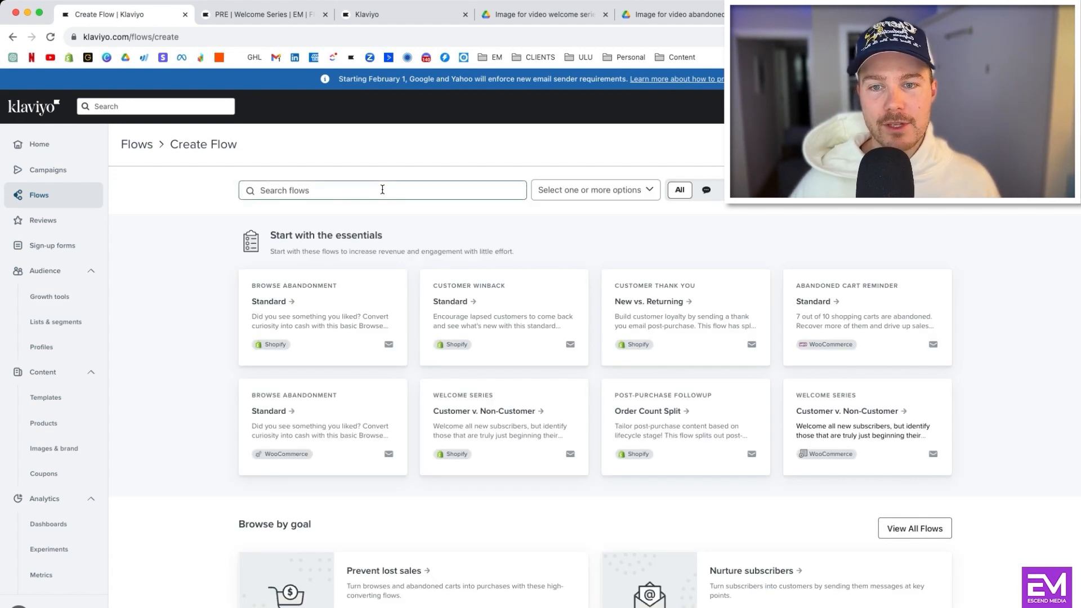
left_click(382, 190)
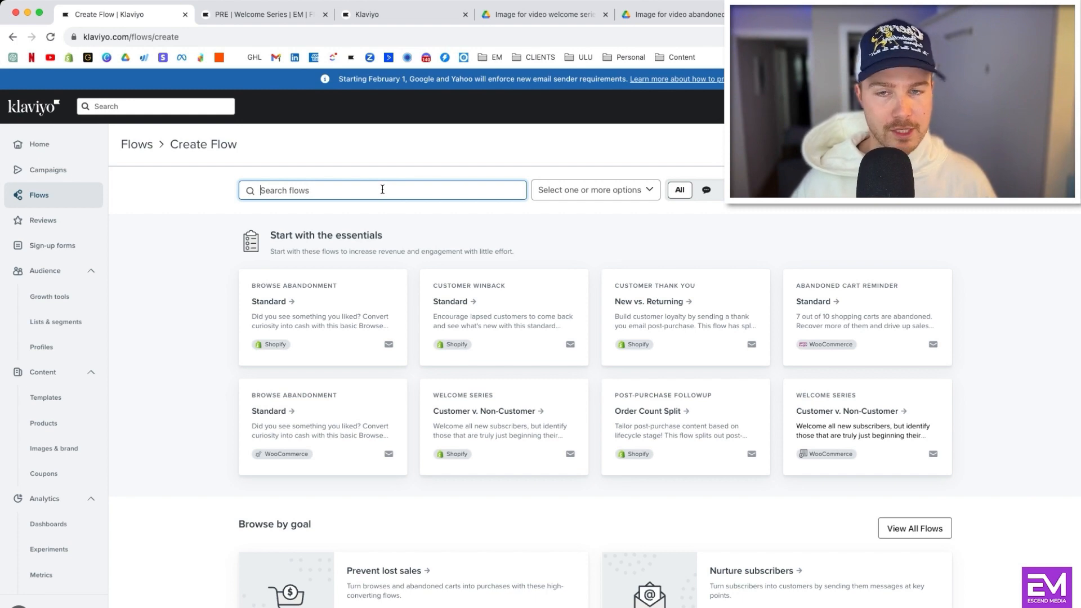
type("welcome")
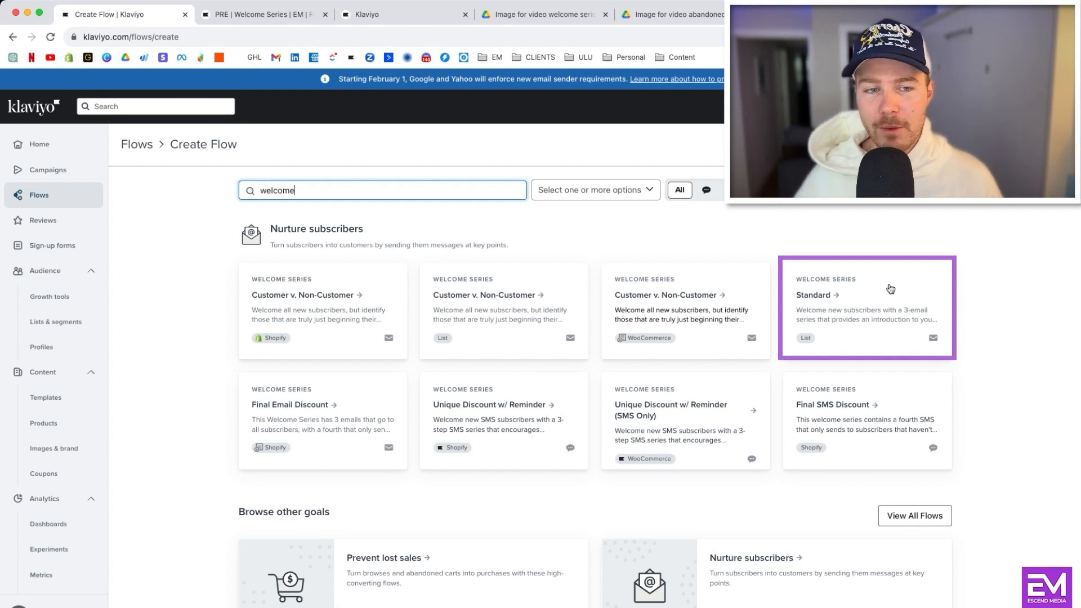
left_click(889, 287)
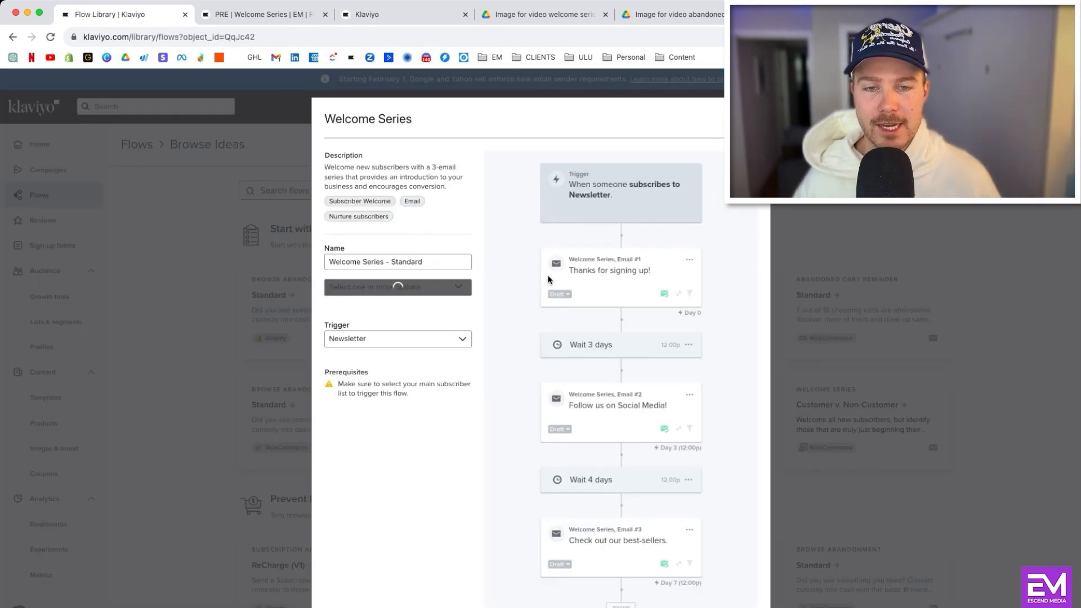
Step: Name the flow "Welcome Series - Standard | EM" and create it with Newsletter as its trigger
triple_click(408, 261)
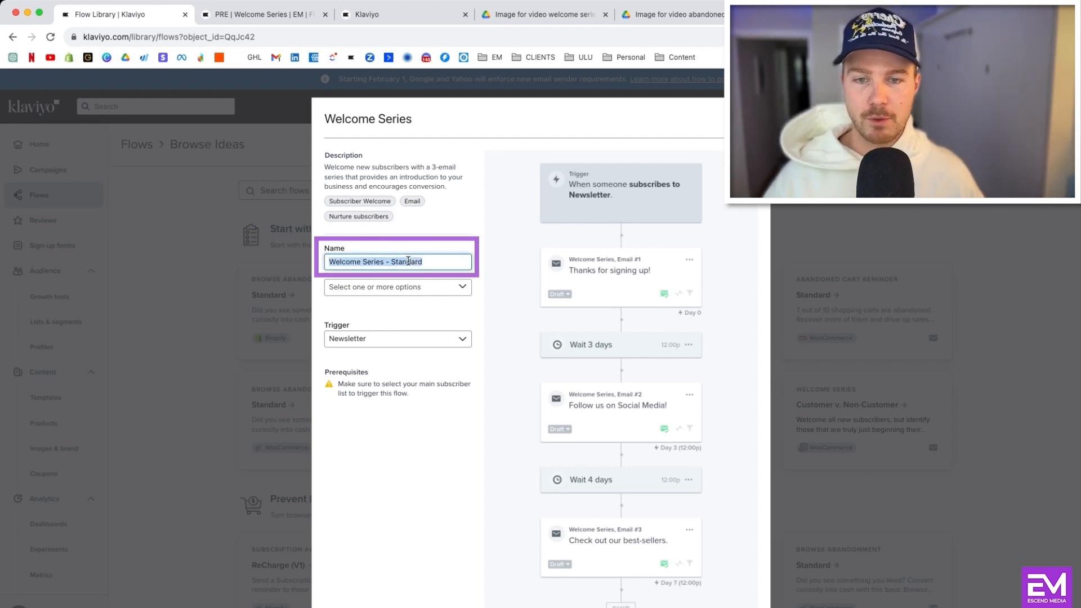
left_click(442, 260)
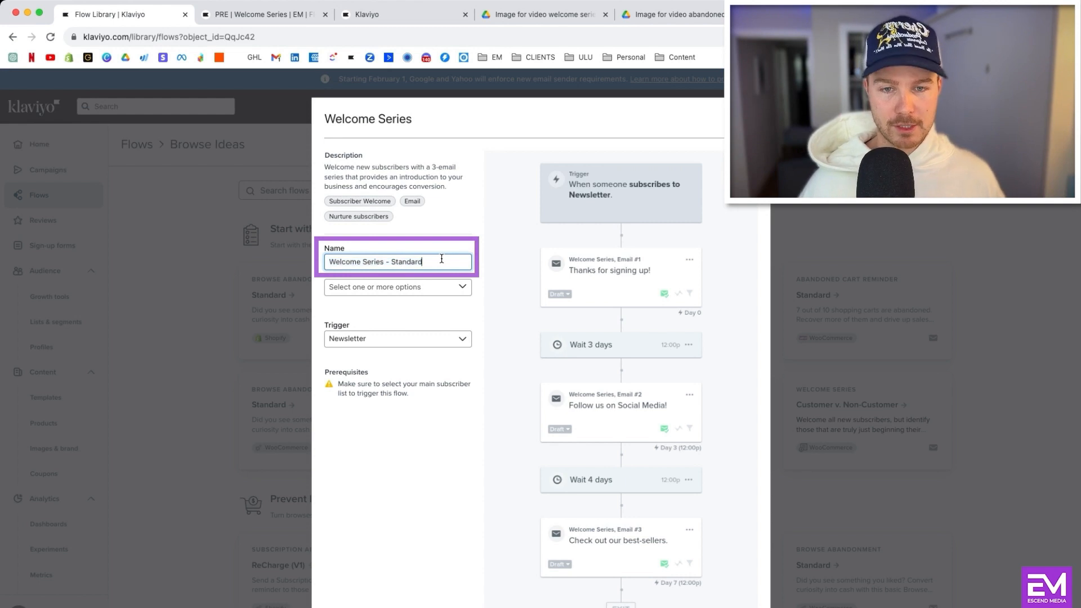
type("| EM")
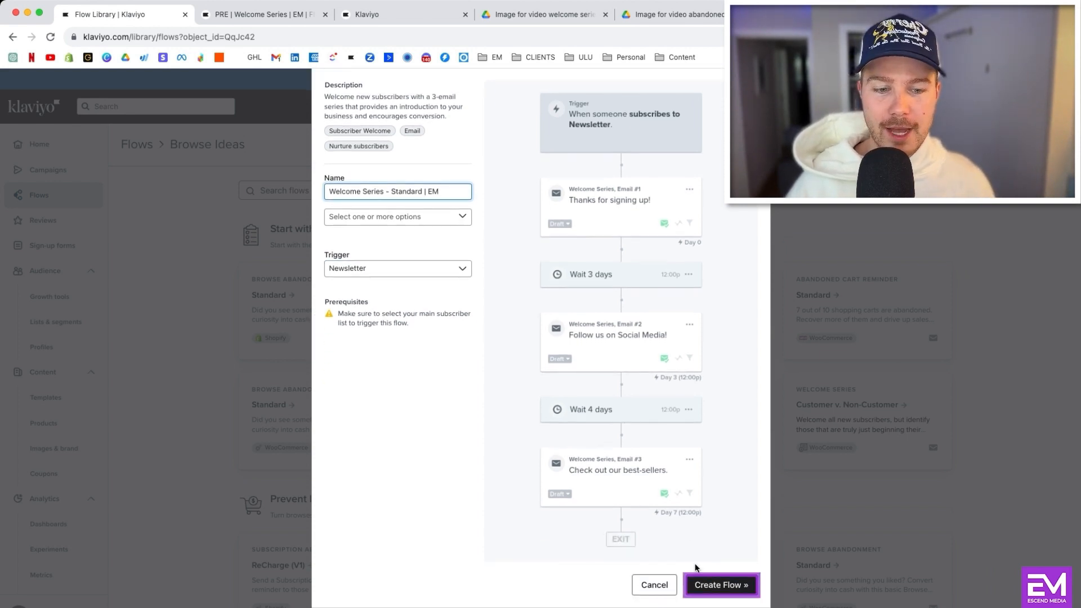
left_click(719, 588)
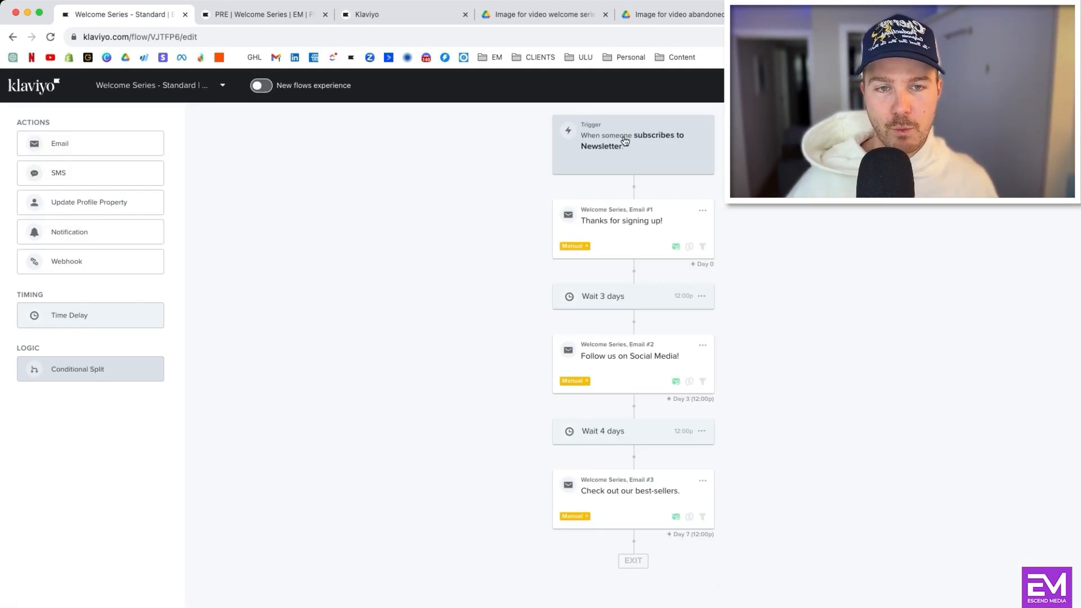
Step: Open the flow filter settings of the welcome series' Newsletter trigger
left_click(625, 141)
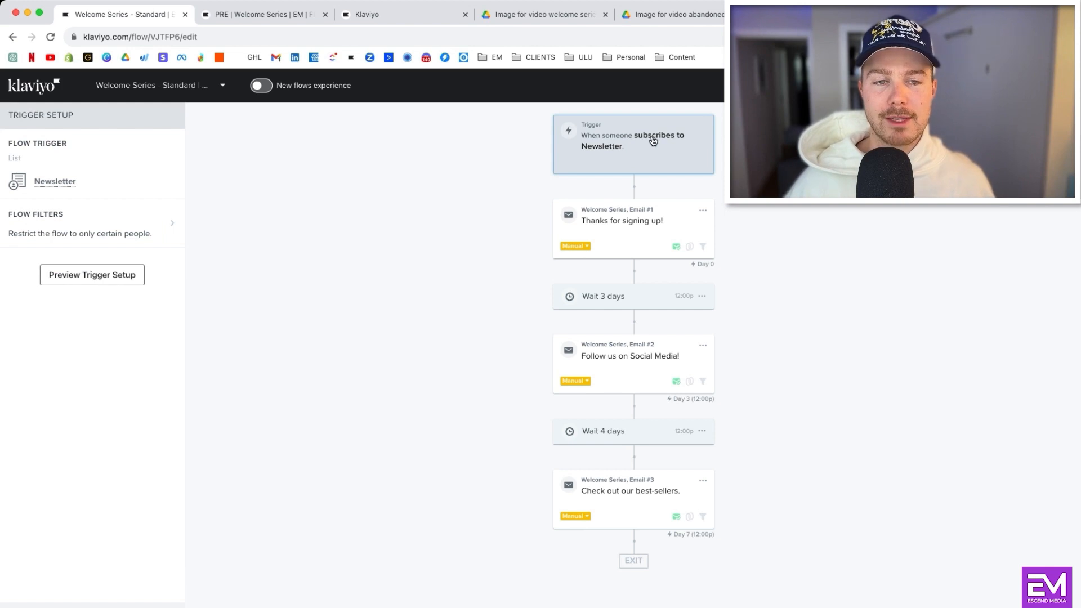
left_click(133, 230)
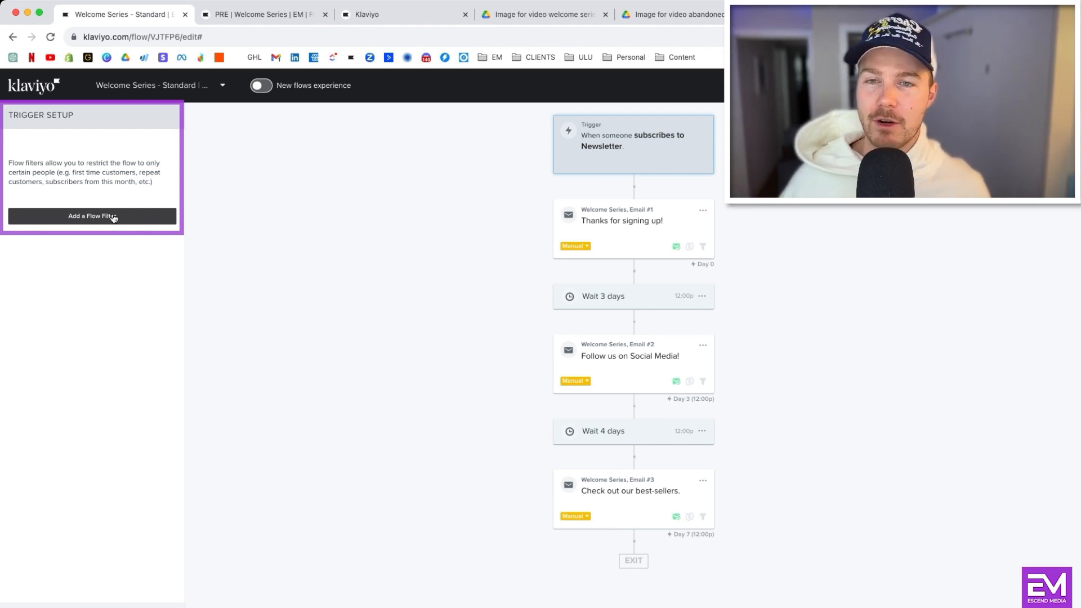
Step: Switch to the welcome series diagram in Google Drive and examine its flow filters, email sequence and wait times
left_click(571, 15)
scroll(597, 128, "up", 5)
scroll(596, 128, "down", 4)
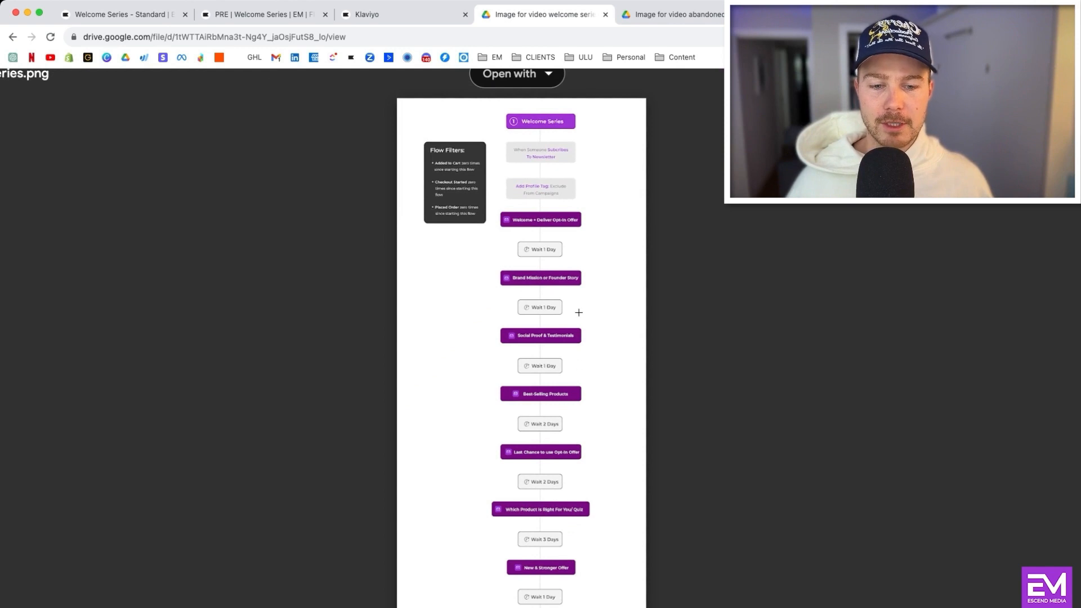
left_click(550, 244)
key("Escape")
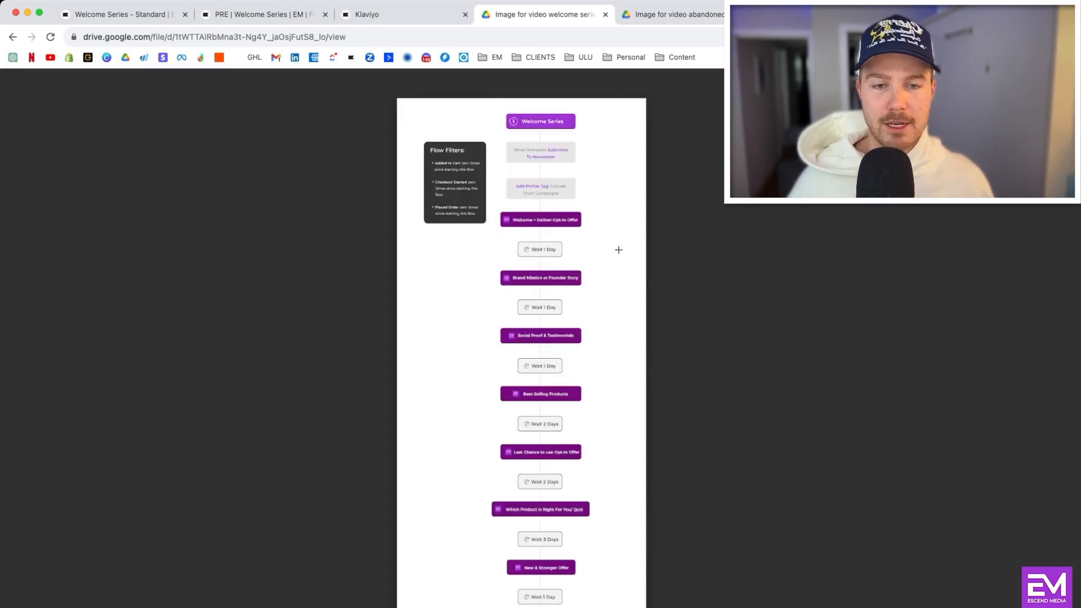
scroll(617, 246, "down", 2)
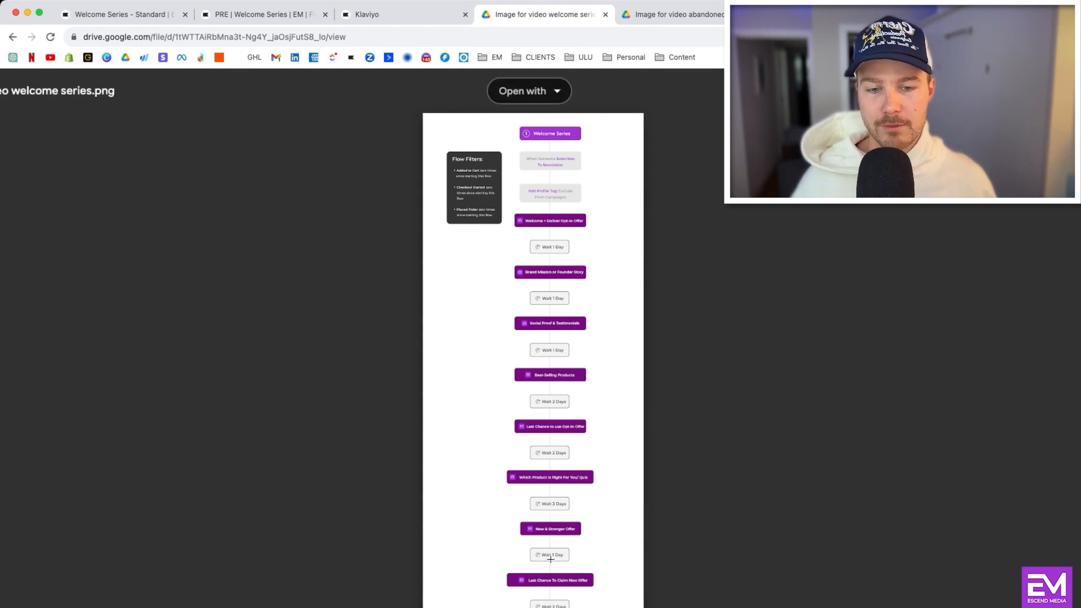
left_click(503, 151)
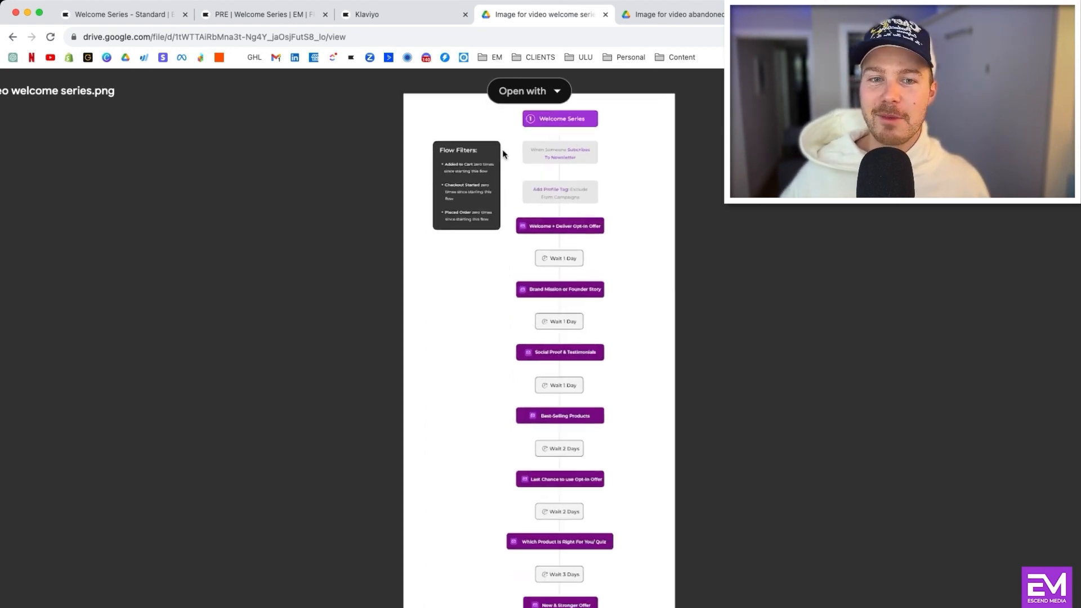
scroll(527, 241, "down", 6)
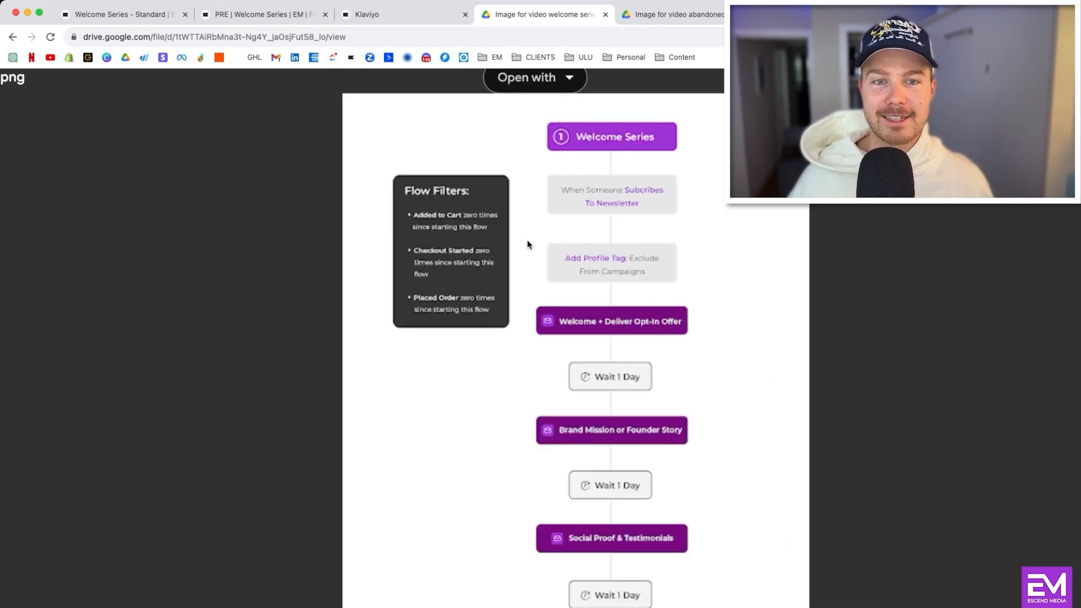
scroll(522, 174, "up", 5)
scroll(521, 169, "down", 5)
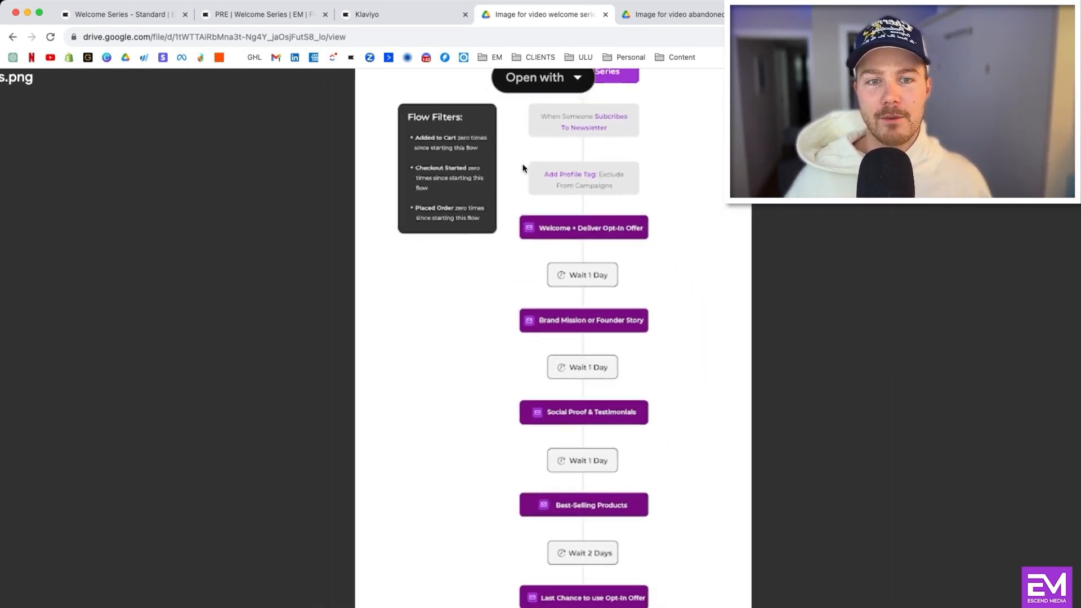
Step: Return to the Klaviyo welcome flow and add a flow filter for people who have Added to Cart zero times since starting this flow
scroll(535, 117, "up", 3)
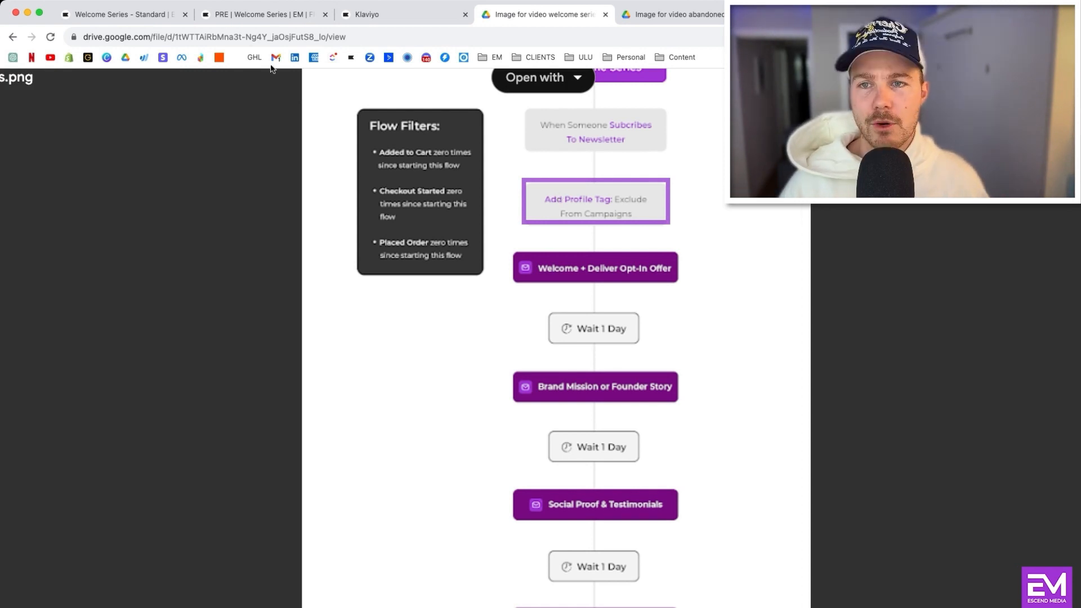
left_click(137, 15)
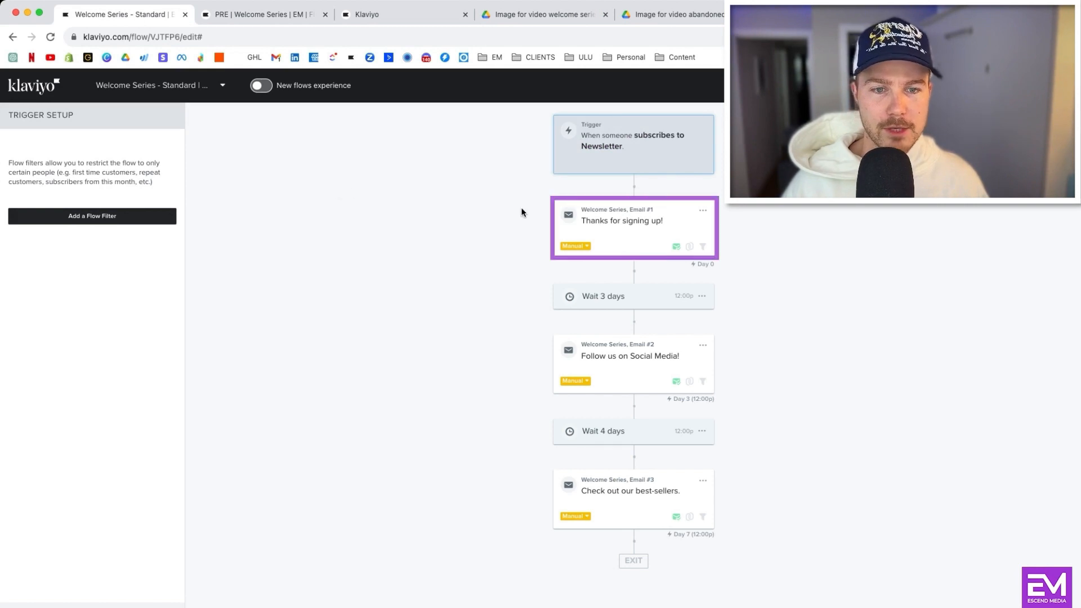
left_click(82, 219)
left_click(93, 201)
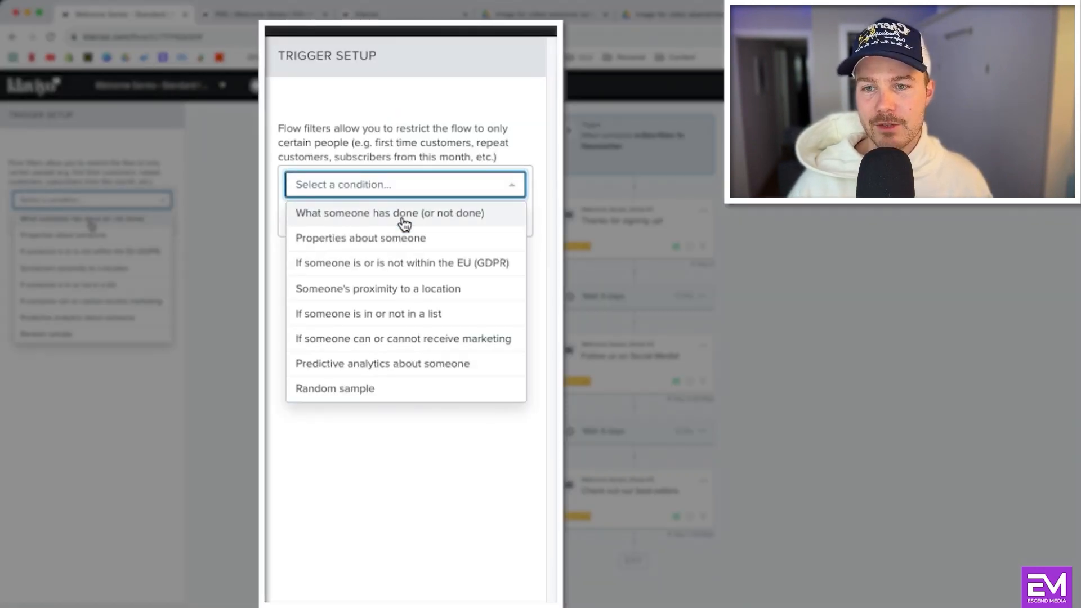
left_click(92, 224)
left_click(96, 221)
scroll(103, 308, "down", 2)
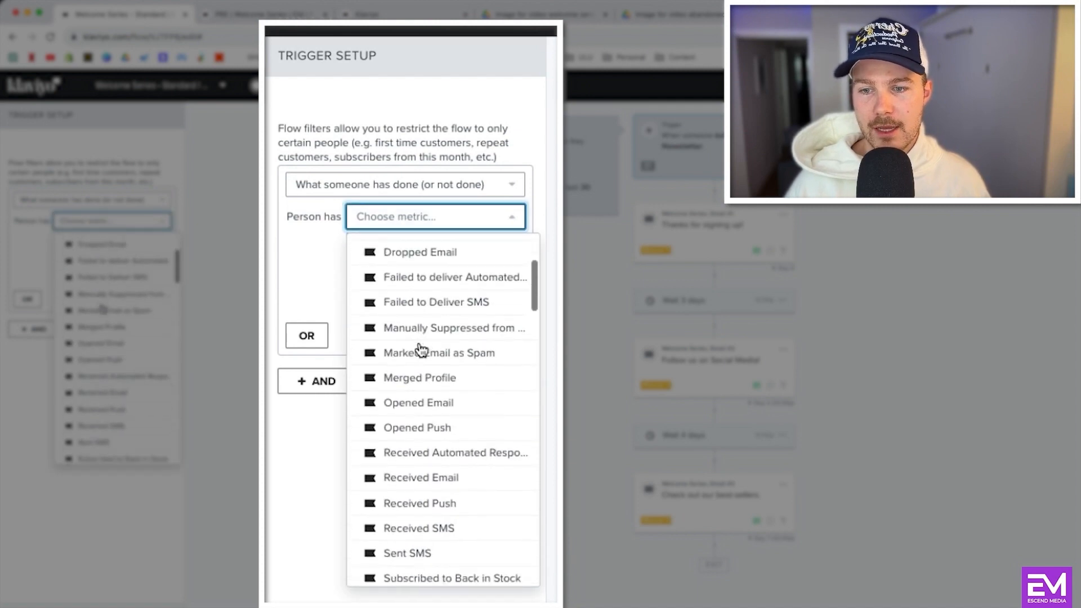
scroll(103, 309, "down", 5)
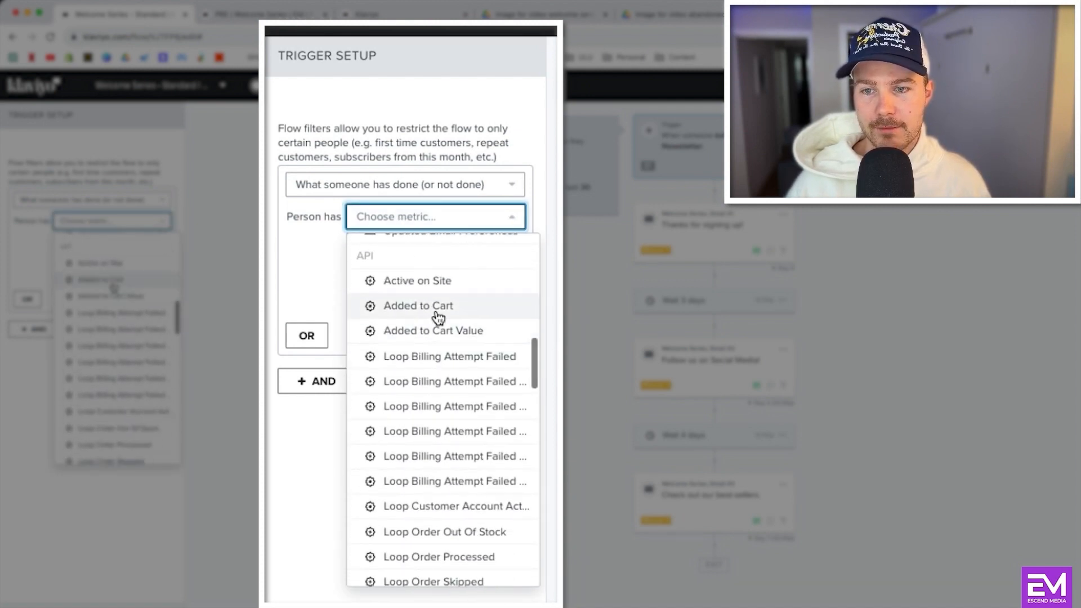
left_click(114, 289)
left_click(113, 240)
left_click(90, 275)
left_click(108, 261)
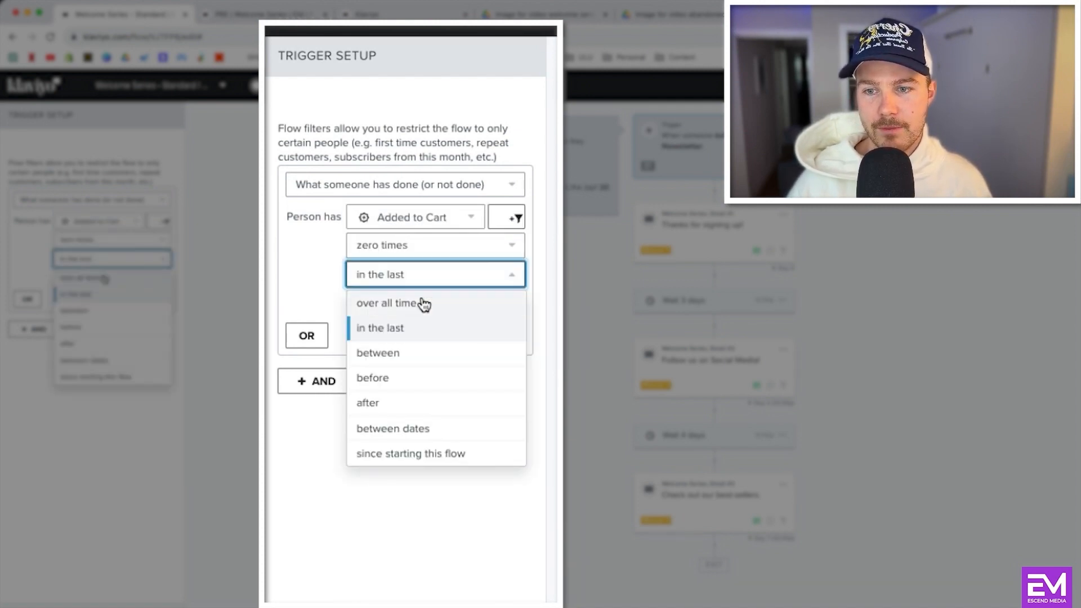
left_click(93, 376)
Step: Add an AND flow filter for people who have Placed Order zero times since starting this flow
left_click(39, 313)
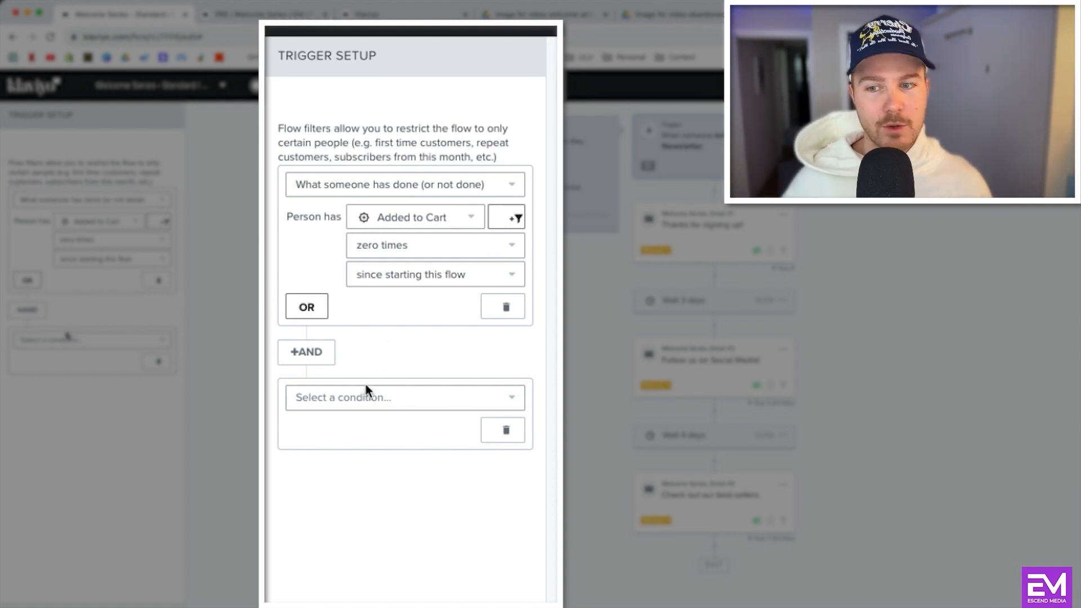
left_click(362, 403)
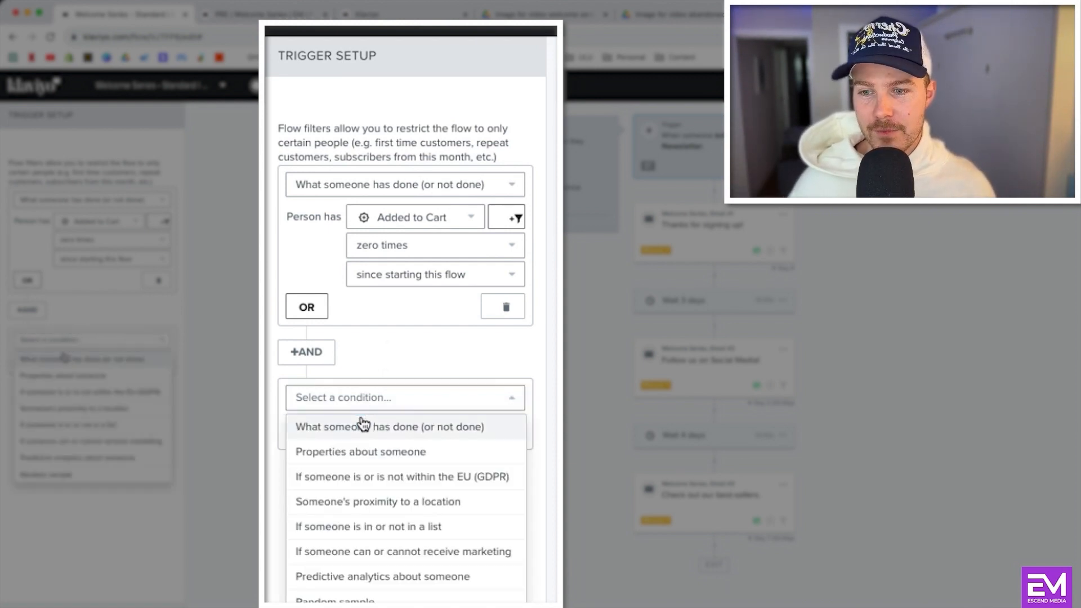
left_click(364, 425)
left_click(377, 433)
scroll(405, 575, "down", 10)
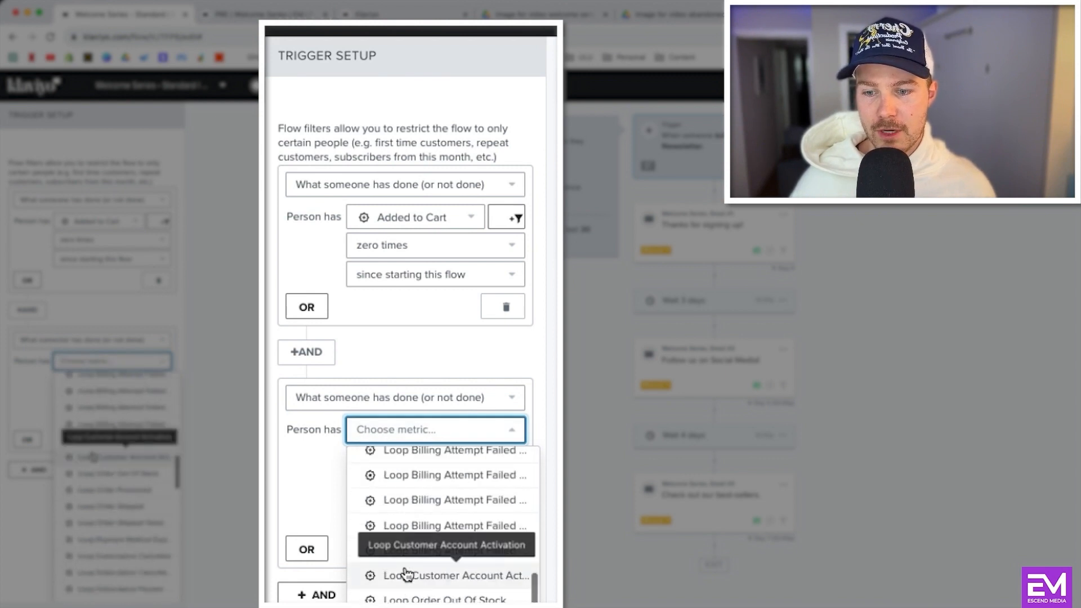
left_click(408, 580)
left_click(435, 459)
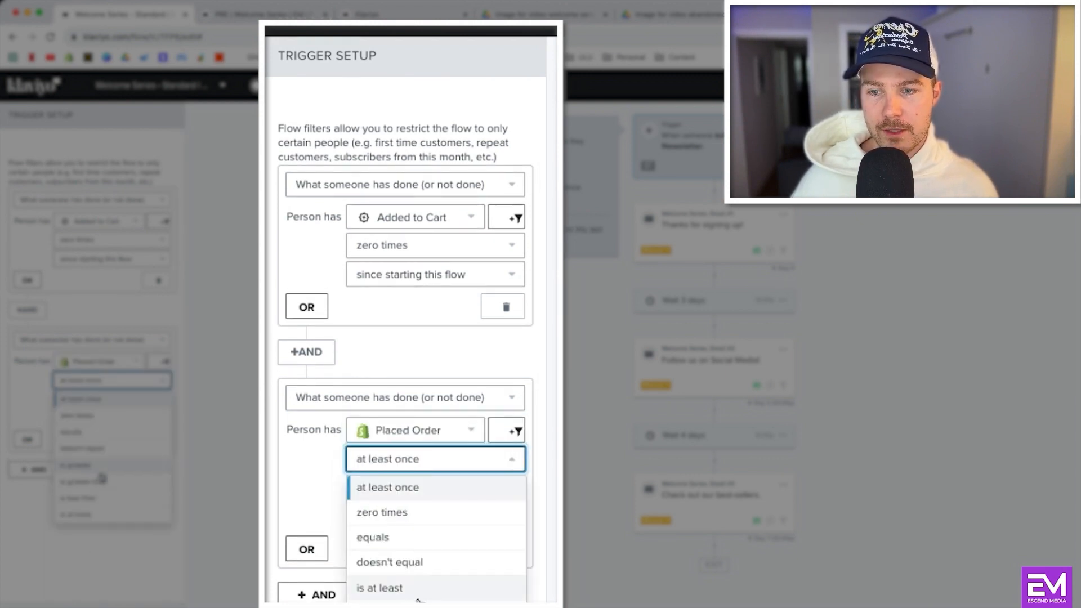
left_click(414, 510)
Step: Add a third AND flow filter for Checkout Started zero times since starting this flow, and save the filters
left_click(314, 566)
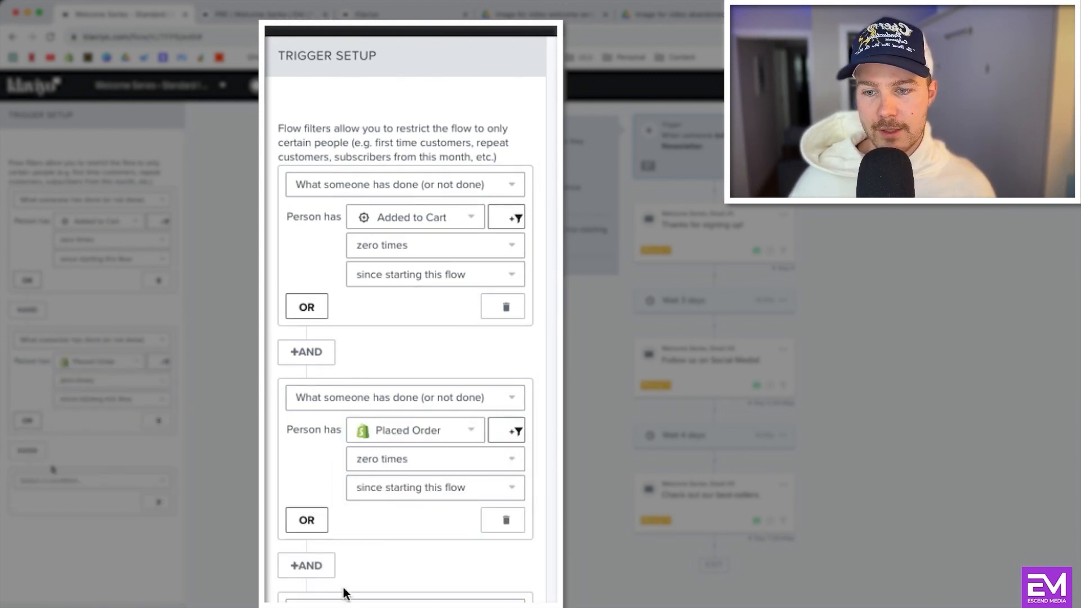
left_click(343, 597)
left_click(388, 416)
left_click(105, 518)
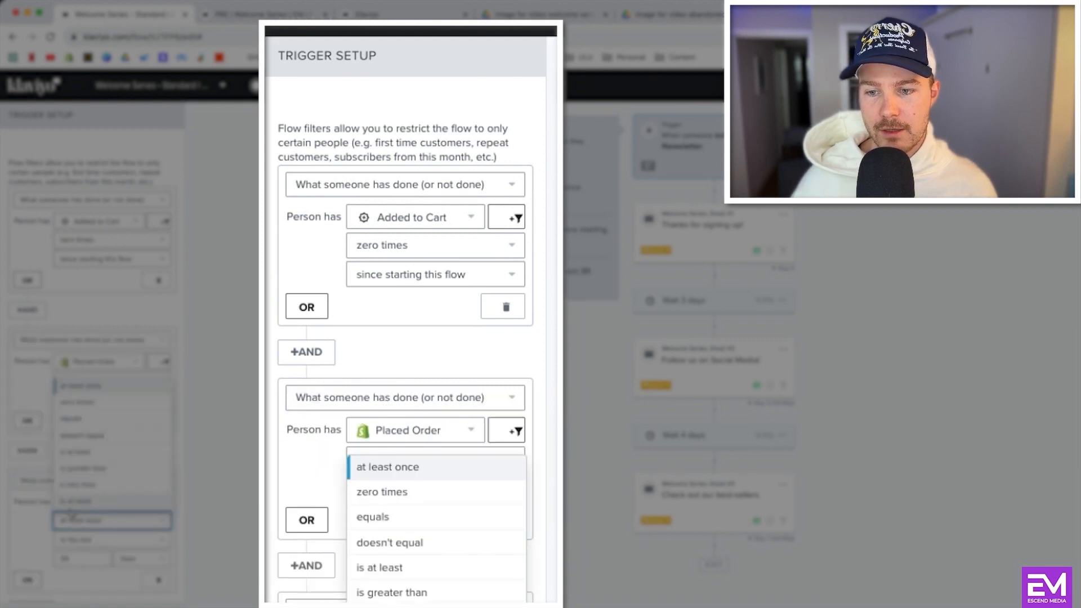
left_click(104, 503)
scroll(435, 394, "down", 10)
left_click(434, 365)
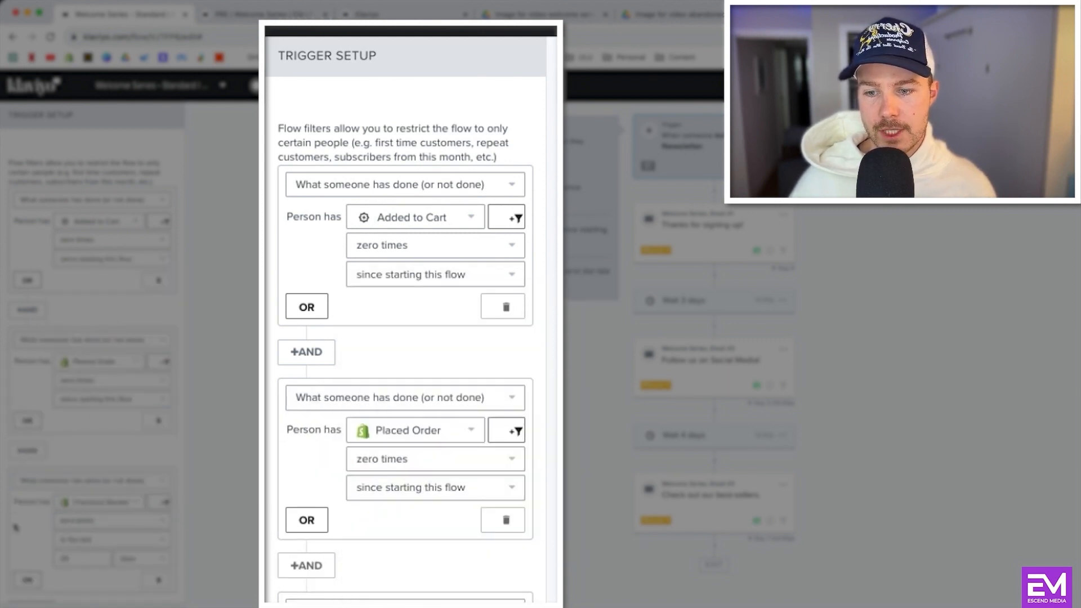
scroll(410, 507, "down", 2)
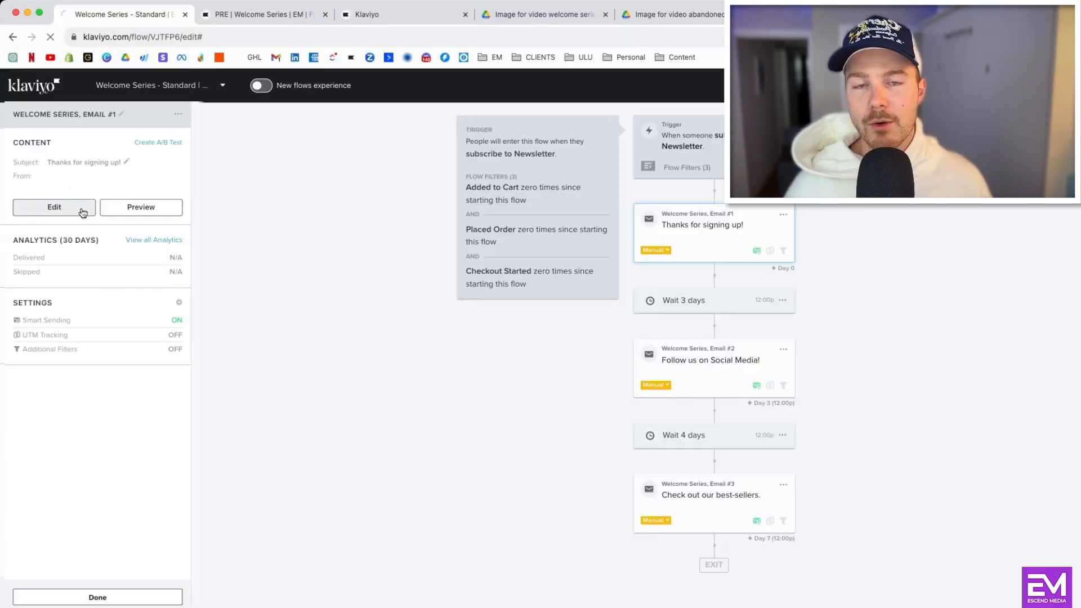
Step: Open the content of Welcome Series, Email #1 from the flow and edit it in the email editor
left_click(79, 213)
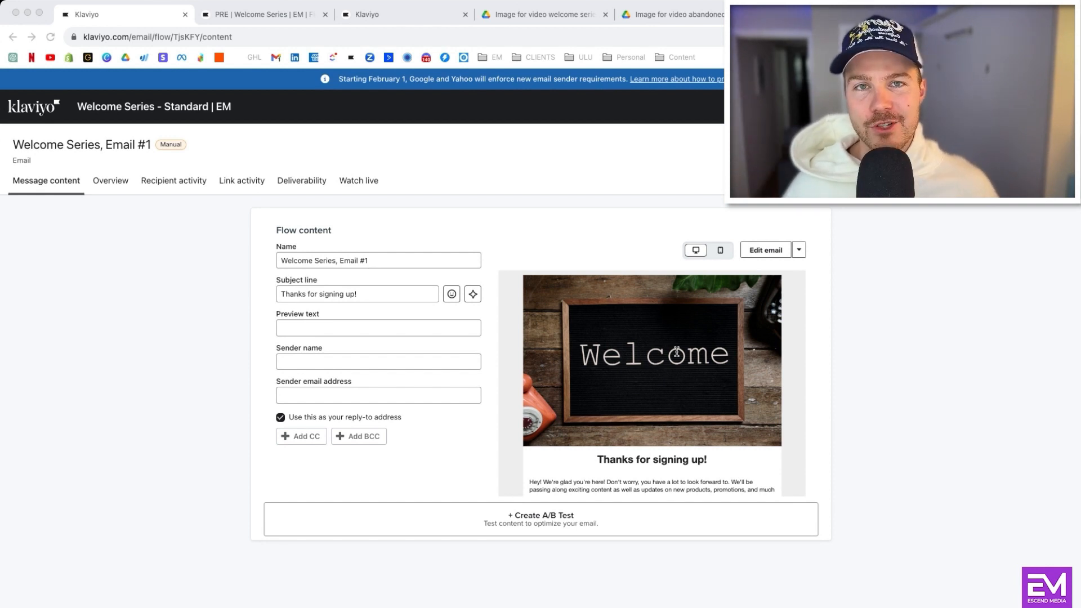
left_click(676, 352)
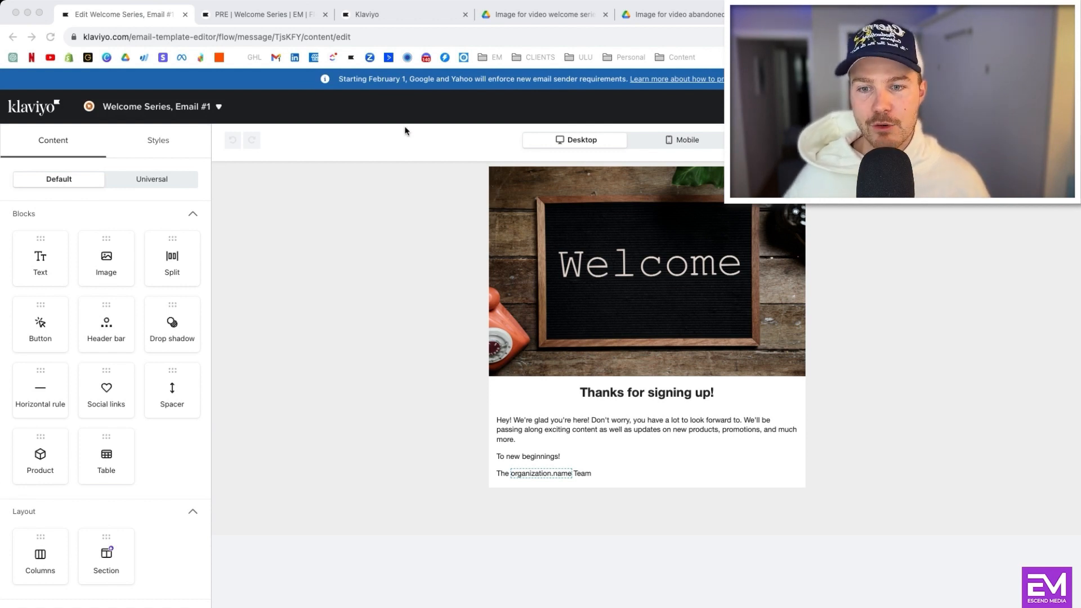
left_click(238, 288)
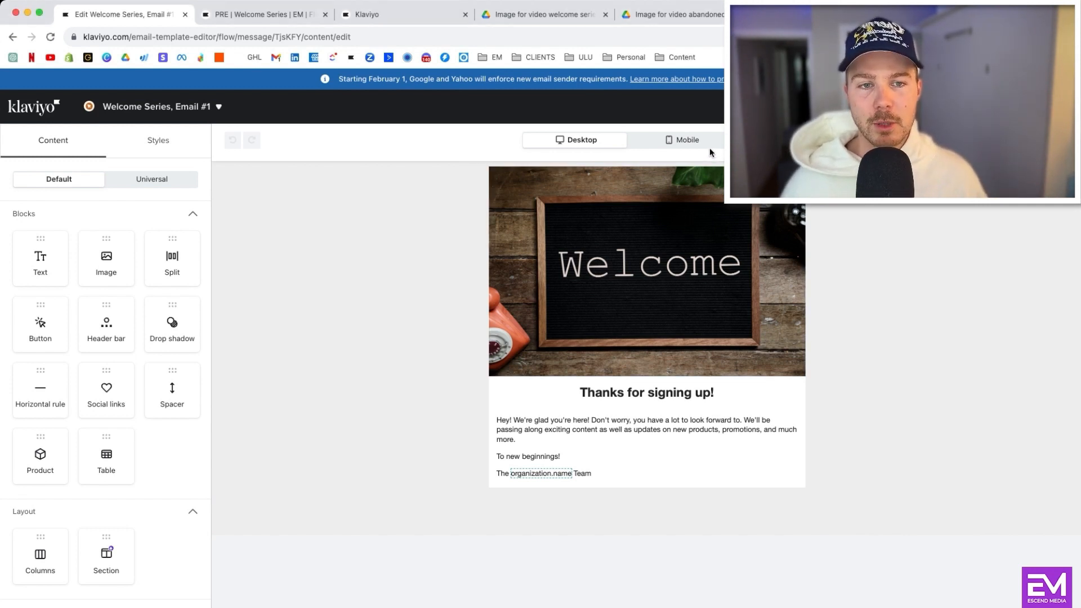
Step: Preview the email in mobile and desktop layouts, and return to the editor from the Google Drive email design examples
left_click(687, 140)
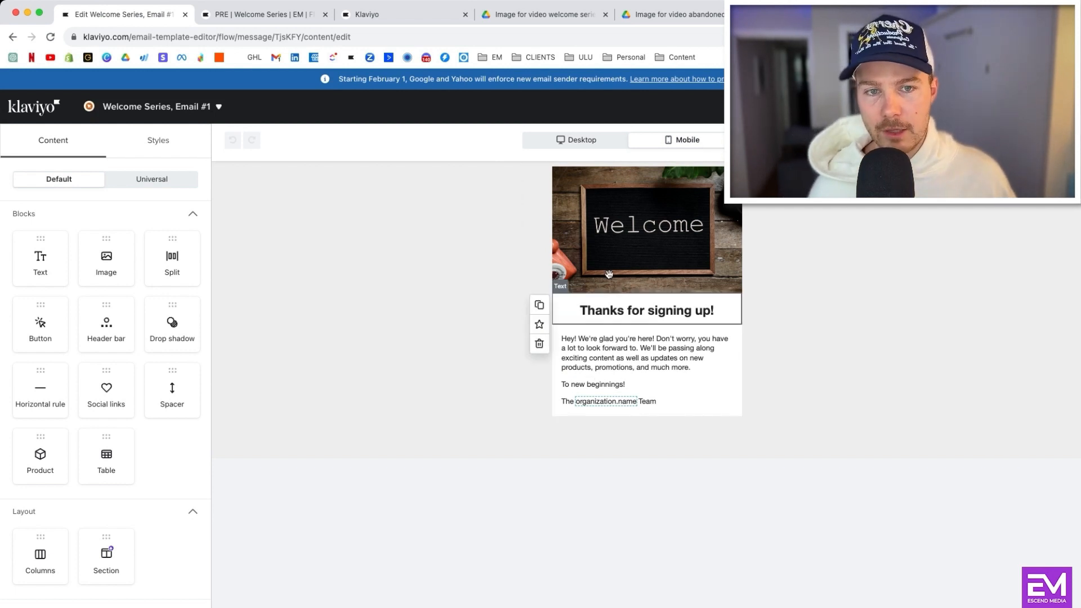
left_click(595, 146)
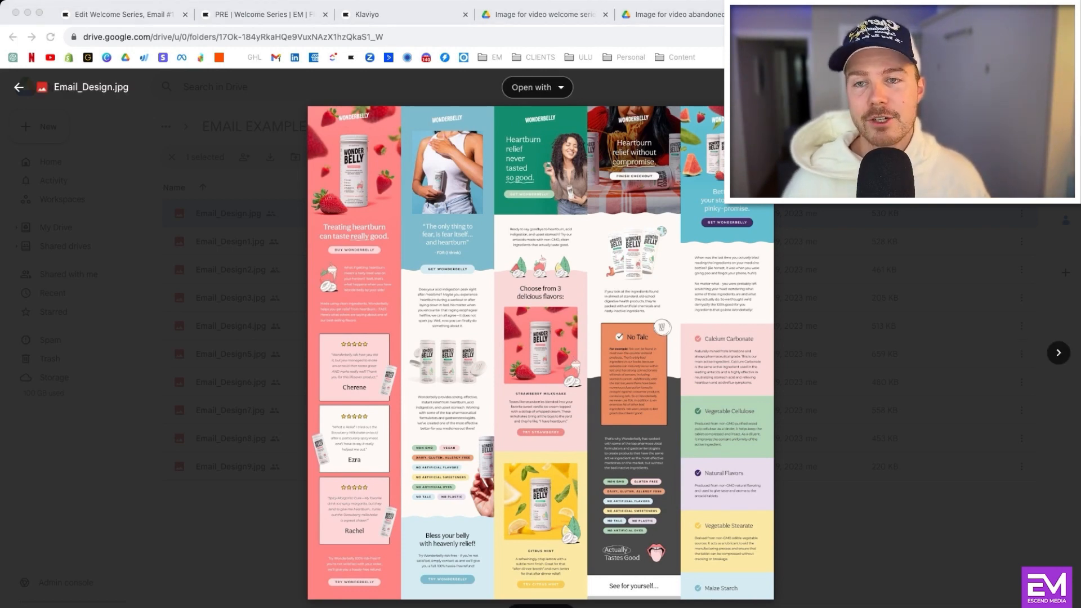
left_click(121, 14)
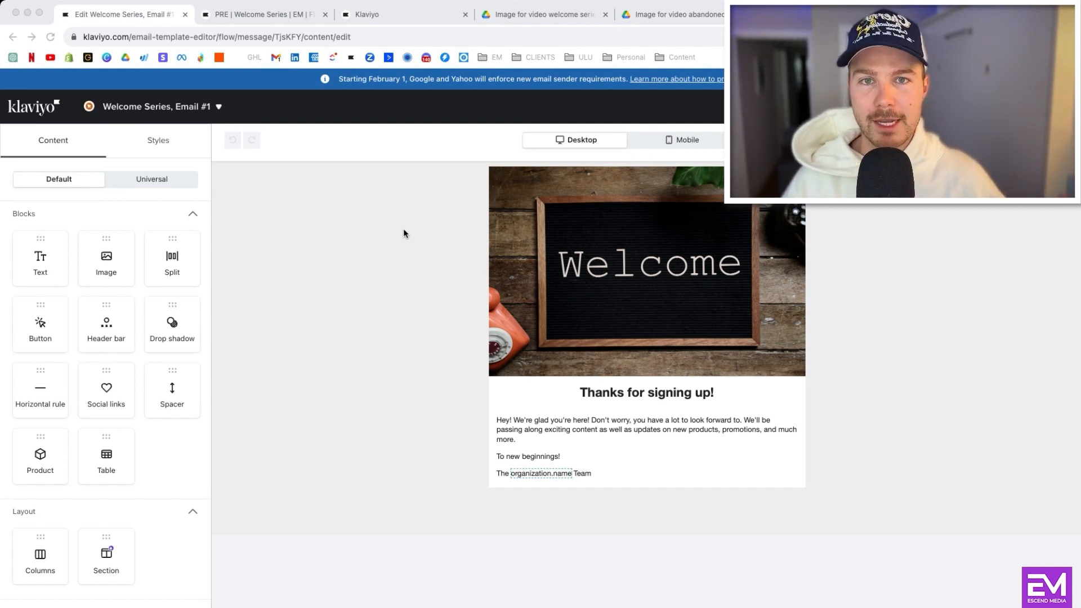
left_click(403, 228)
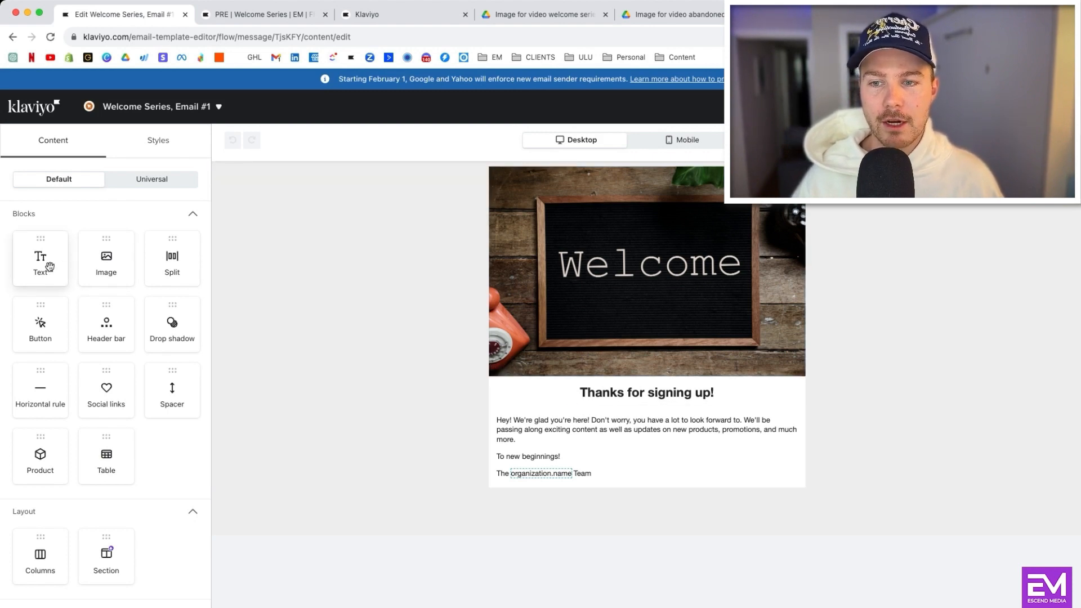
Step: Add an empty image block above the "Thanks for signing up!" heading and a text block directly below it
left_click_drag(106, 259, 647, 388)
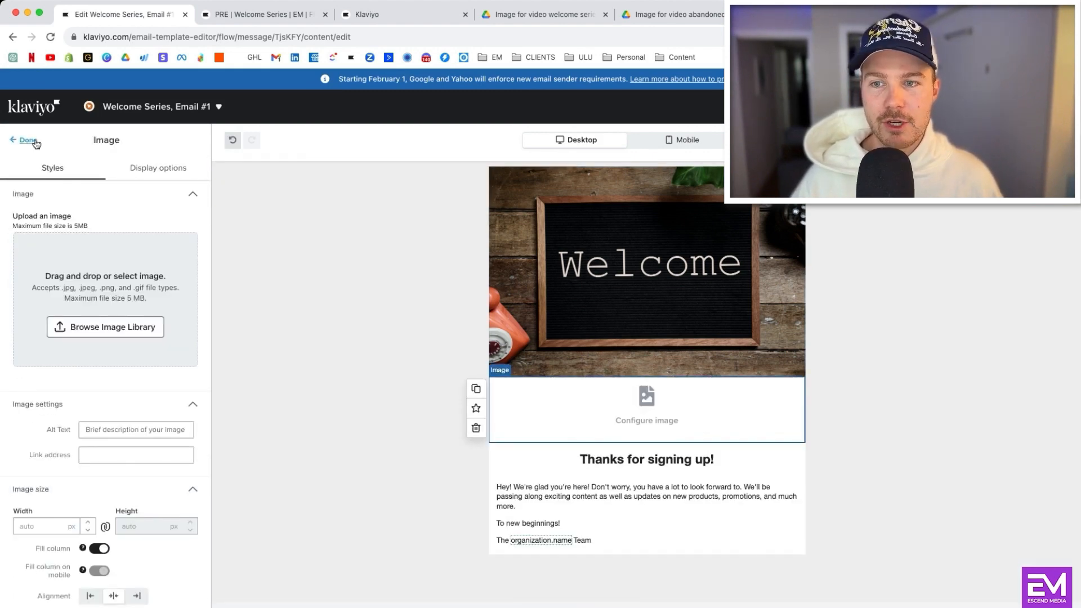
left_click(28, 141)
left_click_drag(34, 248, 619, 478)
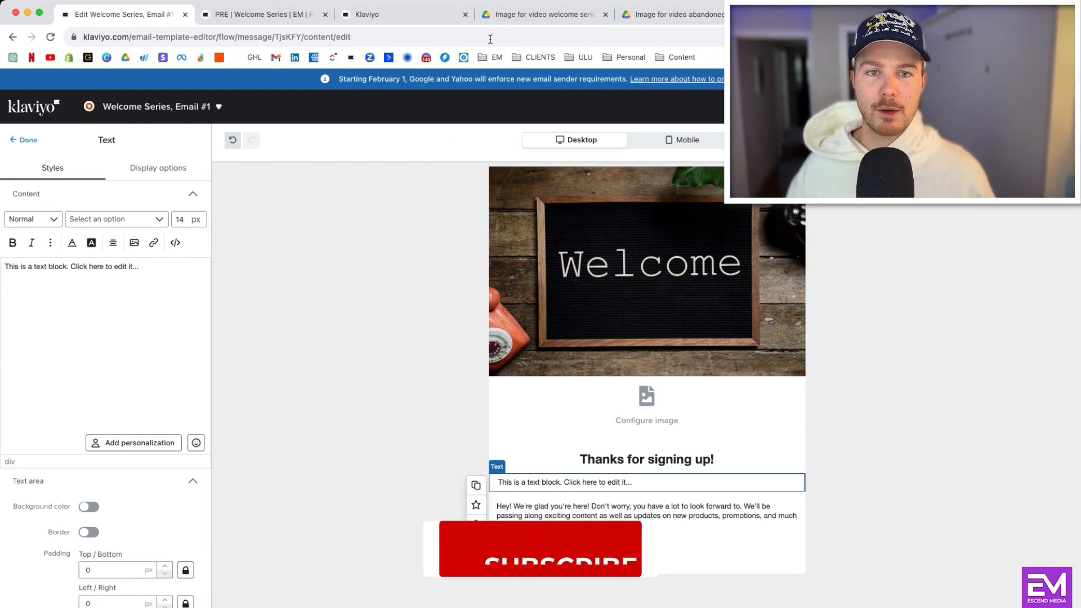
left_click(536, 21)
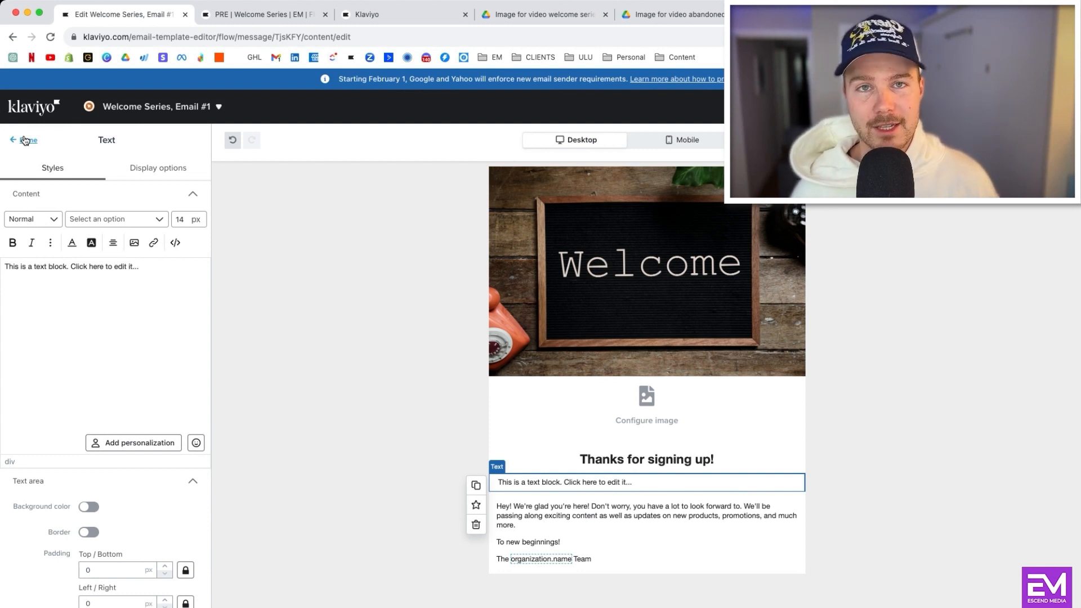
left_click(25, 140)
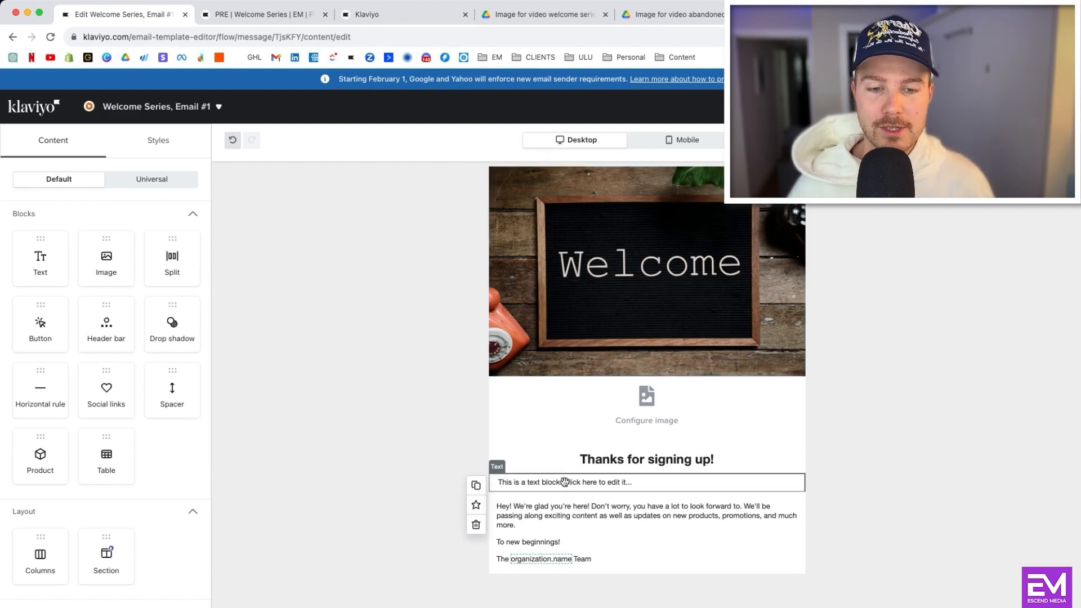
Step: Replace the "Thanks for signing up!" heading text with "Add the text that you just created..."
left_click(570, 453)
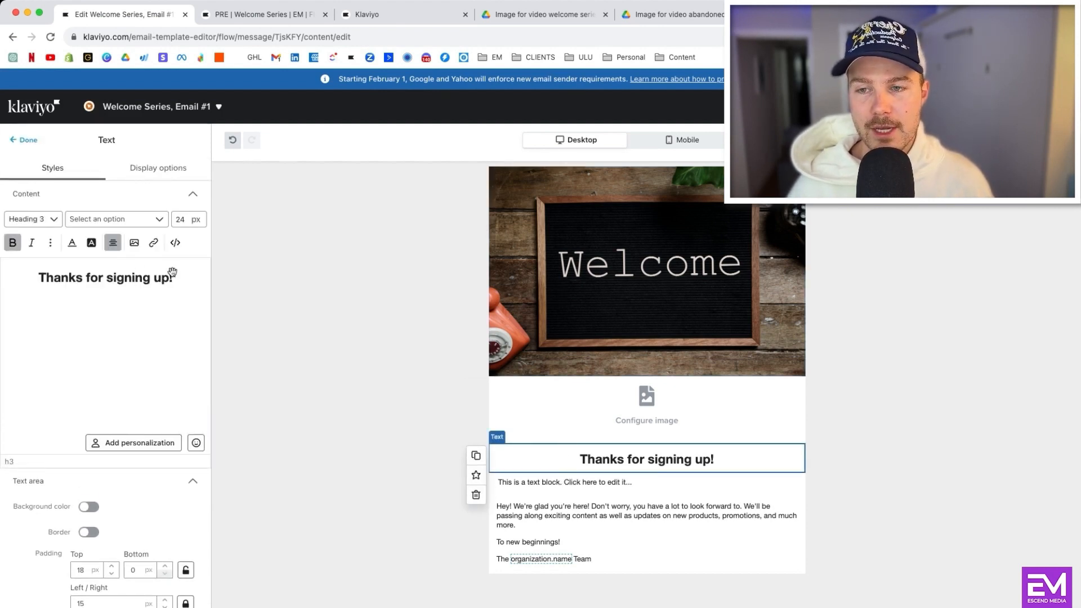
triple_click(107, 278)
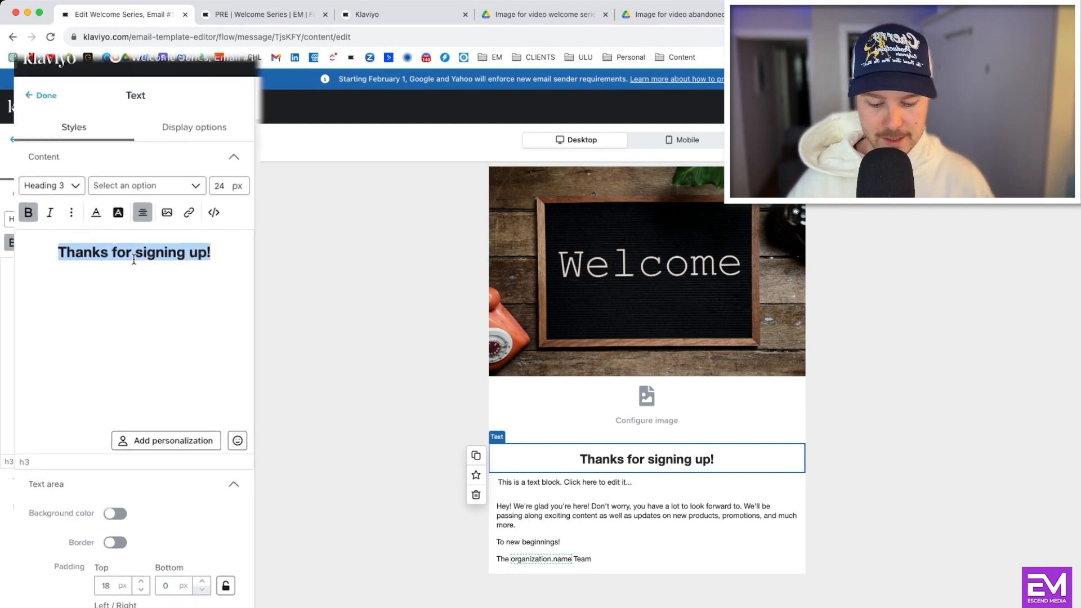
type("Add the")
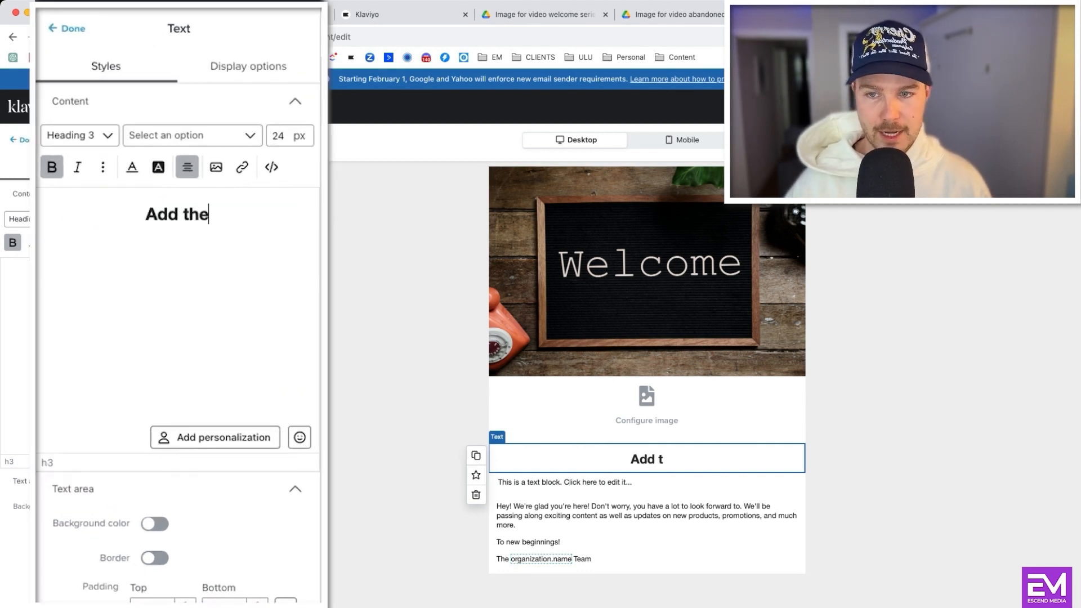
type(" text that you just cr")
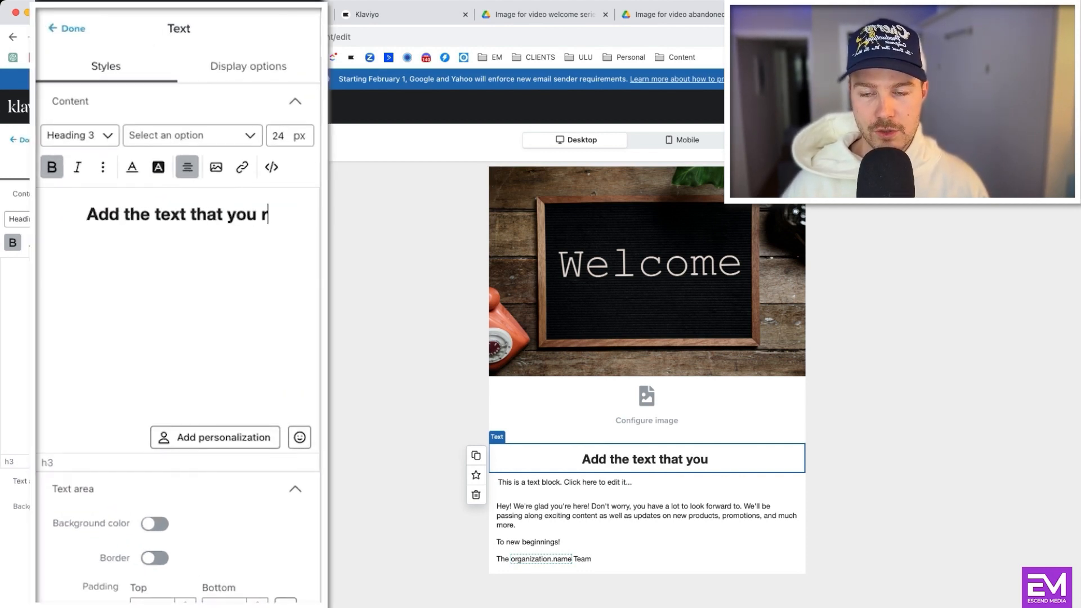
key("BackSpace")
type("just created...")
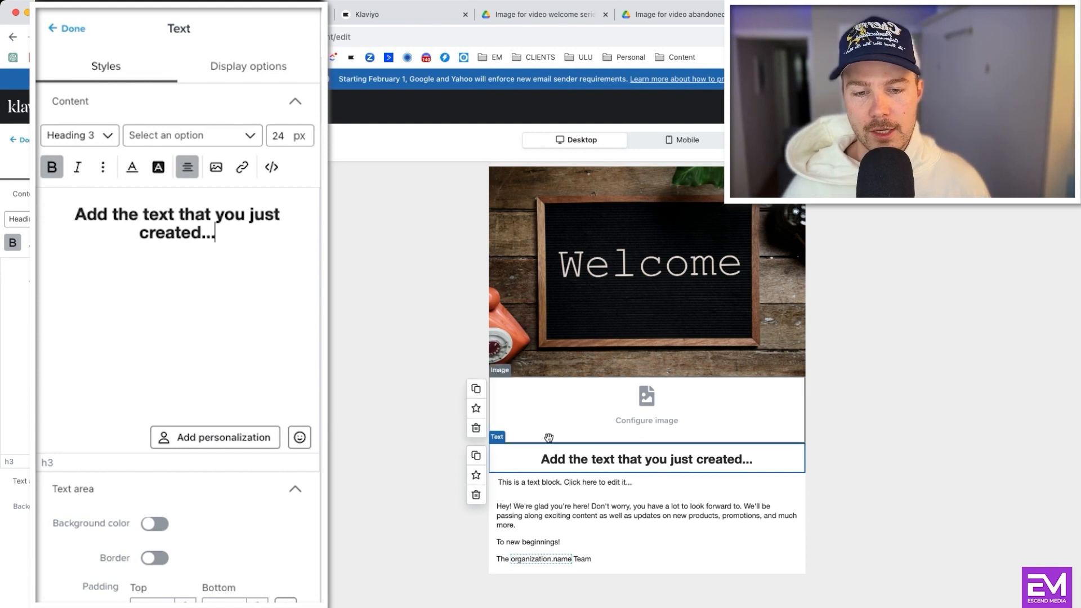
triple_click(194, 214)
left_click(197, 175)
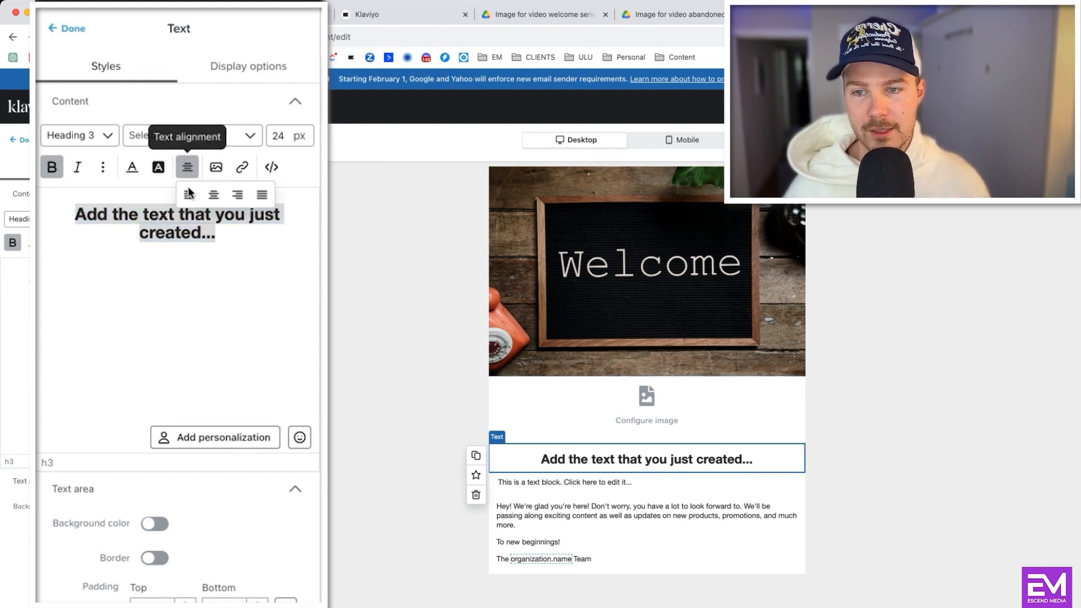
left_click(175, 269)
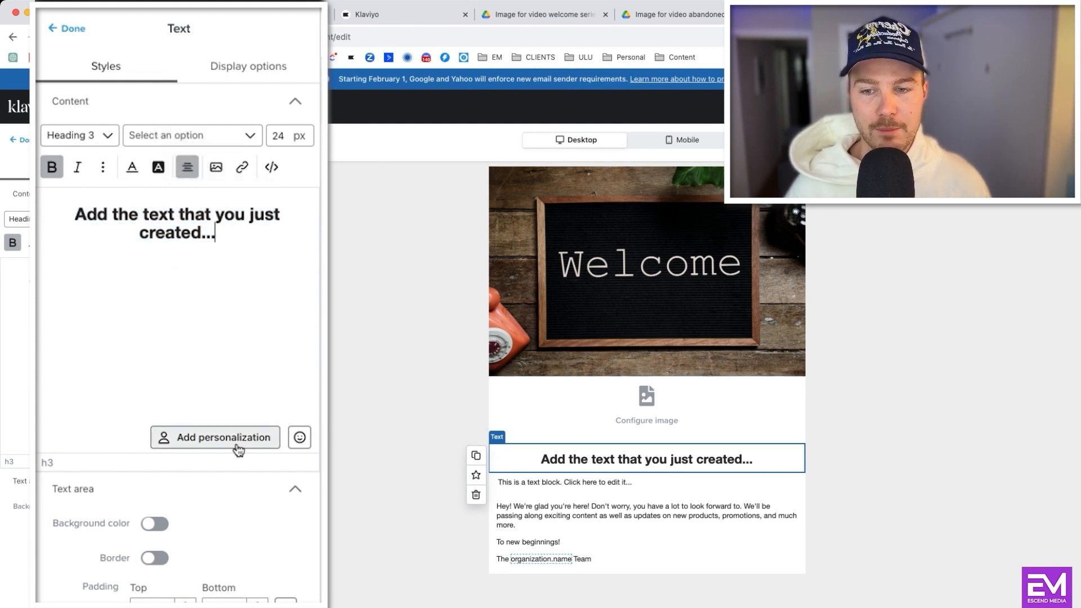
Step: Insert a first name personalization tag with the default text "friend" at the start of the heading
left_click(76, 215)
left_click(195, 438)
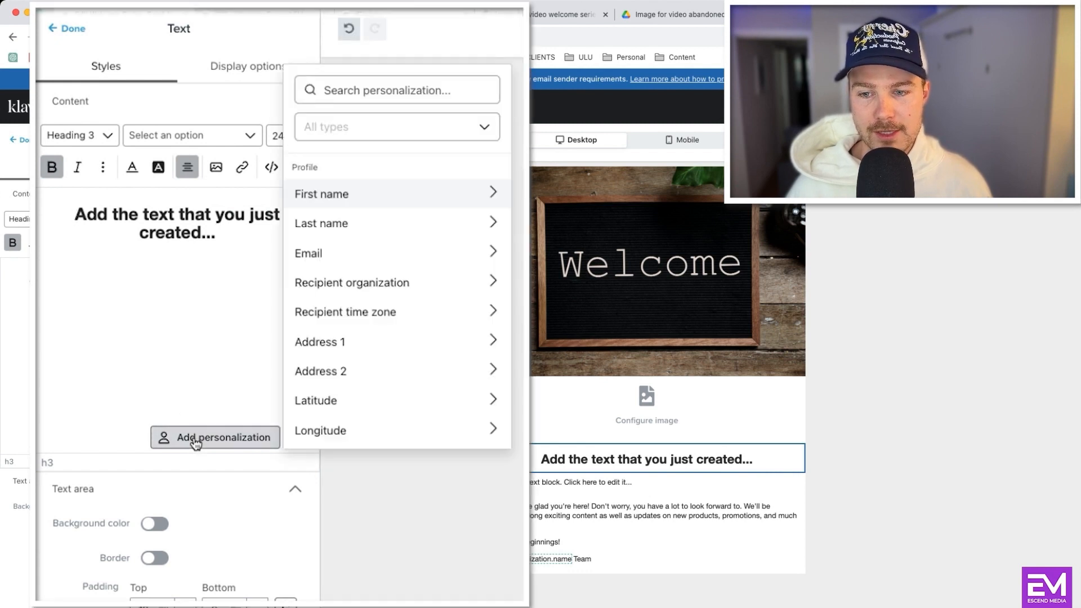
left_click(348, 196)
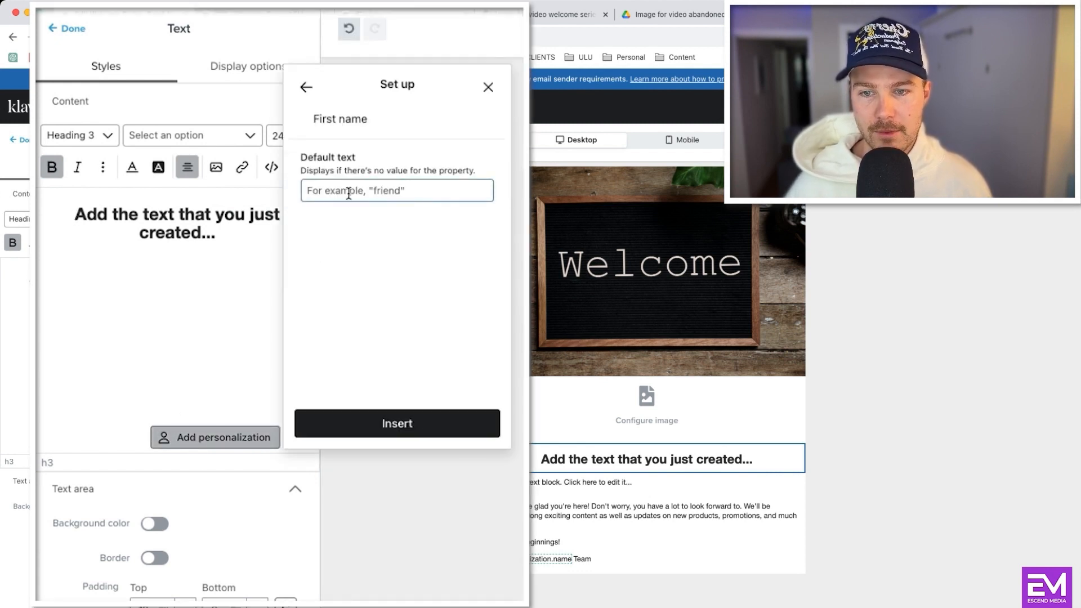
left_click(330, 192)
type("friend")
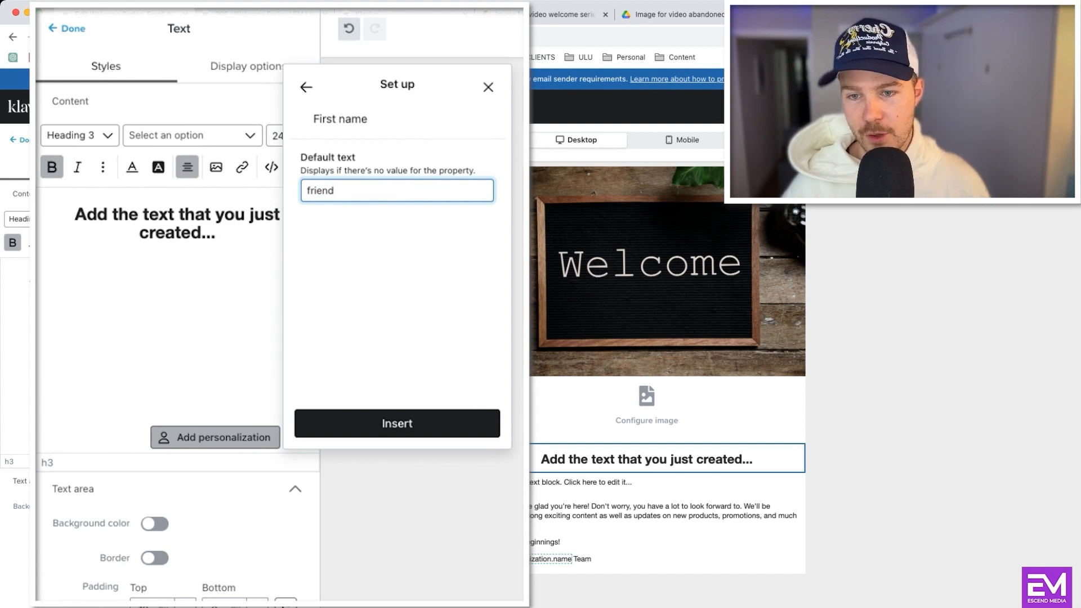
left_click(351, 417)
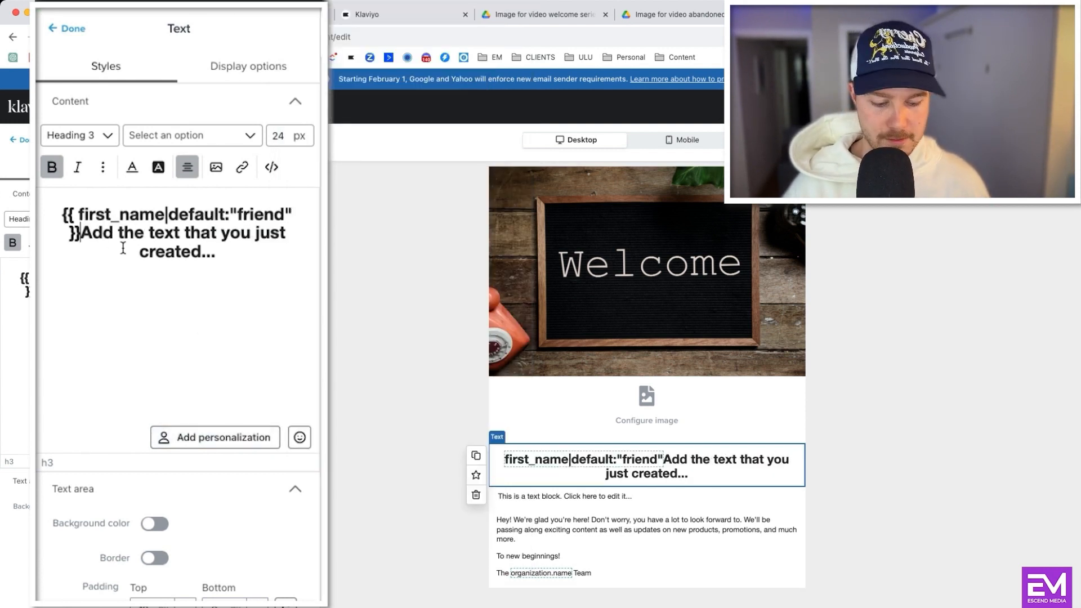
Step: Put the first name tag on its own line, starting with "Hey" and ending with a period, and add a "welcome!" line below it
key("Return")
left_click(46, 214)
type("Hey")
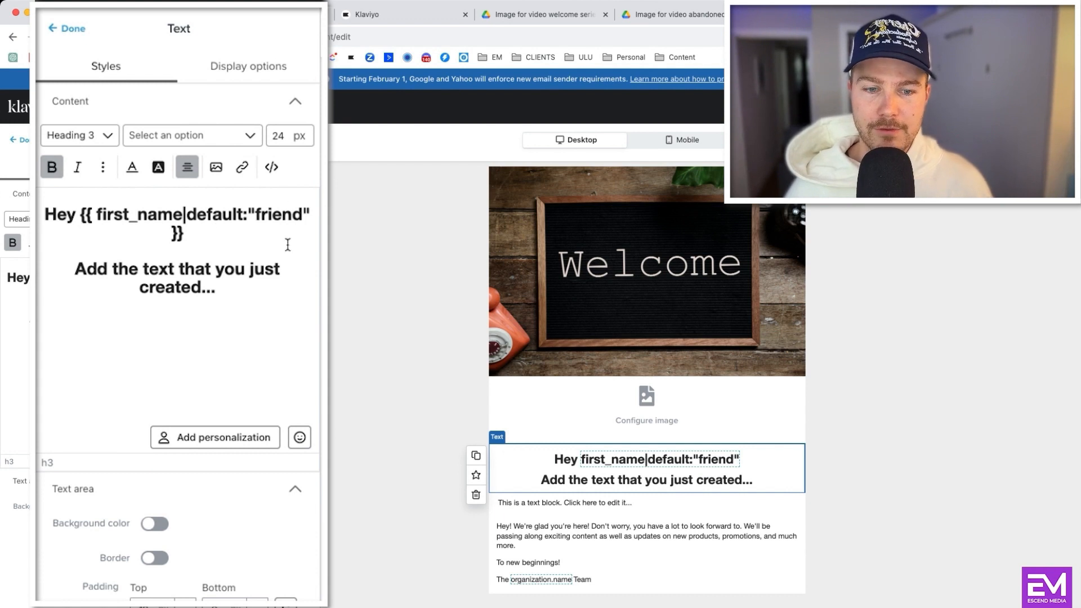
left_click(237, 244)
type(".")
key("Return")
type("welcomeQ=!")
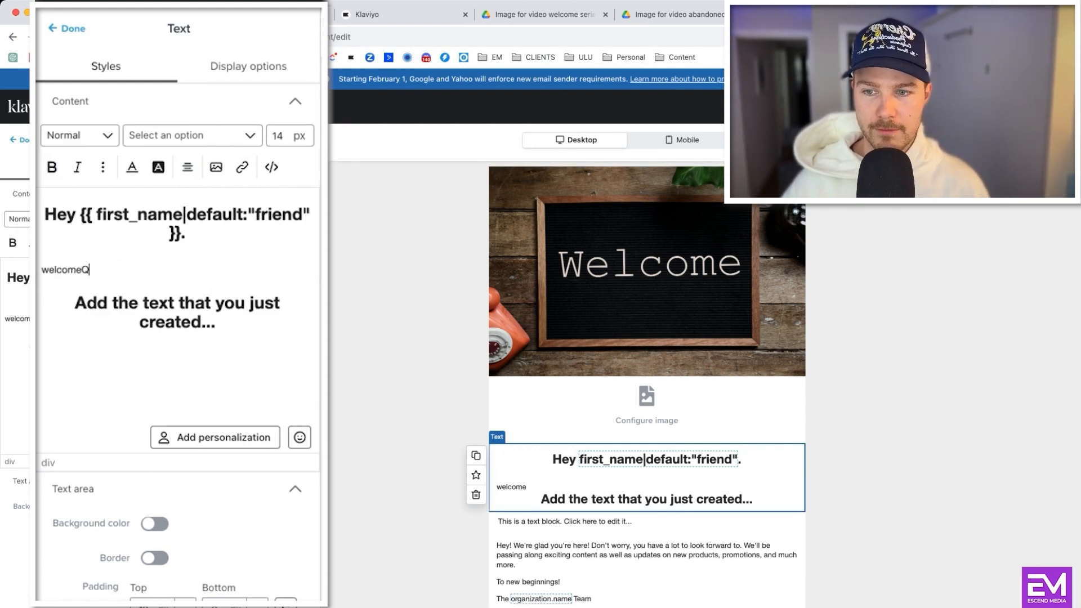
key("Left")
key("BackSpace")
key("BackSpace")
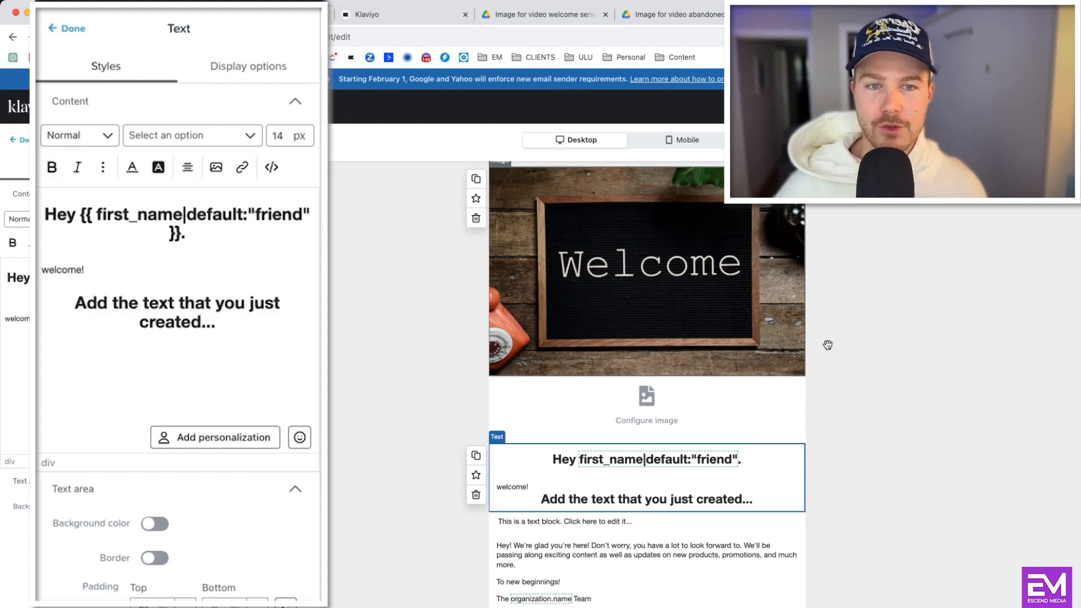
Step: Start creating a new flow from the Flows page and search the flow library for "cart"
left_click(493, 16)
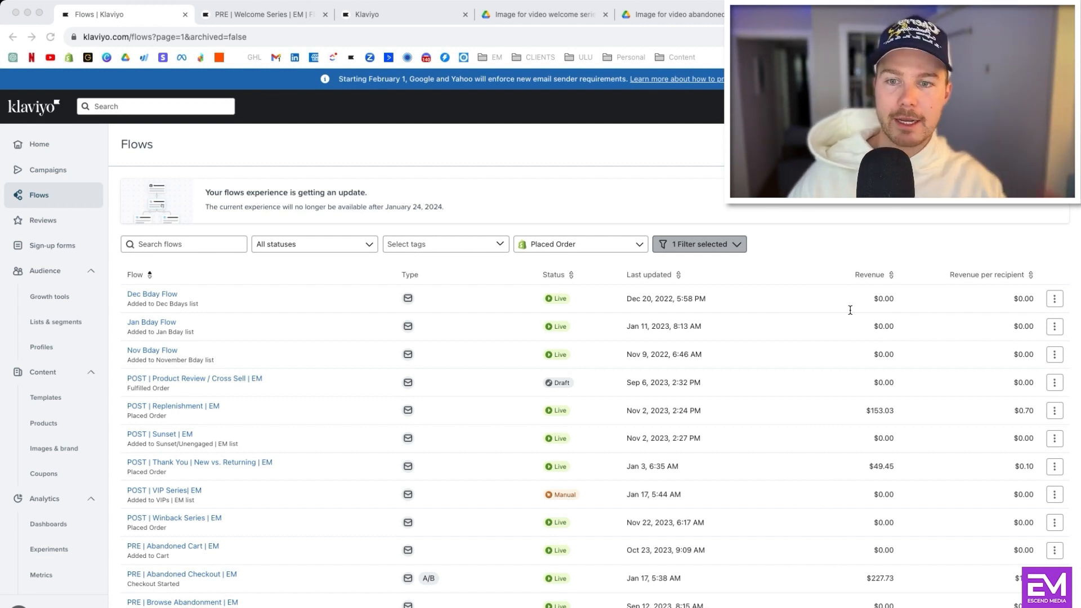
left_click(529, 168)
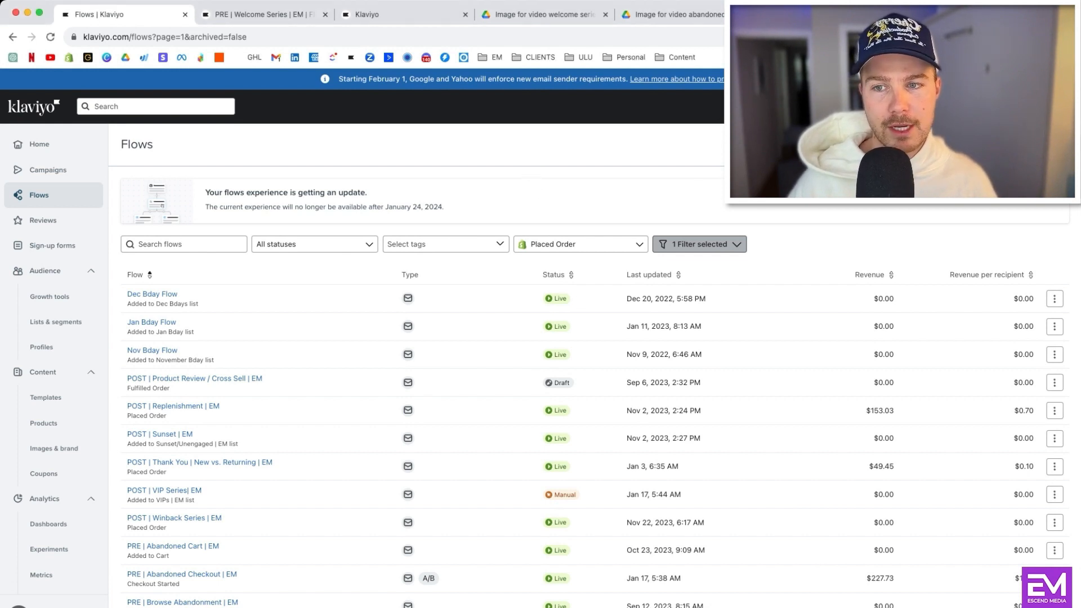
left_click(1035, 144)
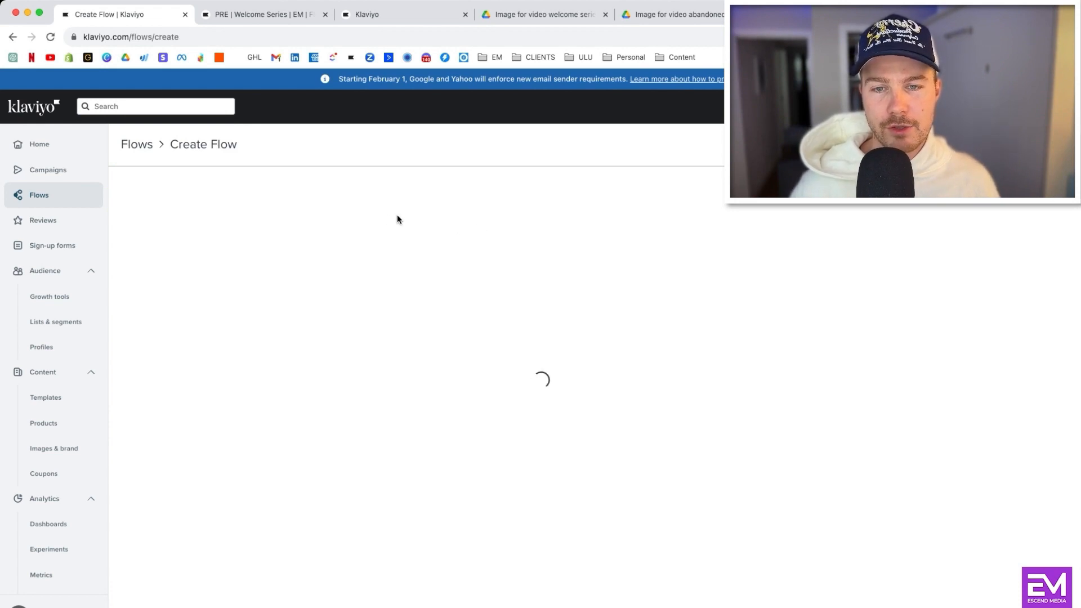
left_click(374, 186)
type("cart")
scroll(189, 309, "down", 1)
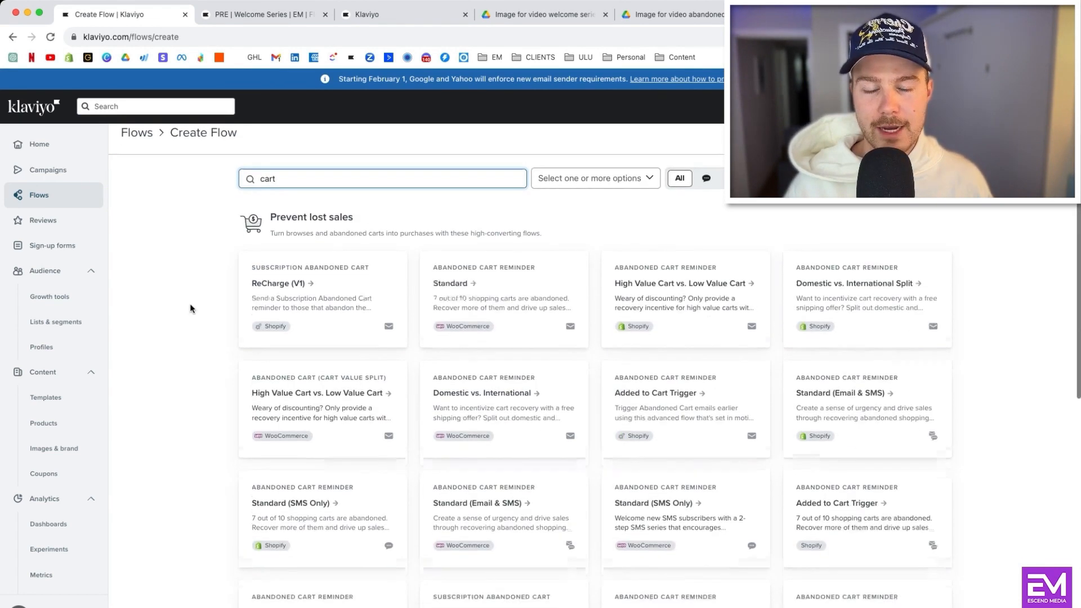
scroll(190, 308, "down", 2)
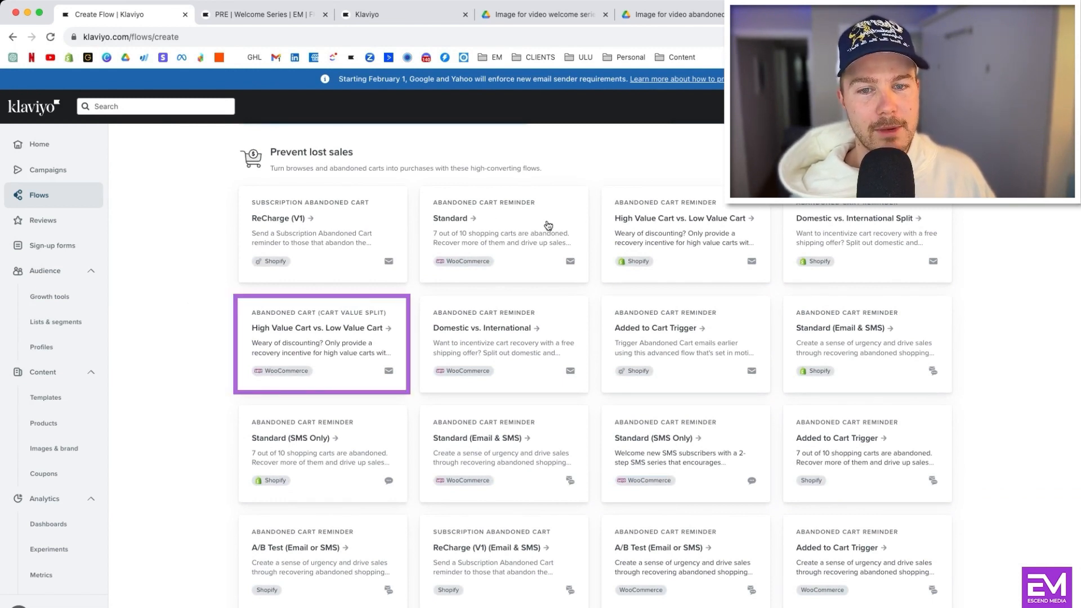
scroll(844, 402, "down", 1)
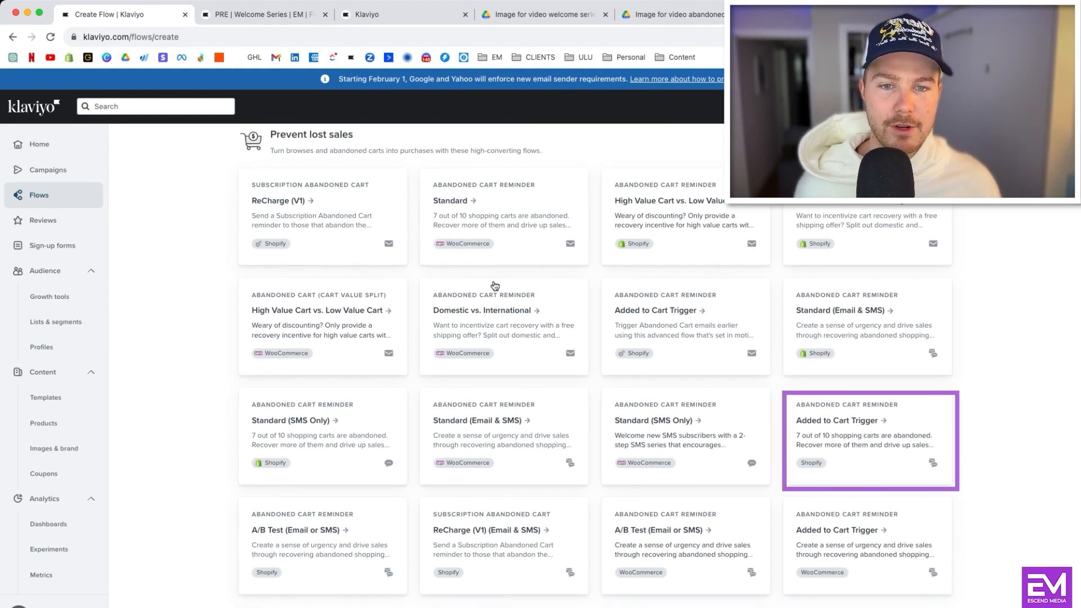
Step: Create a flow from the Standard WooCommerce Abandoned Cart Reminder template, keeping the name "Abandoned Cart Reminder - Standard"
left_click(501, 208)
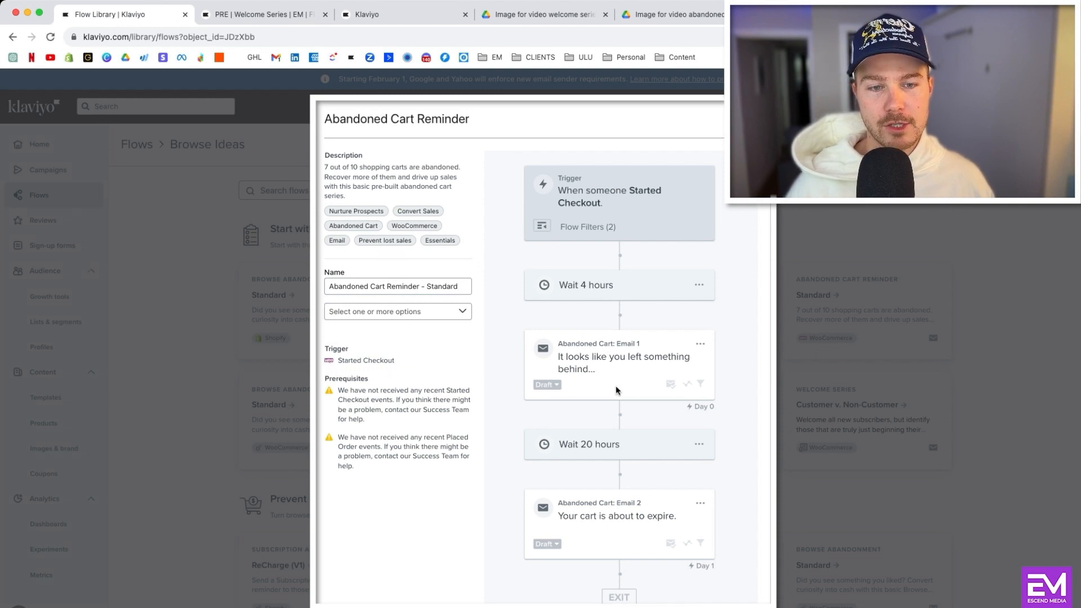
scroll(614, 460, "down", 2)
left_click(722, 585)
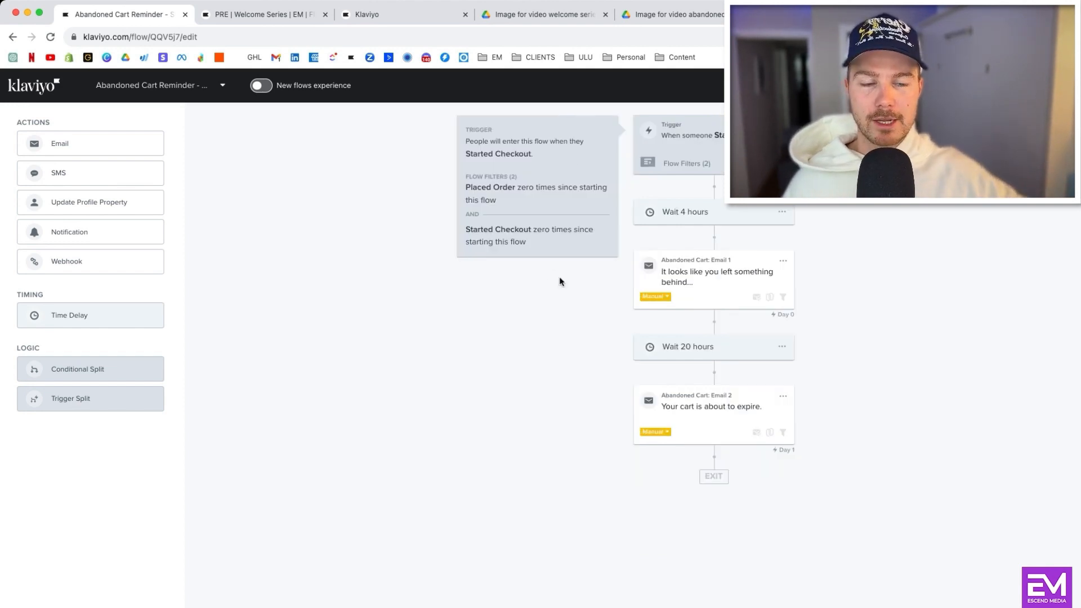
Step: Open the first abandoned cart email's details and study the filters, delays and email order in the abandoned checkout diagram in Google Drive
left_click(705, 285)
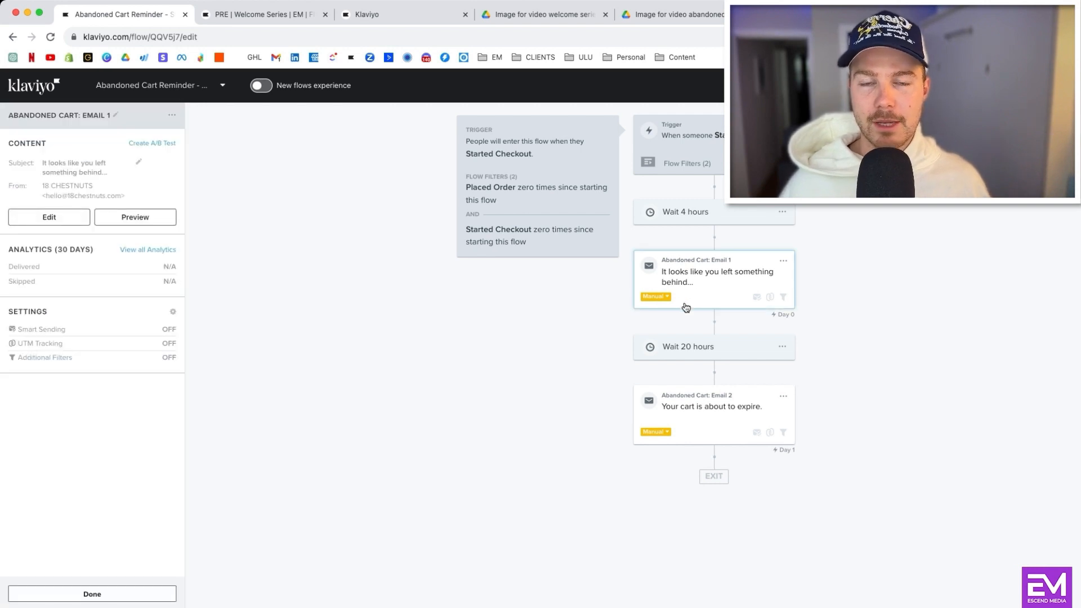
left_click(663, 14)
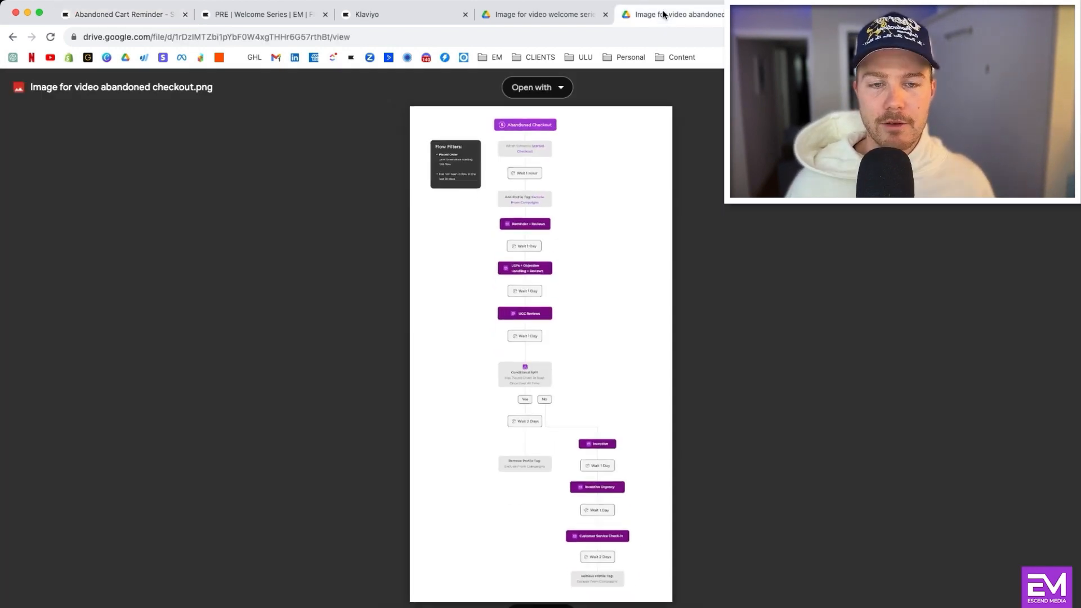
scroll(566, 180, "up", 5)
scroll(381, 215, "down", 3)
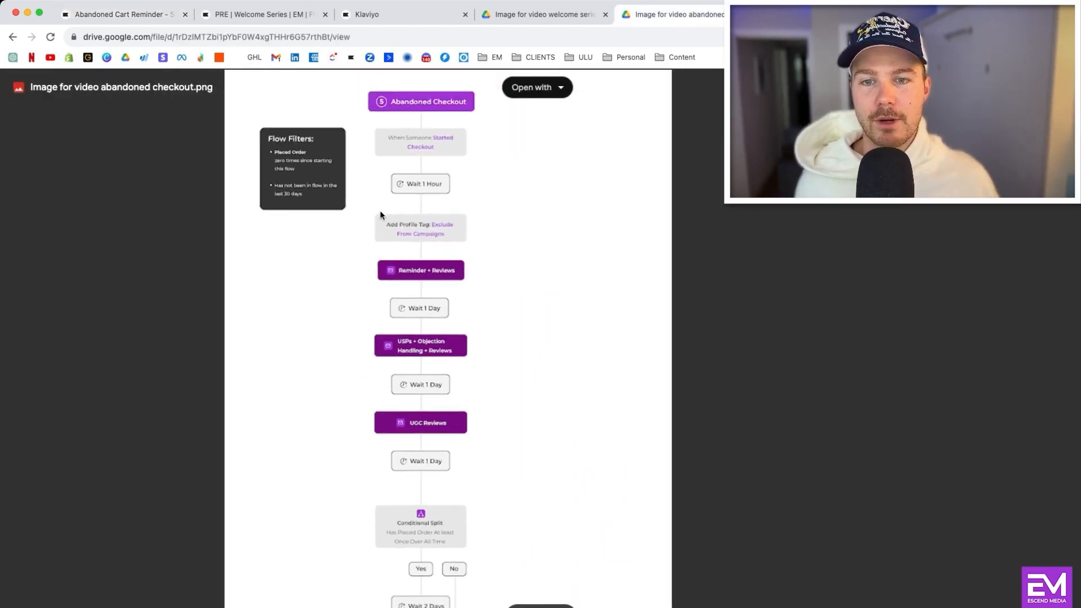
scroll(357, 154, "up", 3)
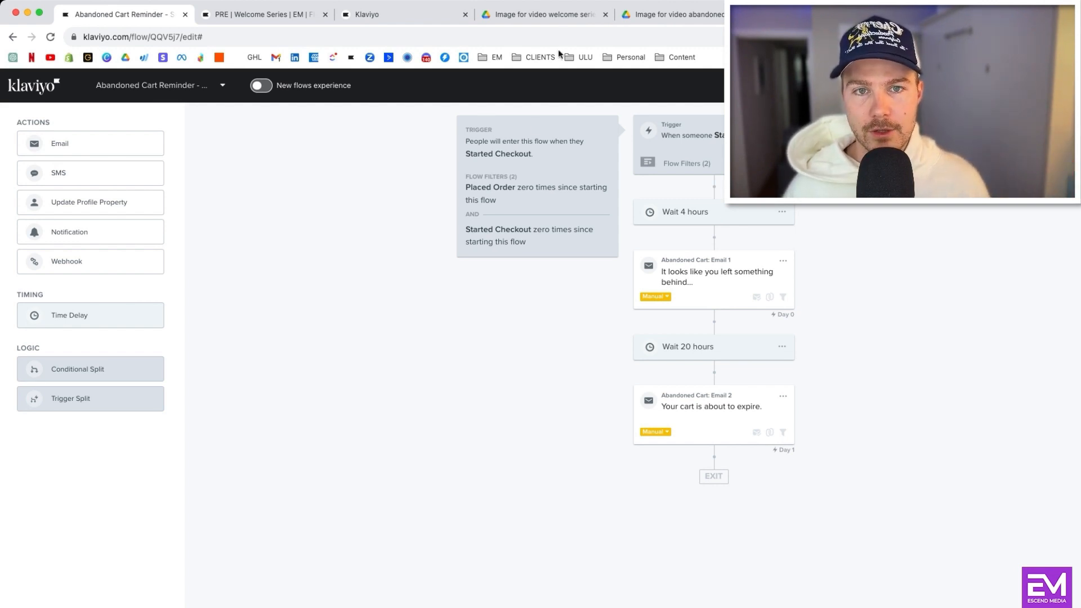
left_click(697, 14)
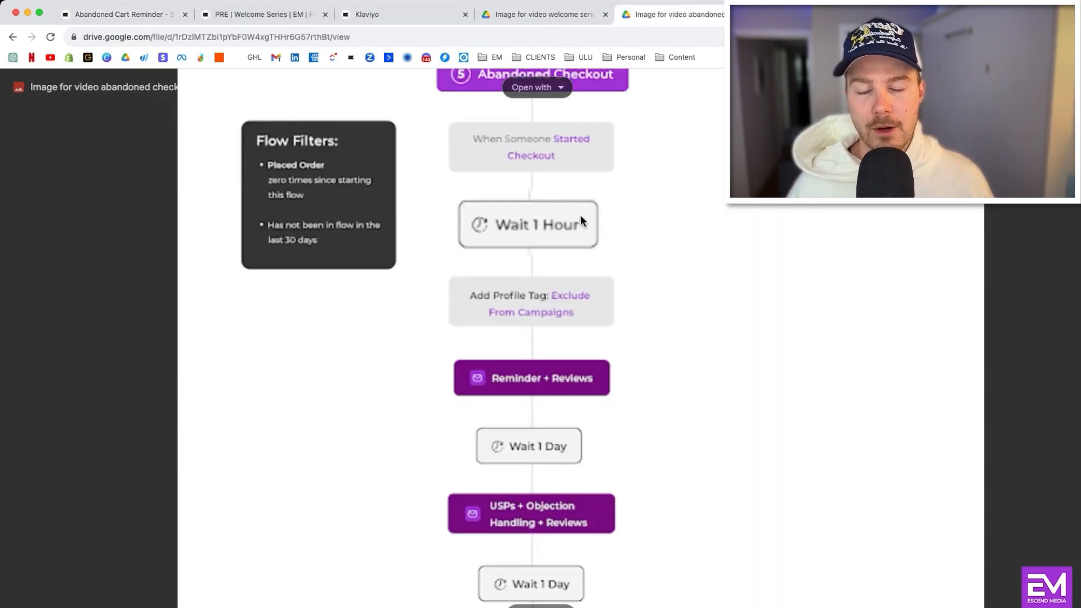
scroll(542, 403, "down", 5)
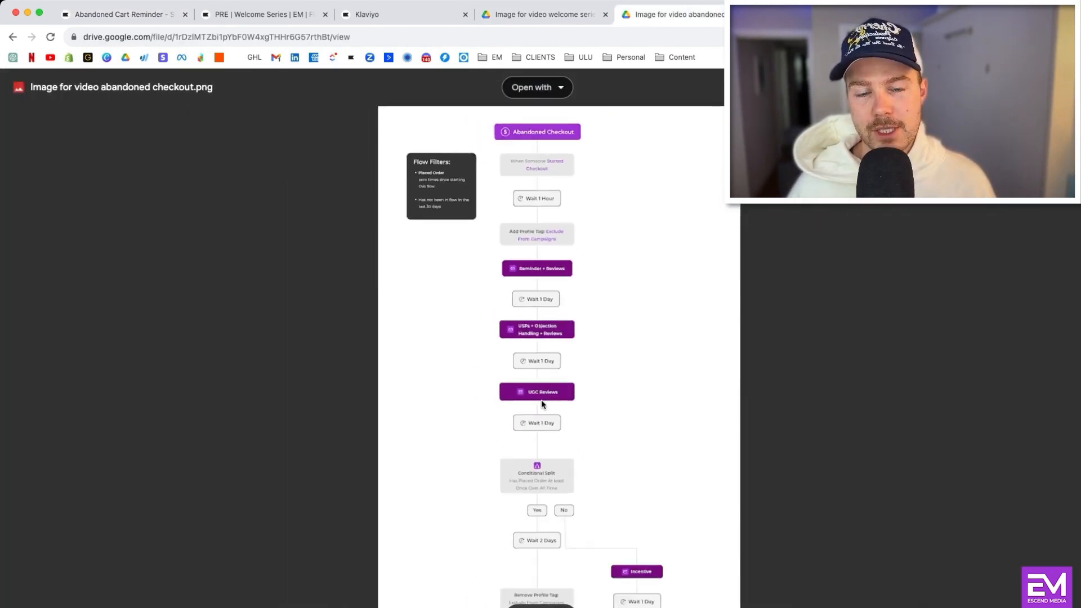
scroll(541, 316, "up", 4)
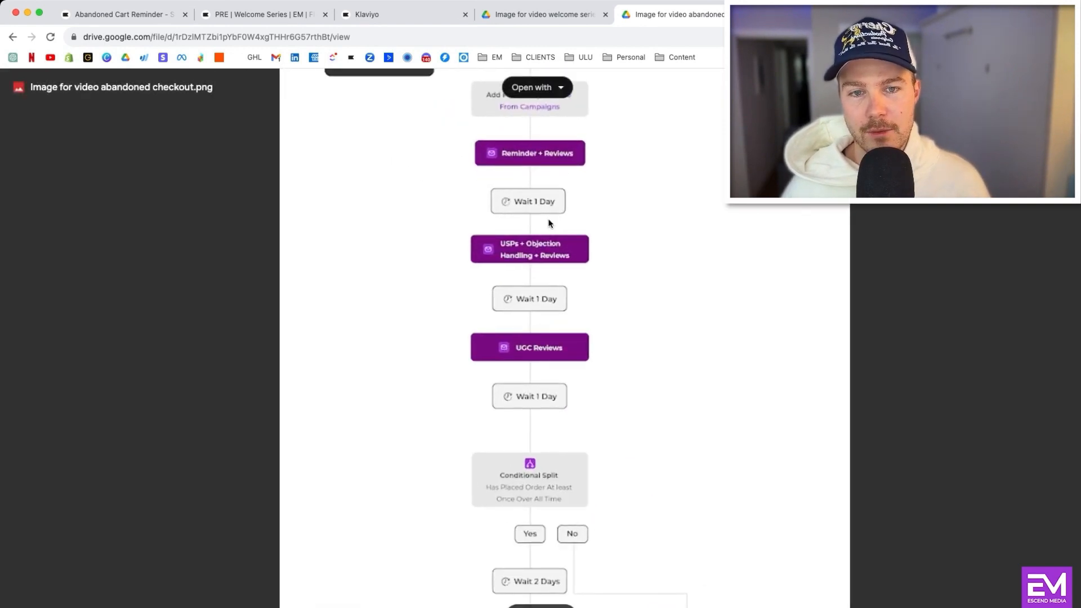
scroll(549, 223, "up", 2)
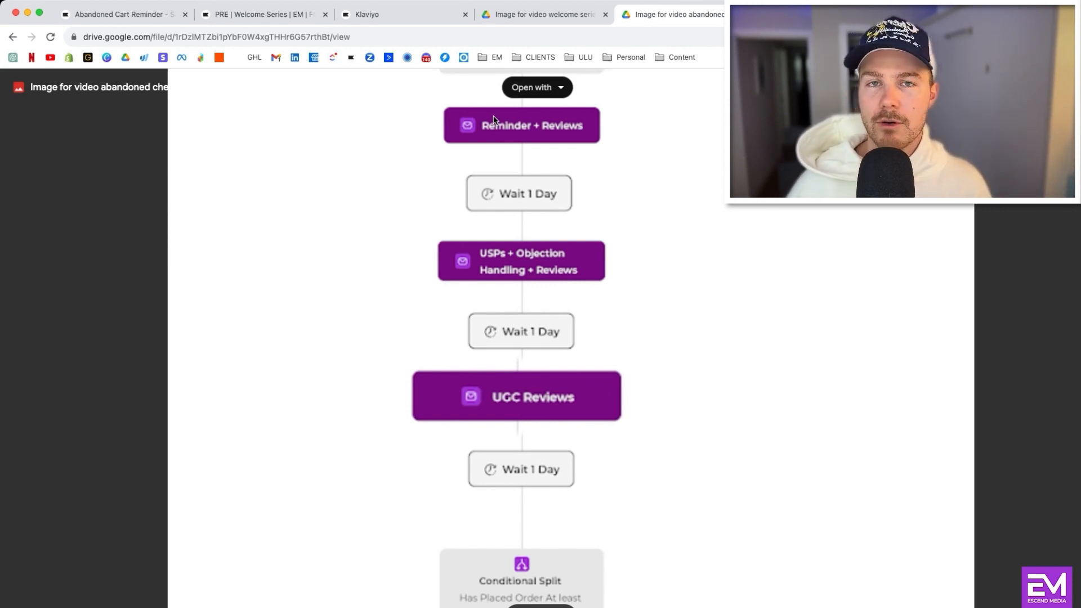
Step: Switch back to Klaviyo, leave the abandoned cart flow editor and open the campaigns list
left_click(90, 15)
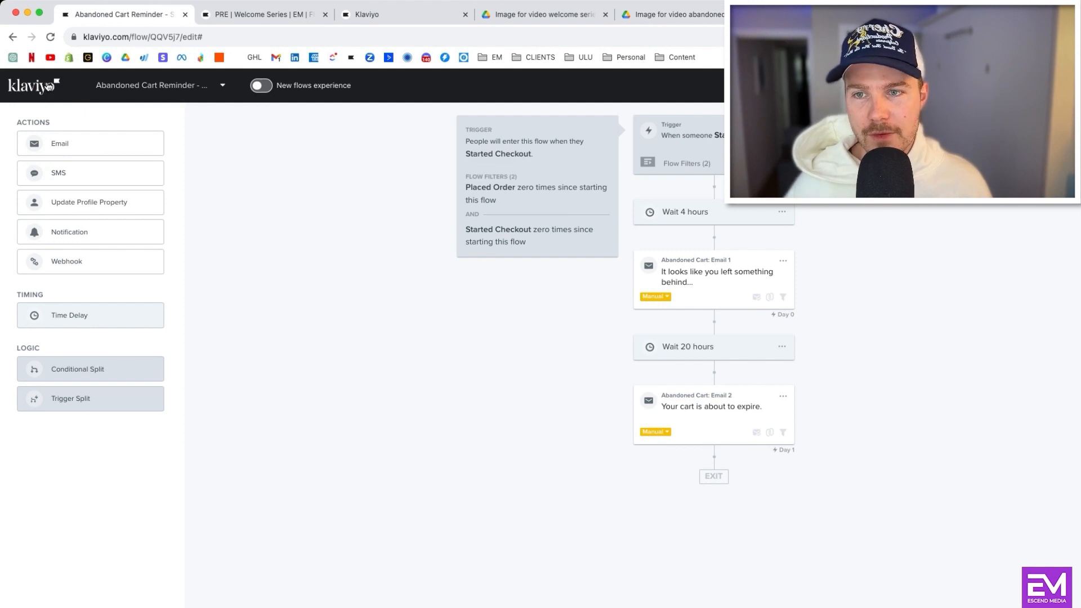
left_click(49, 86)
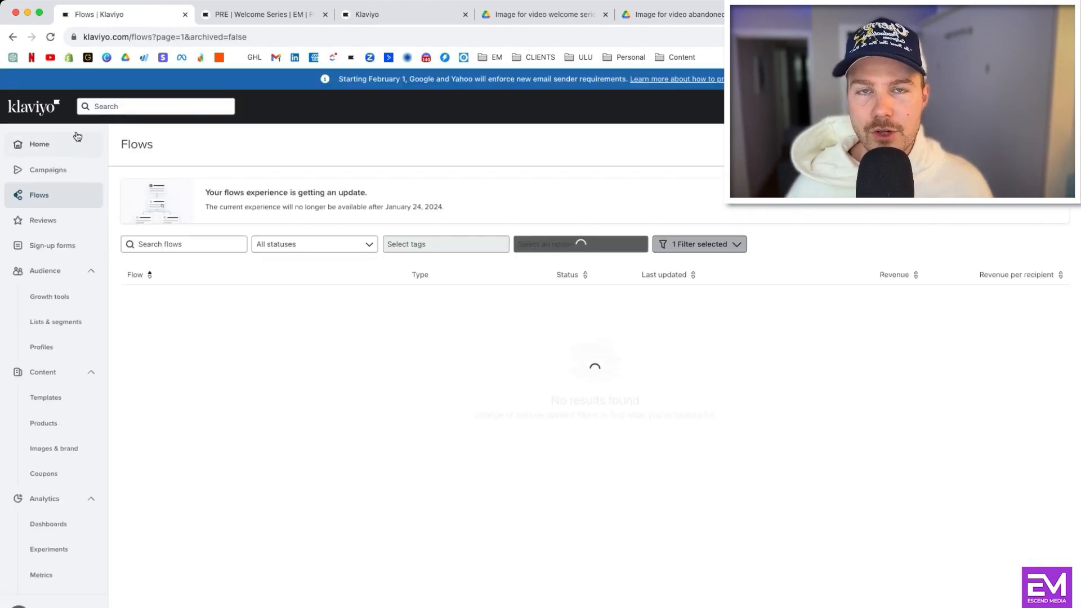
left_click(48, 170)
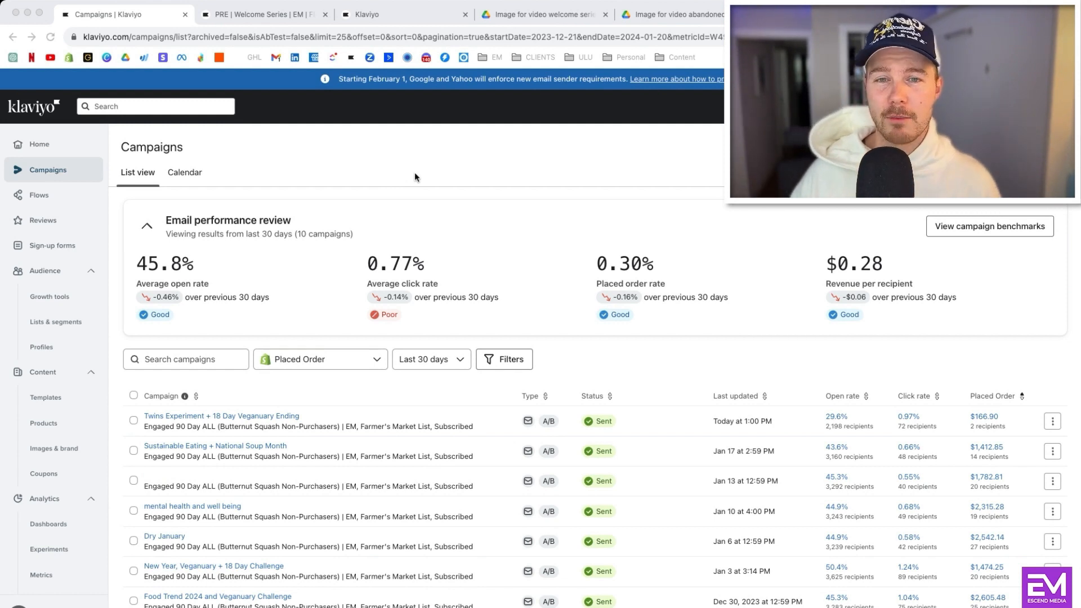
Step: Show the campaigns in the calendar by month and look over the sending schedule
left_click(203, 178)
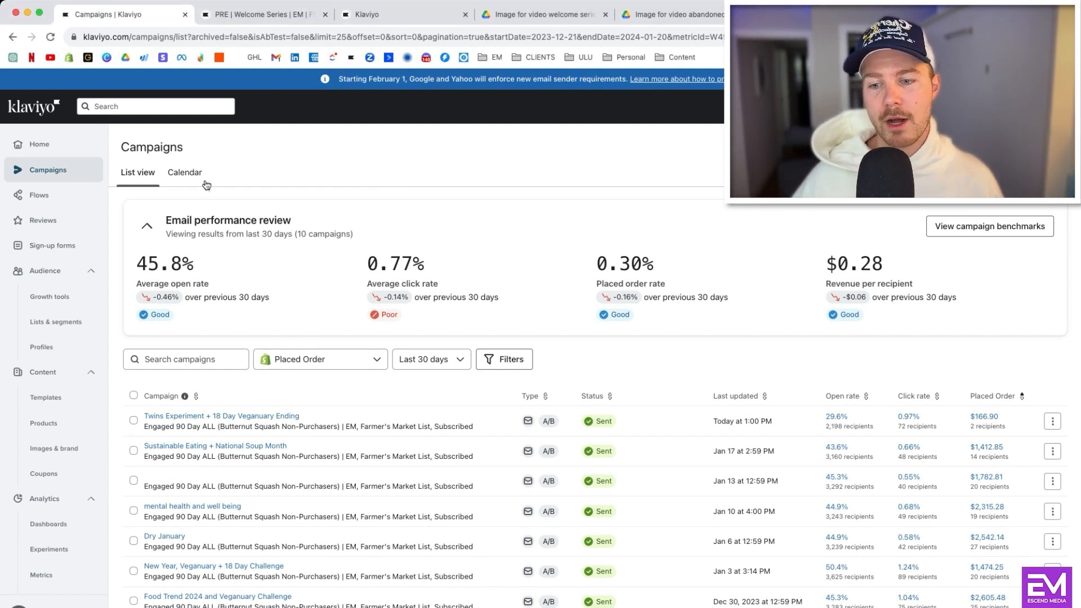
scroll(345, 240, "down", 3)
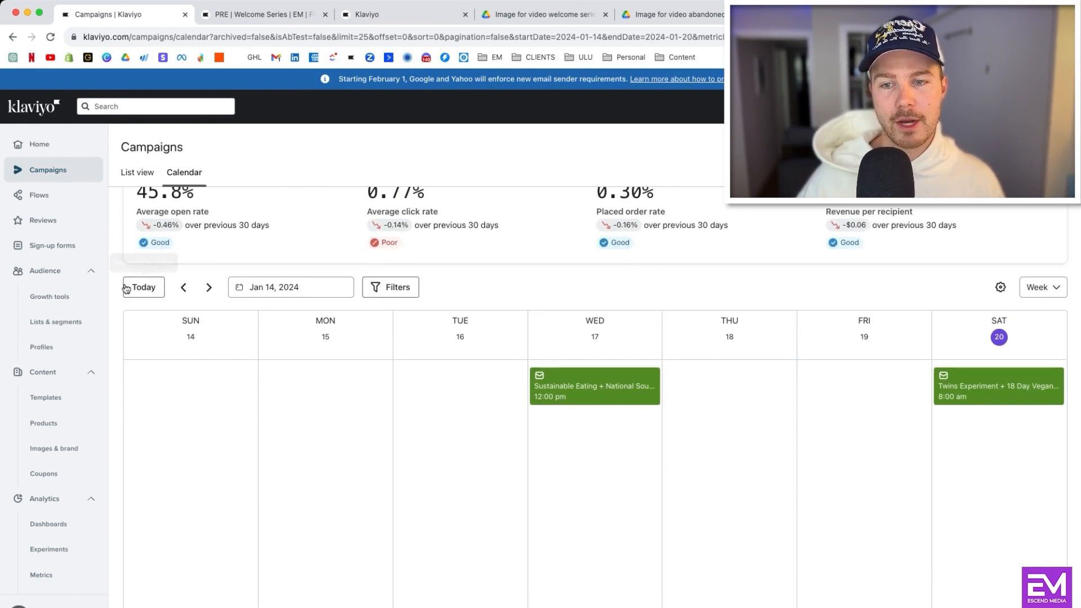
left_click(1053, 290)
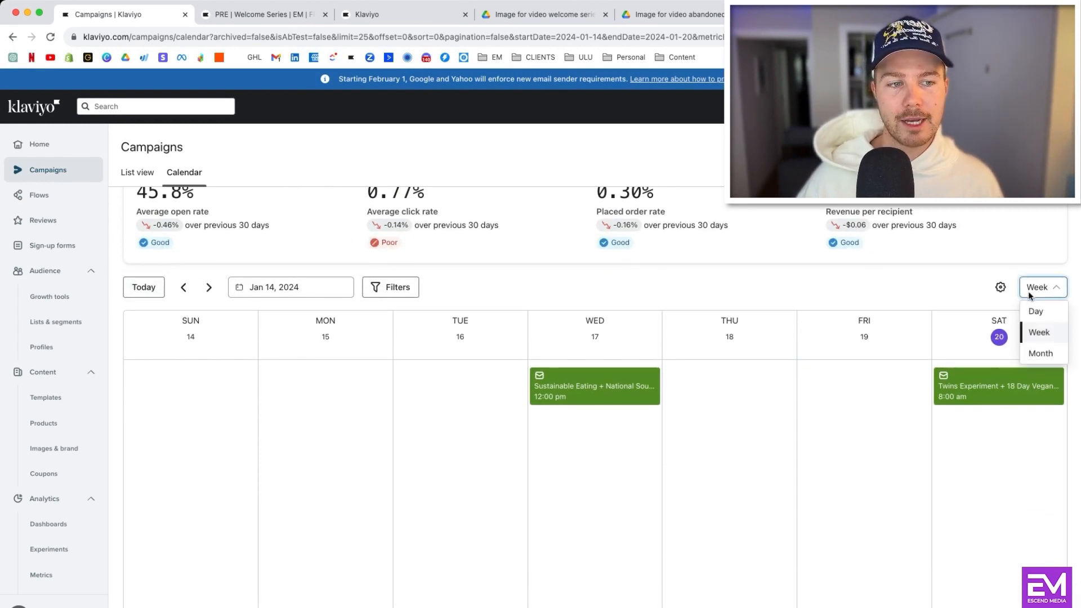
left_click(1036, 353)
scroll(796, 284, "down", 7)
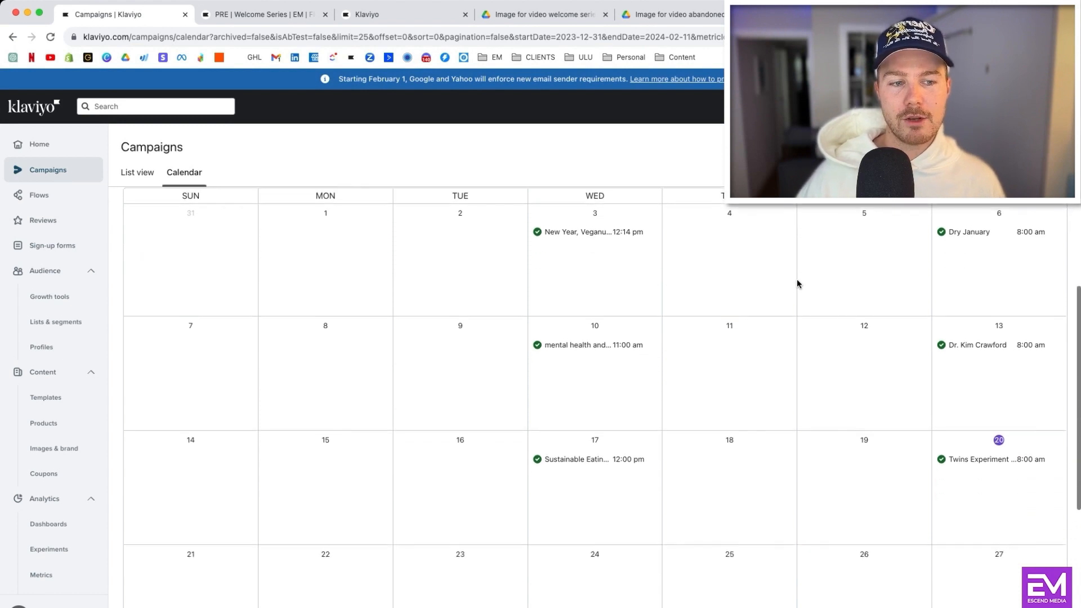
scroll(796, 279, "up", 7)
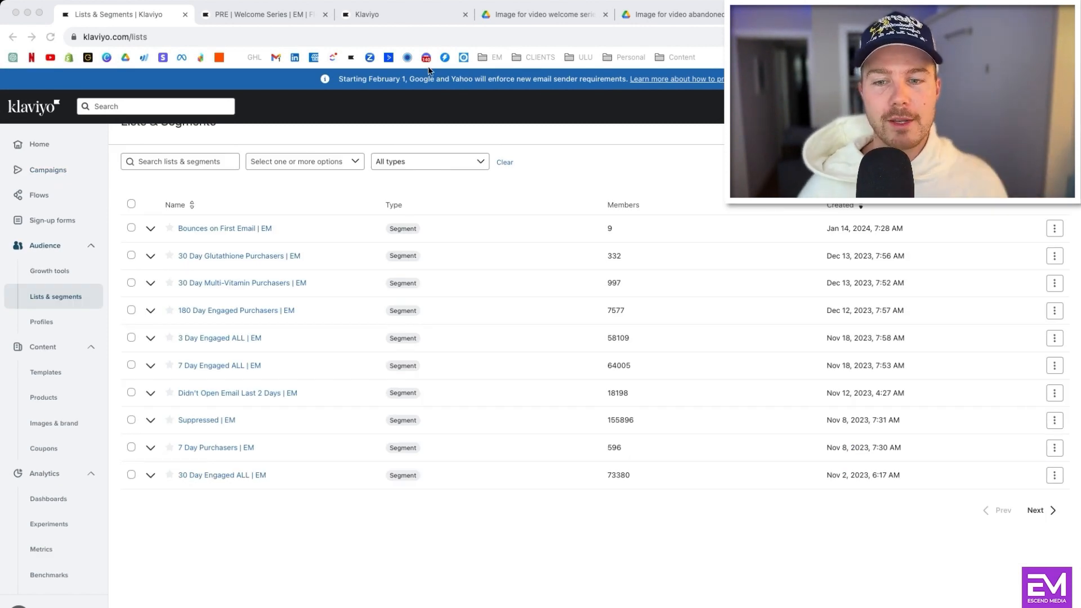
Step: Open the definition of the "30 Day Engaged ALL | EM" segment and examine its engagement and email marketing consent conditions
left_click(9, 497)
left_click(200, 476)
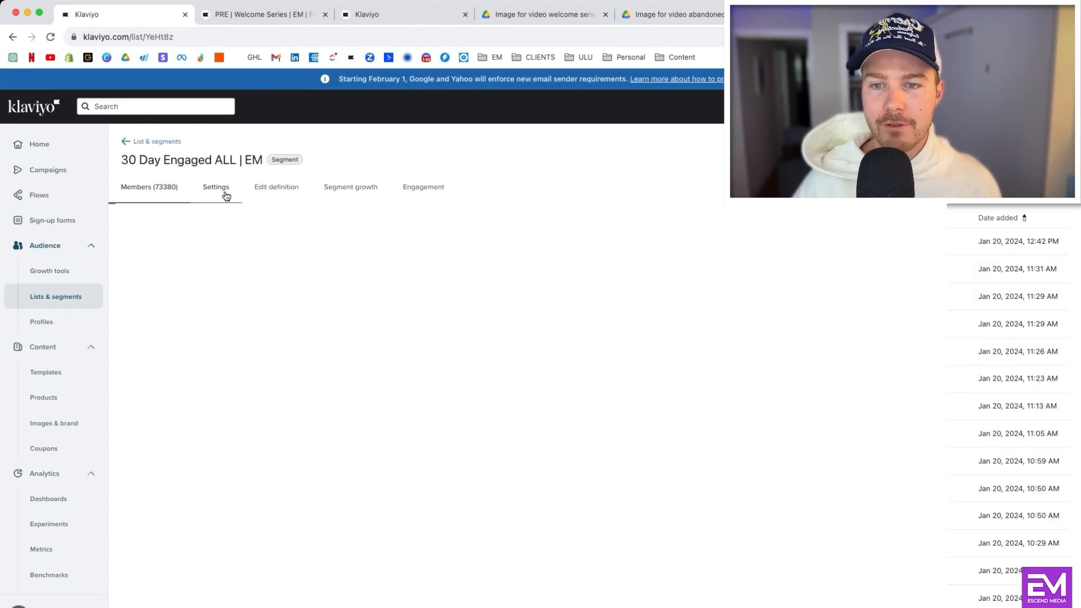
left_click(226, 195)
left_click(278, 188)
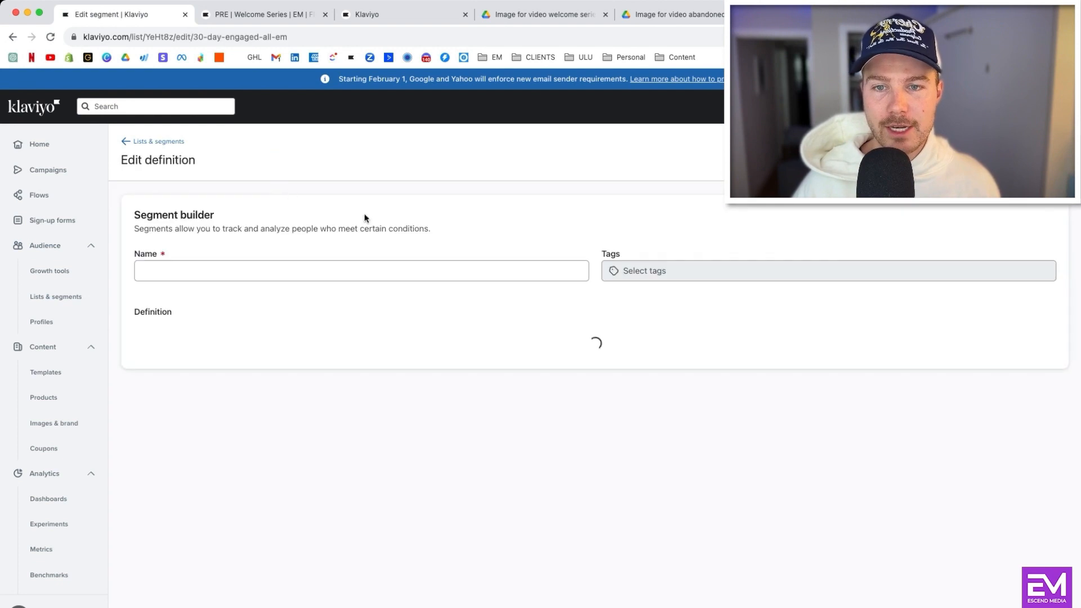
scroll(357, 305, "down", 3)
scroll(357, 305, "down", 1)
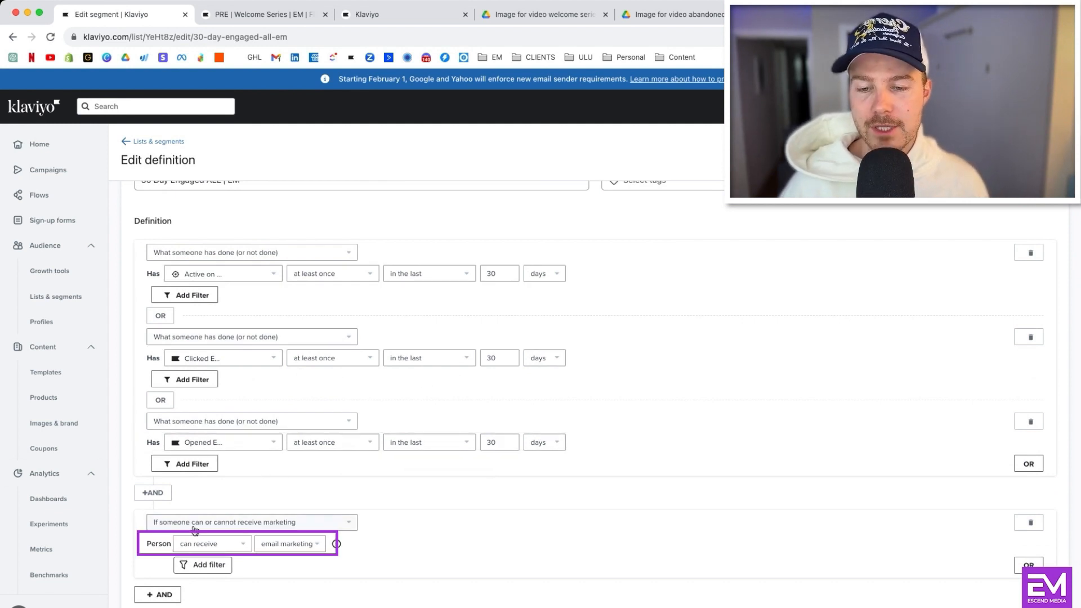
scroll(331, 536, "up", 3)
scroll(331, 535, "up", 1)
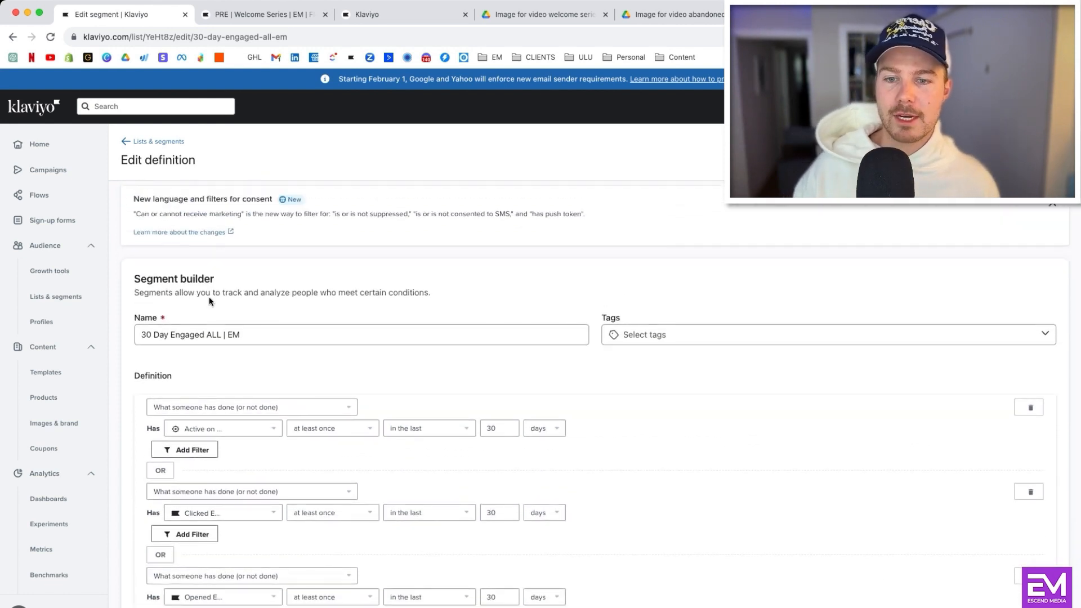
Step: Compare the "30 Day Engaged ALL | EM" segment definition with the order and engagement conditions of "60 Day Engaged Lead | EM"
scroll(416, 454, "down", 3)
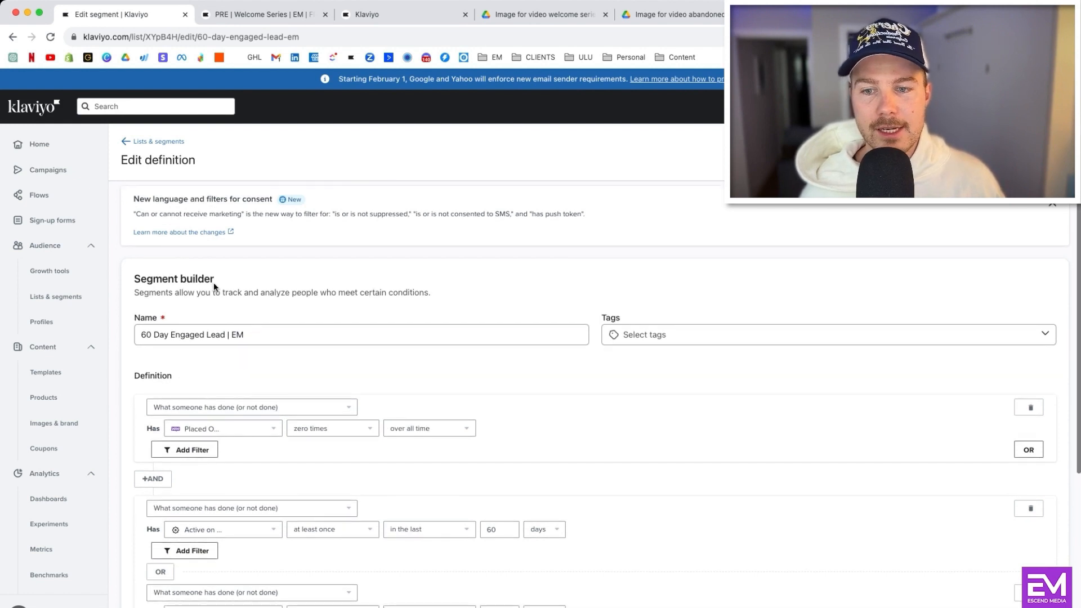
scroll(214, 282, "down", 3)
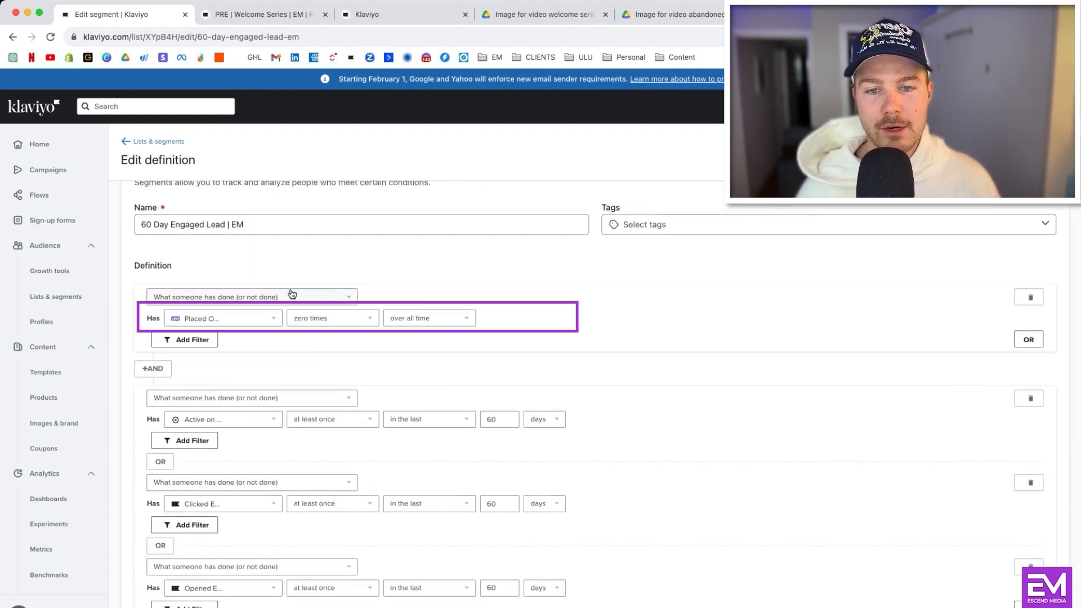
scroll(499, 349, "down", 4)
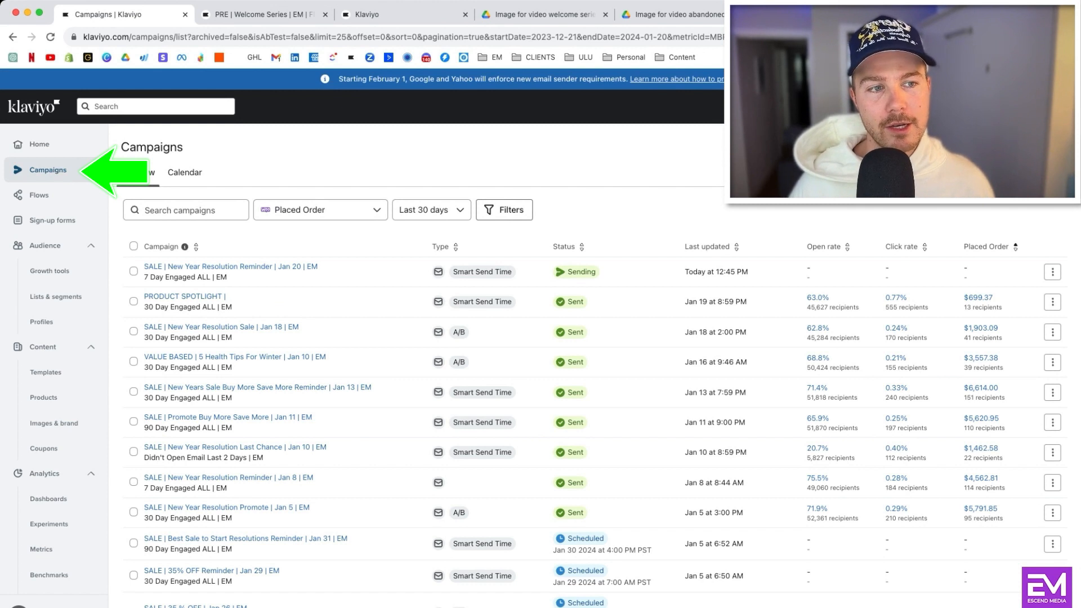
Step: Create a new email campaign from the campaigns list, keeping the default name and leaving the date and tags unset
left_click(1026, 147)
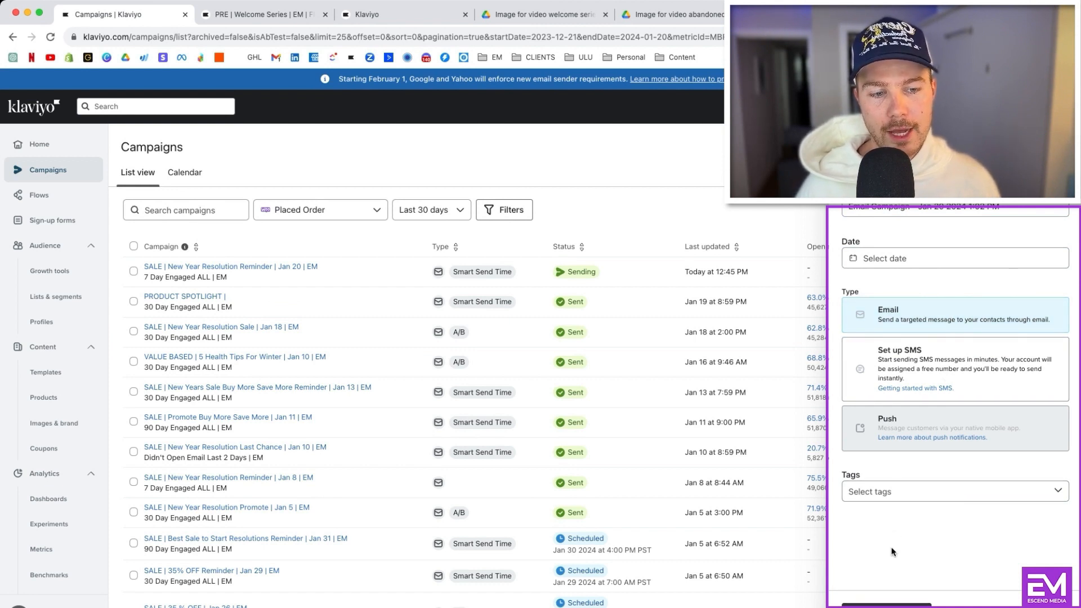
left_click(896, 492)
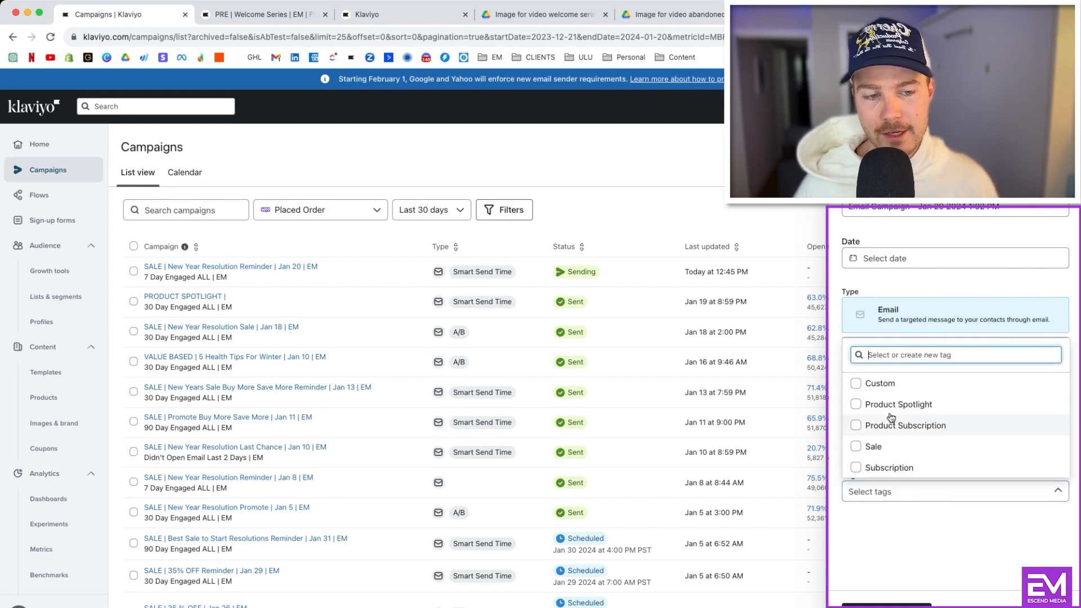
left_click(900, 548)
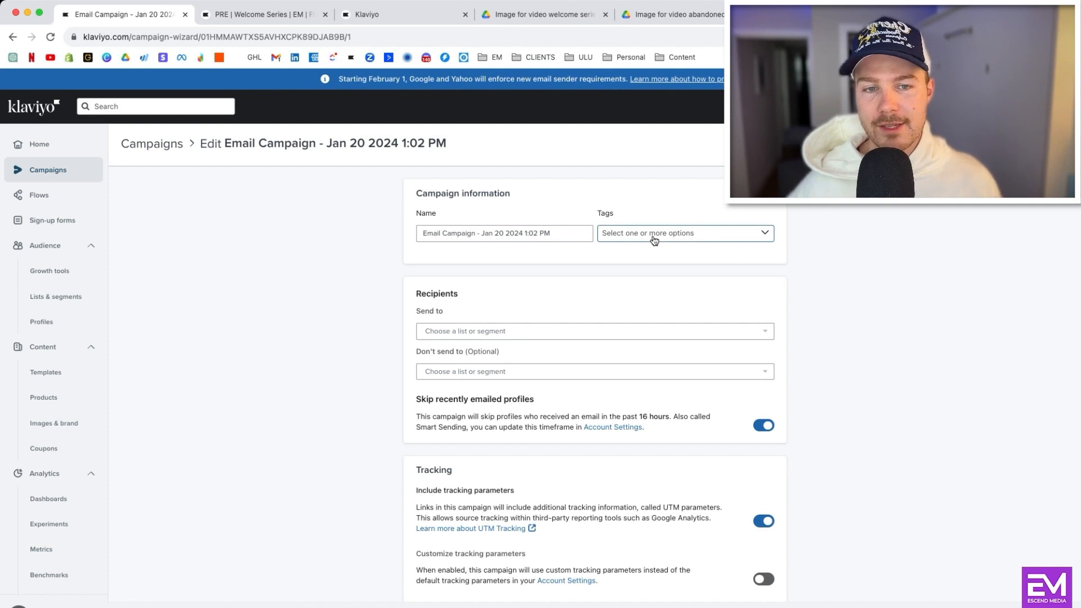
Step: Set the campaign's recipients to the "30 Day Engaged ALL | EM" segment
scroll(541, 299, "down", 1)
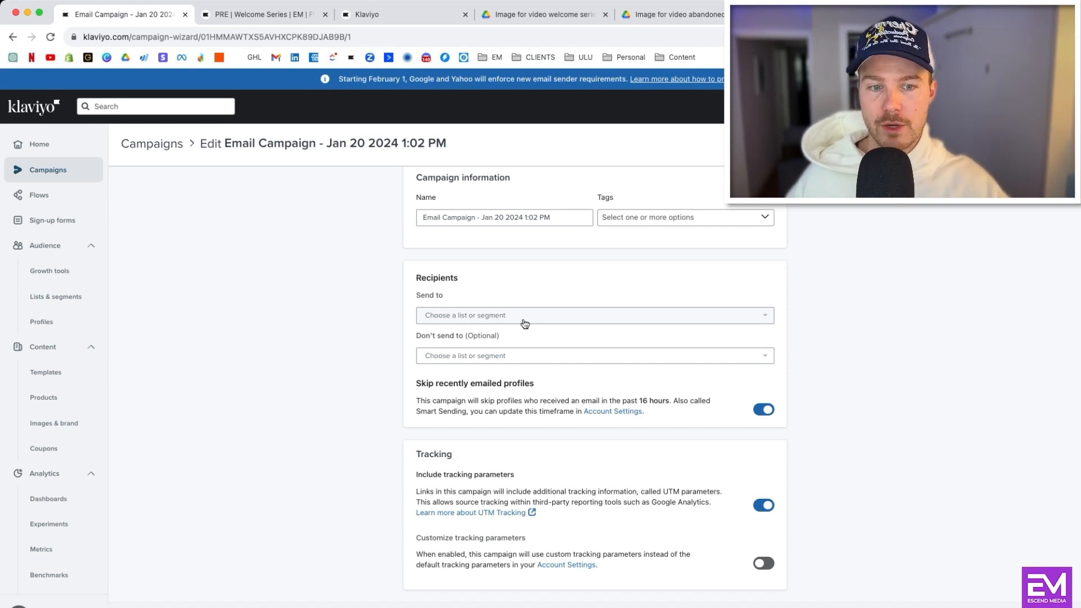
left_click(473, 317)
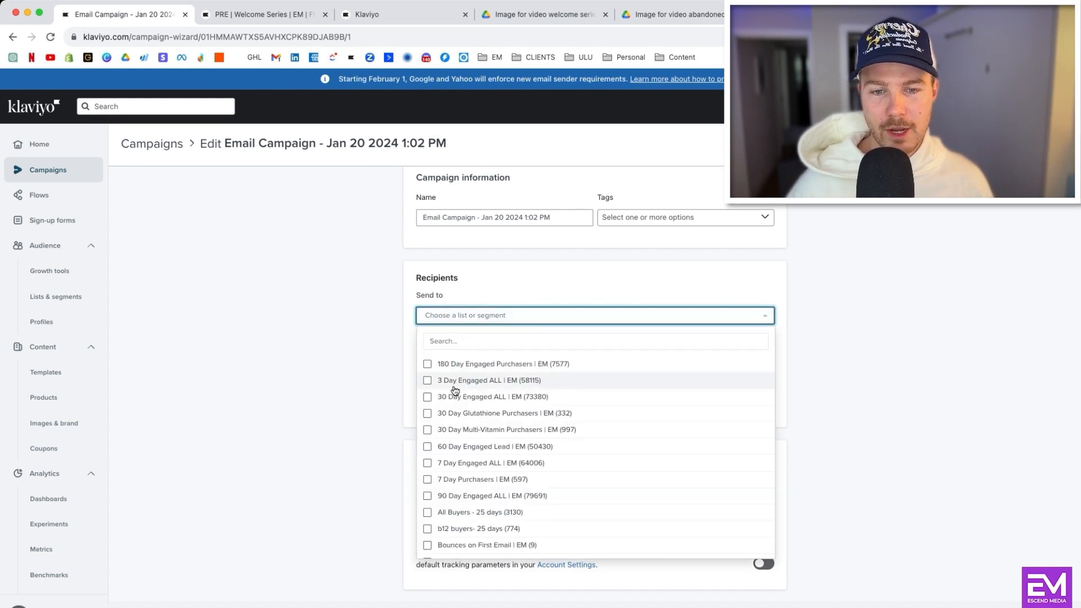
left_click(427, 396)
left_click(358, 395)
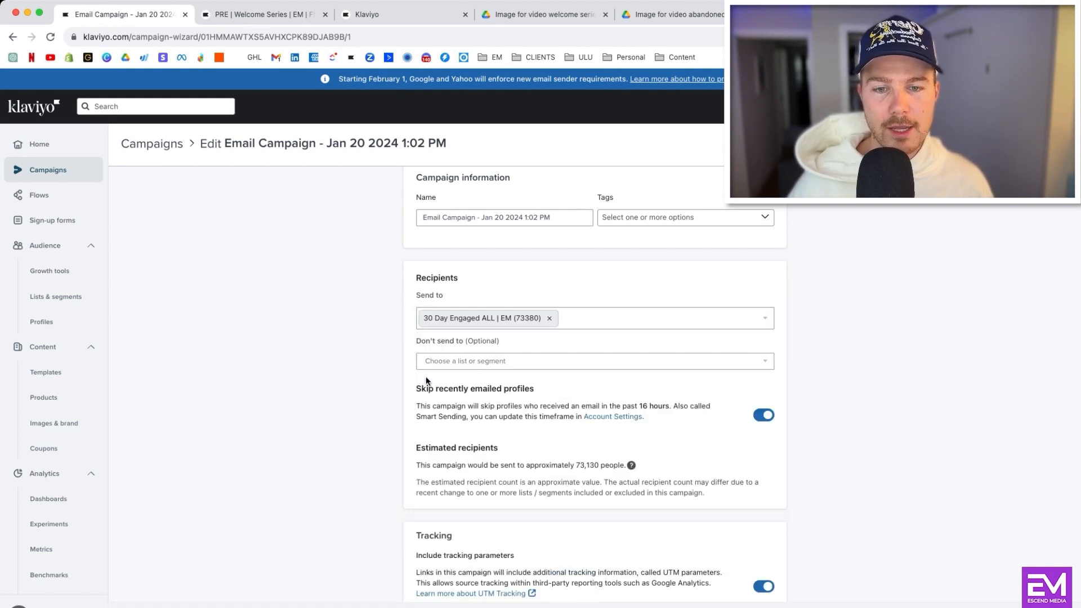
Step: Exclude the Bounces on First Email, Soft Bounces, Suppressed and Sunset Unengaged segments from the campaign's recipients
left_click(454, 364)
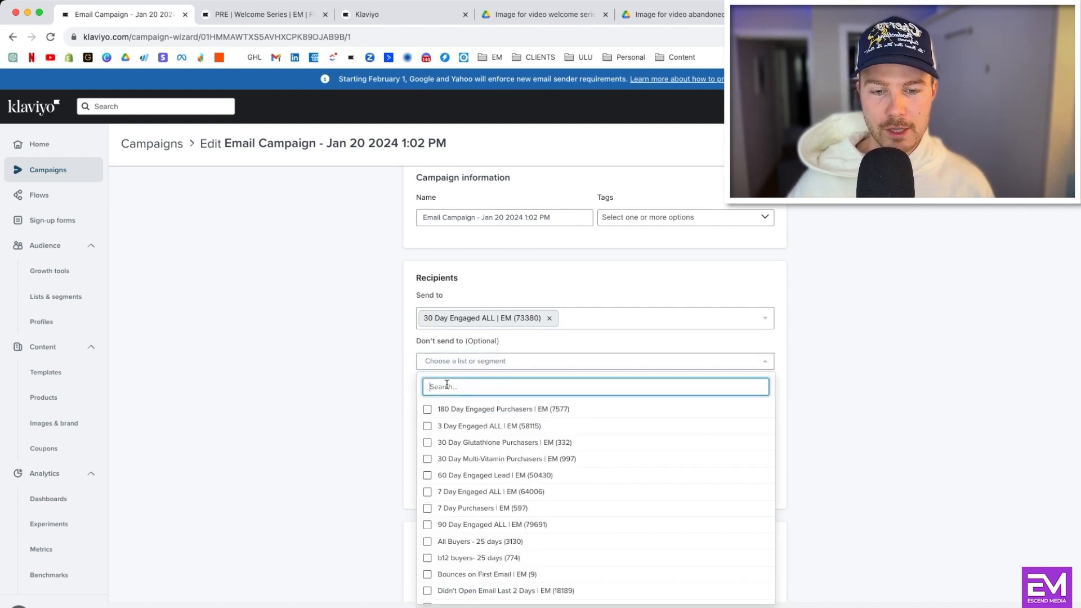
left_click(427, 574)
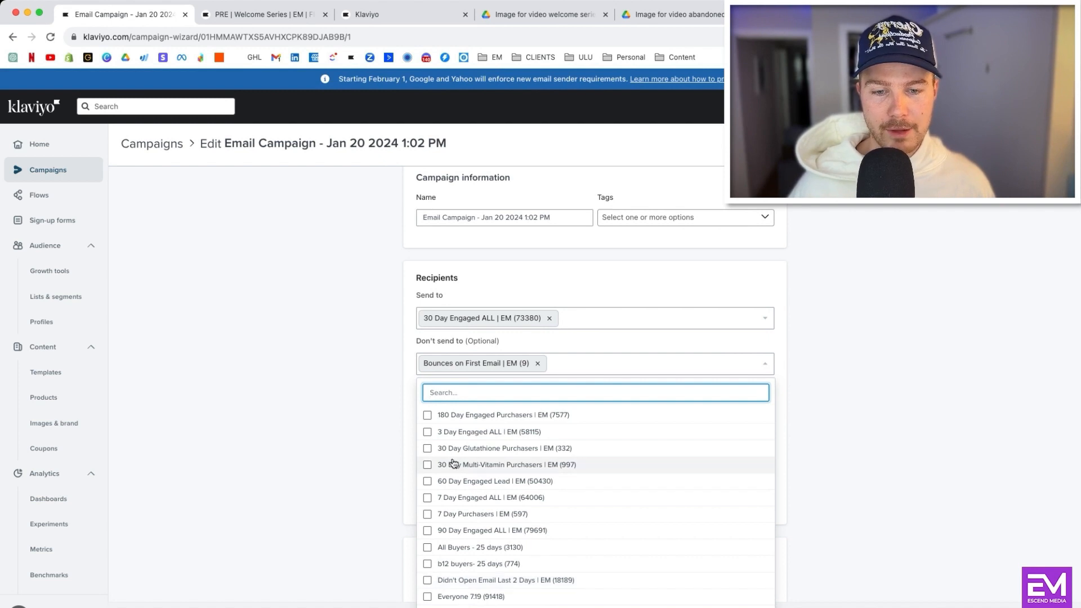
scroll(507, 540, "down", 5)
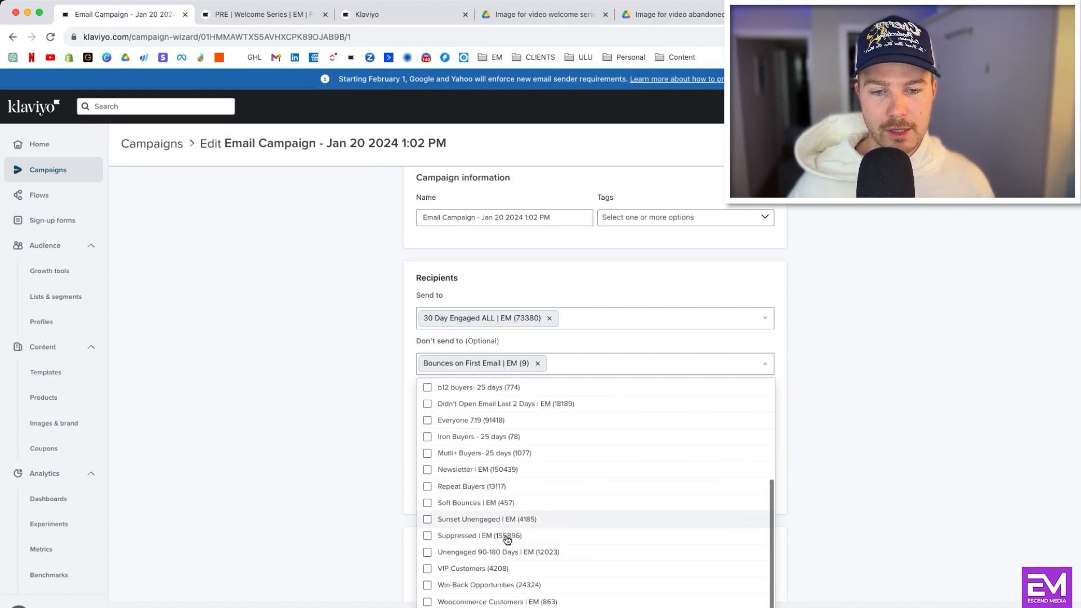
left_click(427, 503)
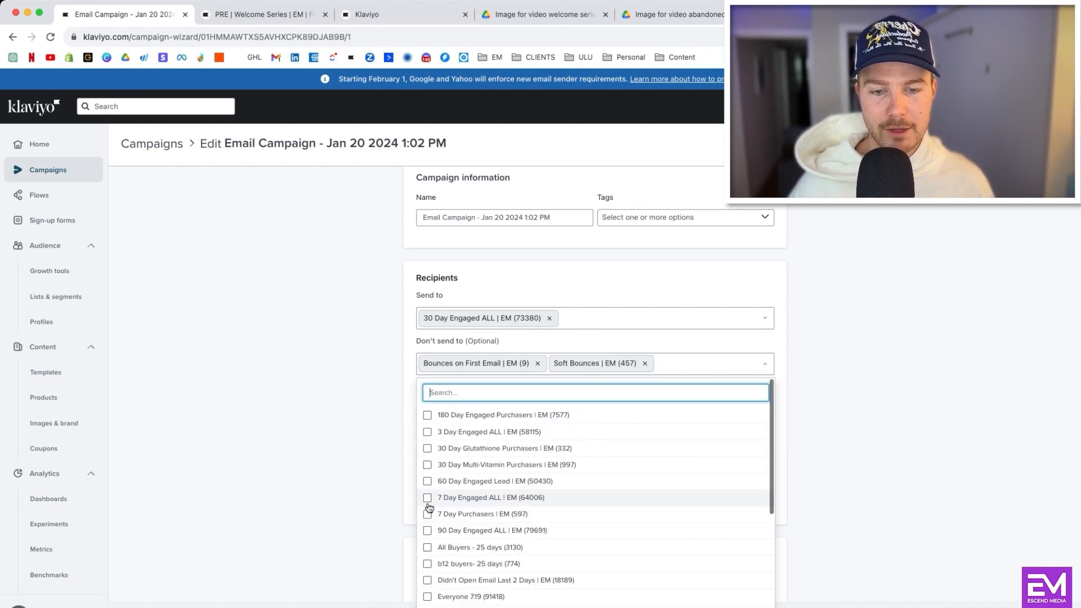
scroll(428, 507, "down", 5)
left_click(428, 535)
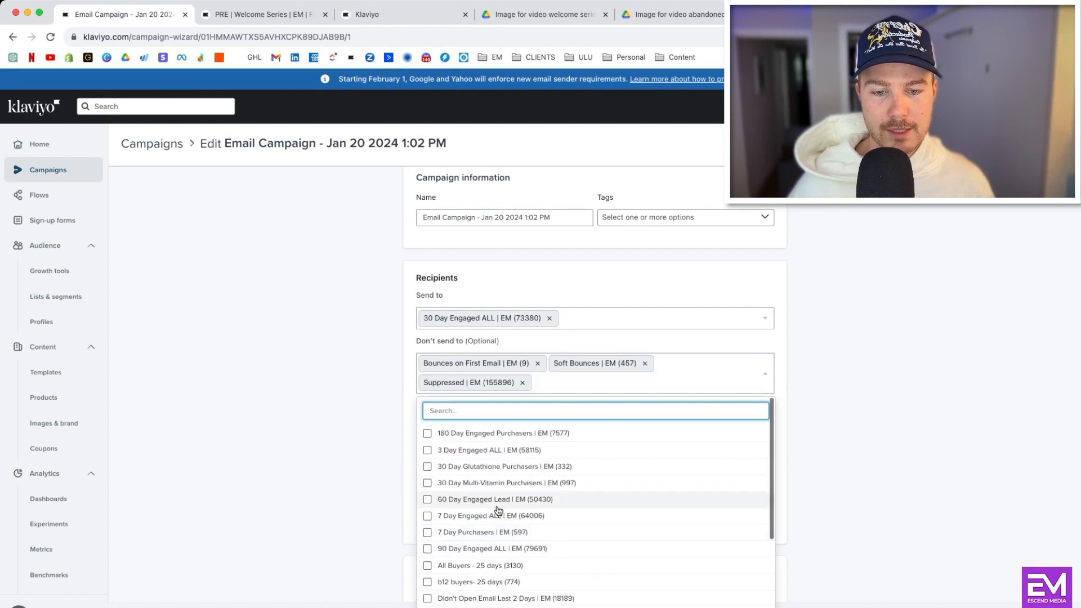
scroll(427, 540, "down", 4)
scroll(483, 504, "down", 3)
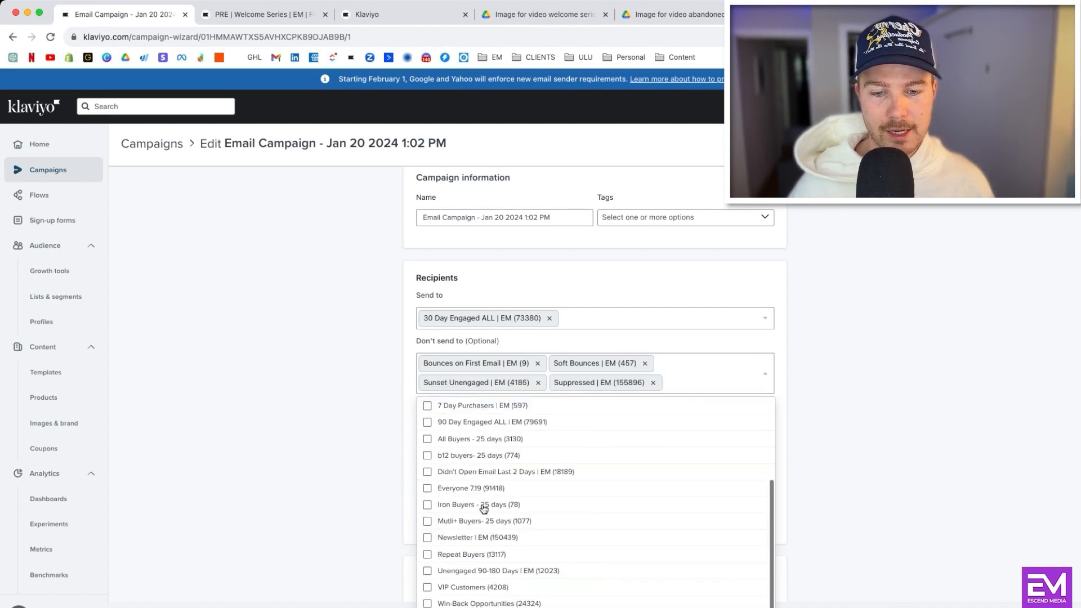
left_click(513, 383)
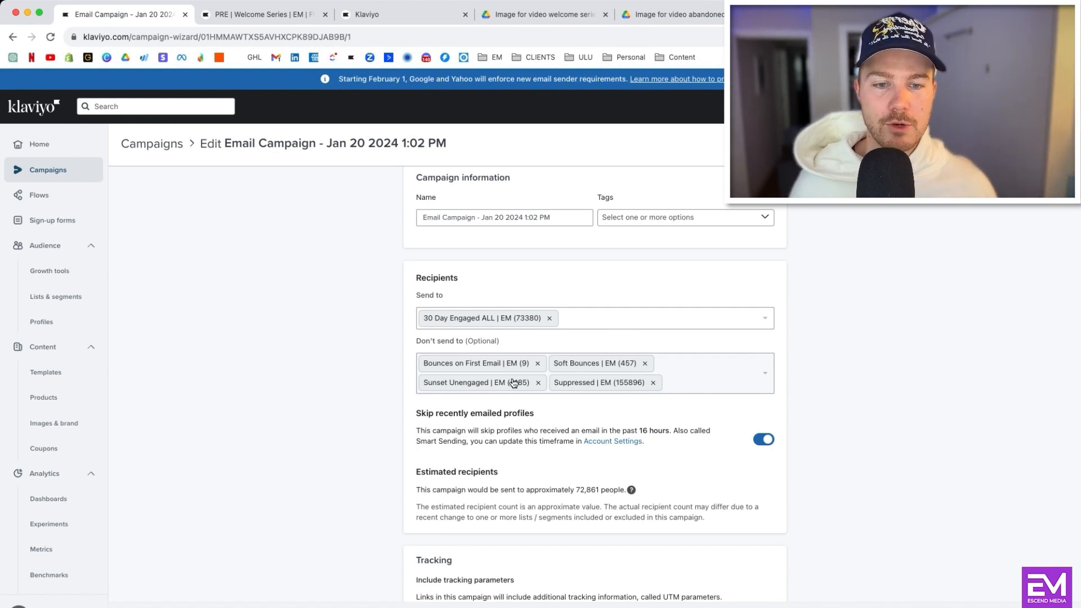
Step: Add the "Iron Buyers - 25 days" segment to the campaign's excluded recipients
left_click(729, 379)
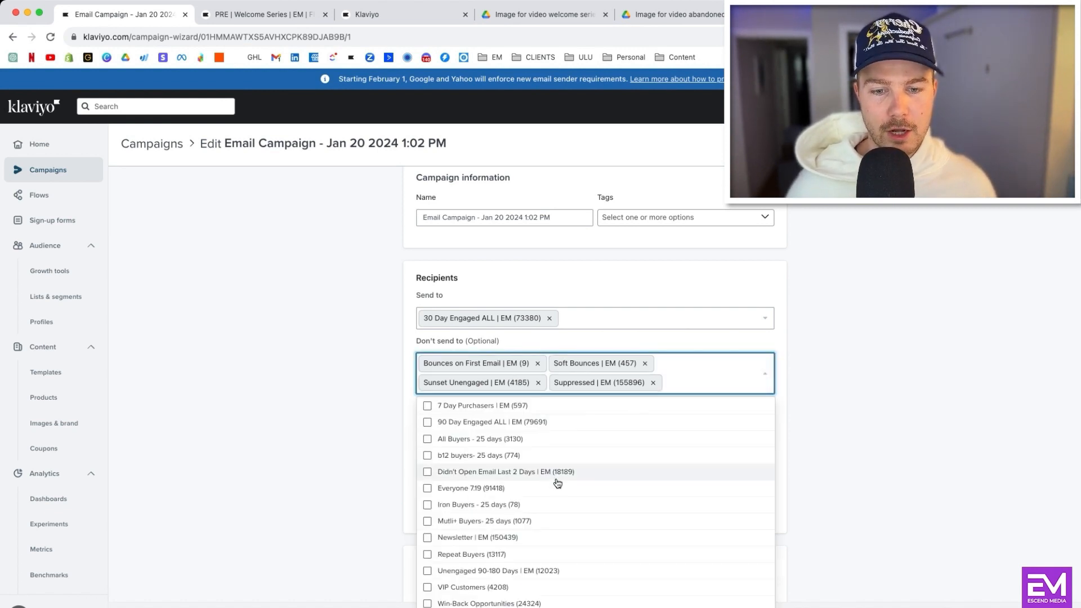
scroll(524, 478, "down", 1)
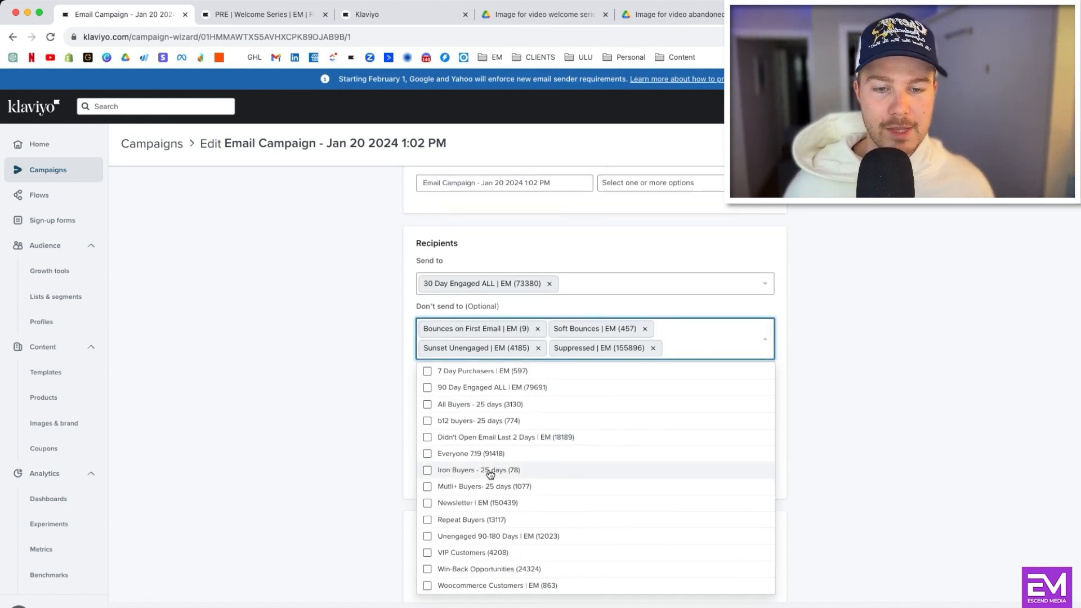
left_click(428, 471)
left_click(365, 481)
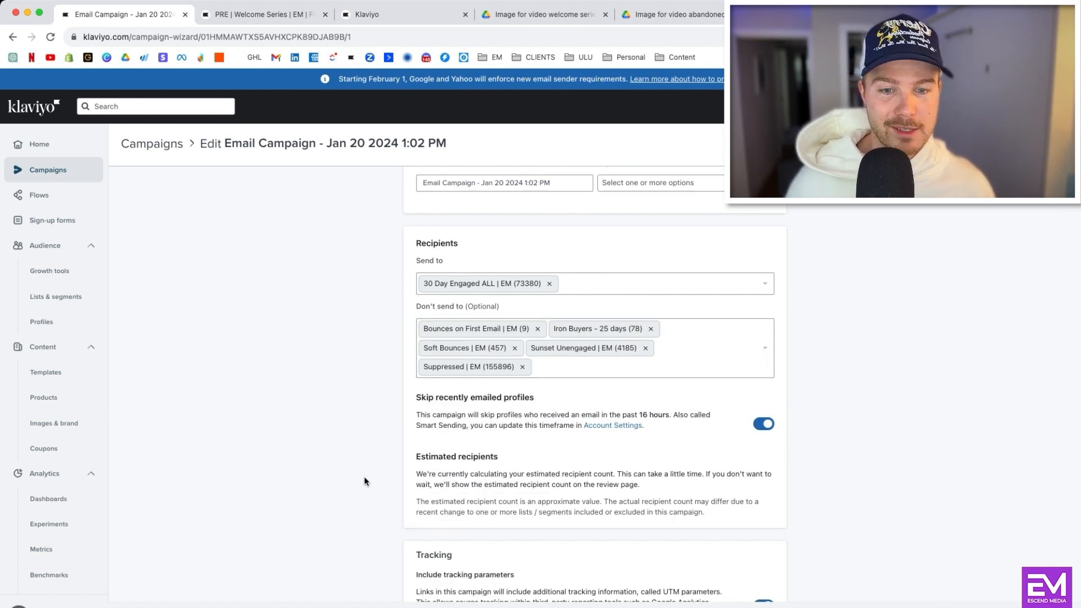
Step: Turn off skipping recently emailed profiles, check the estimated recipients and continue to the campaign content
scroll(365, 481, "down", 3)
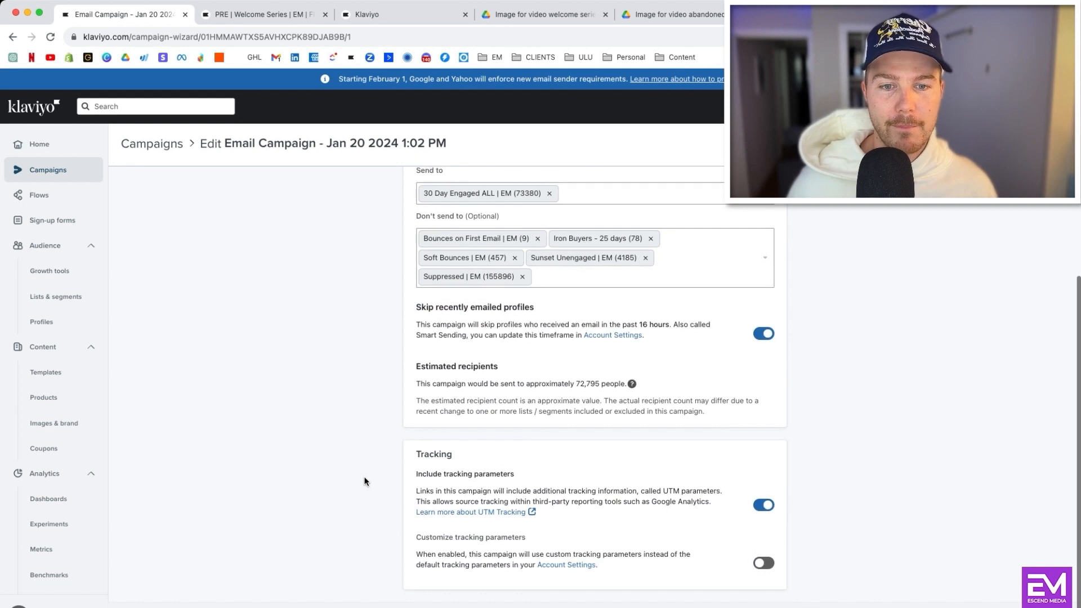
left_click(762, 335)
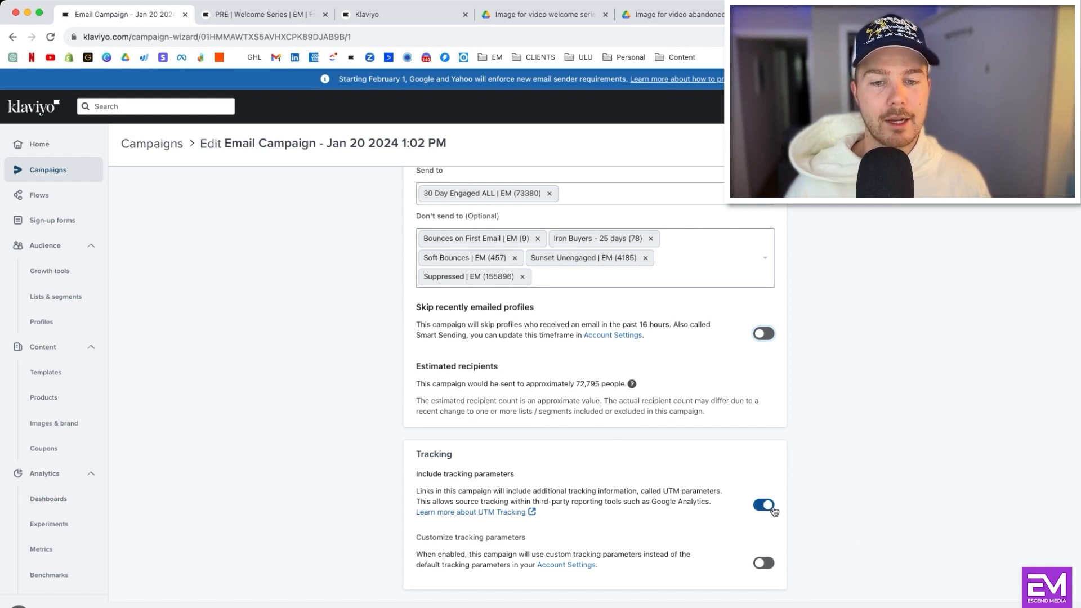
left_click_drag(575, 383, 649, 388)
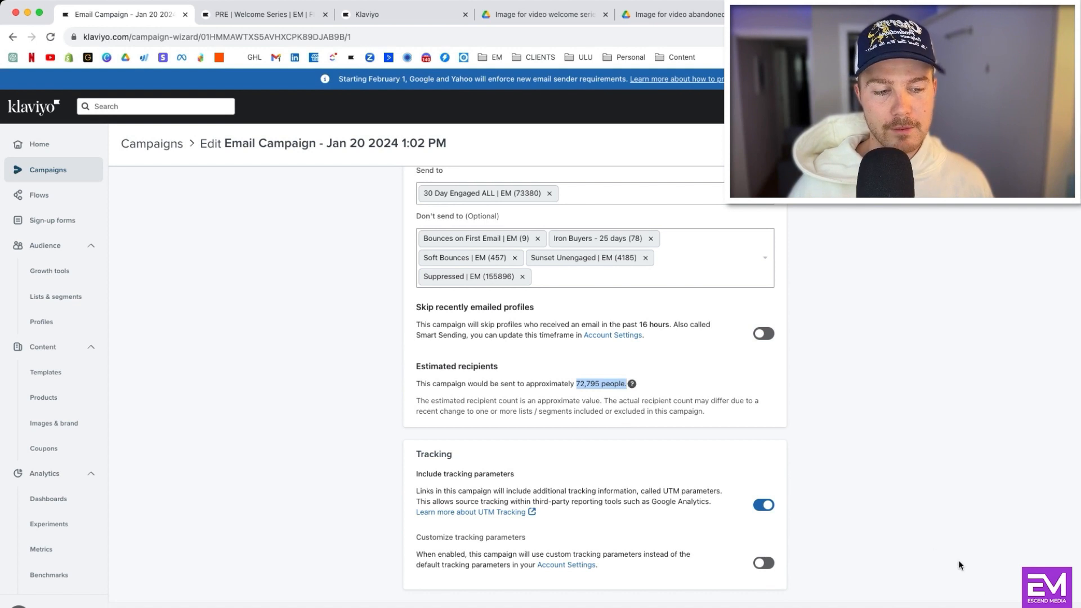
left_click(985, 606)
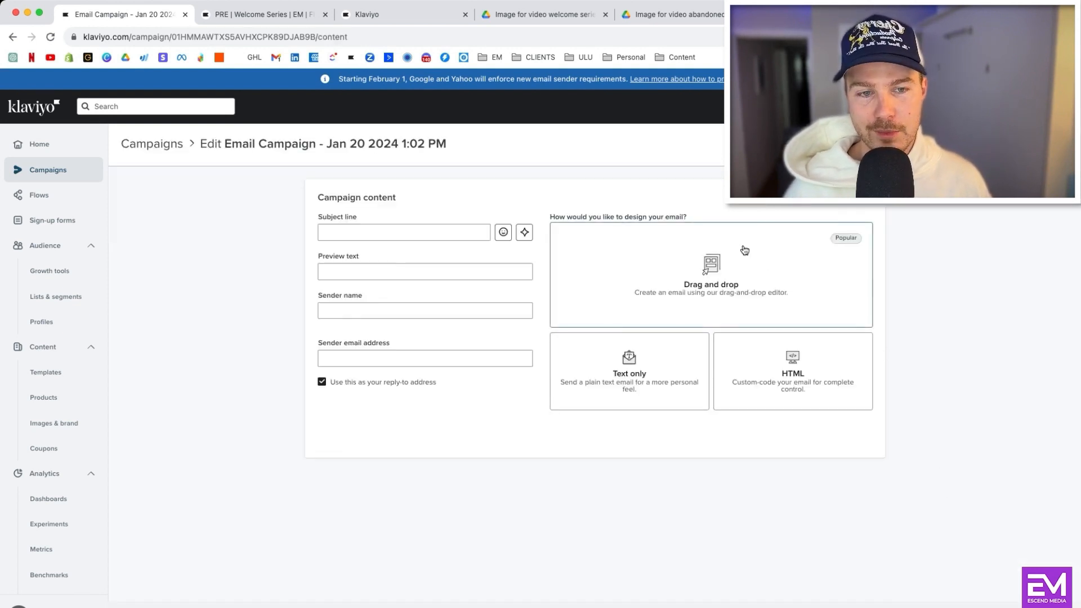
Step: Leave the subject line blank and choose the drag-and-drop editor for designing the campaign email
left_click(415, 234)
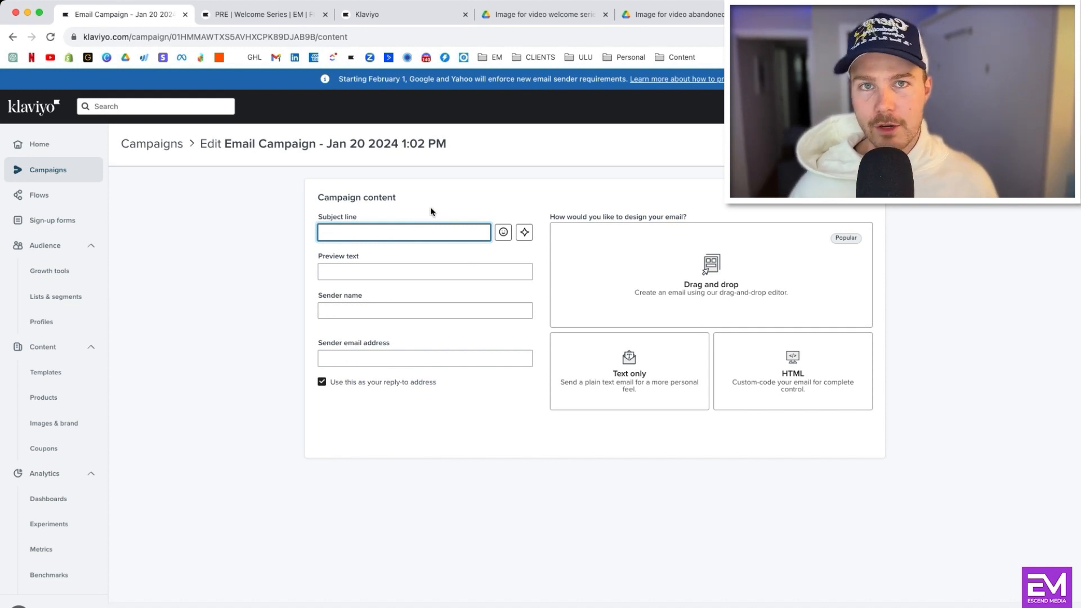
left_click(431, 208)
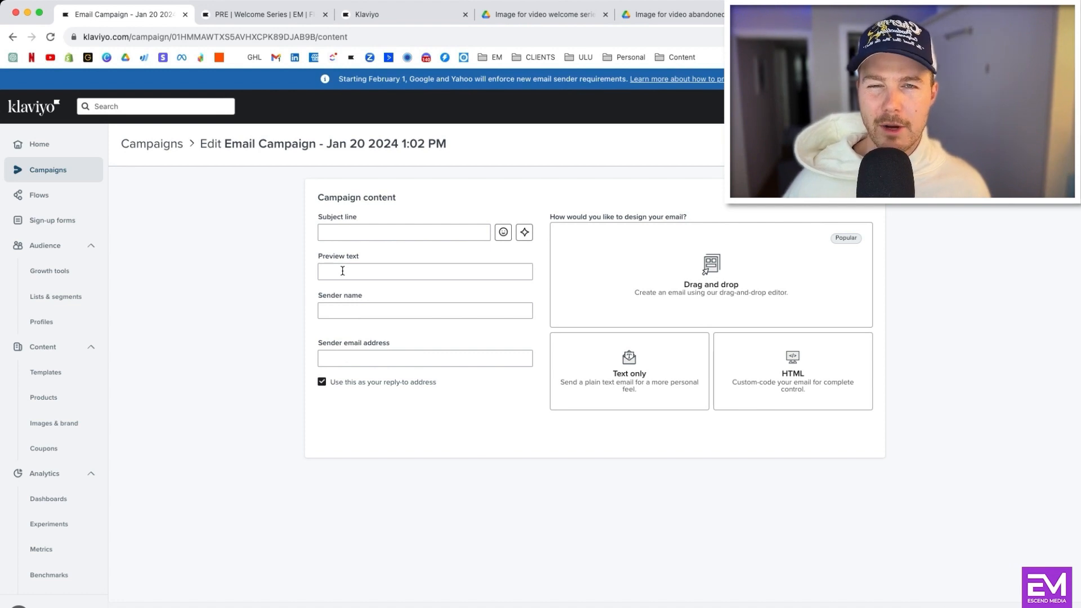
left_click(361, 234)
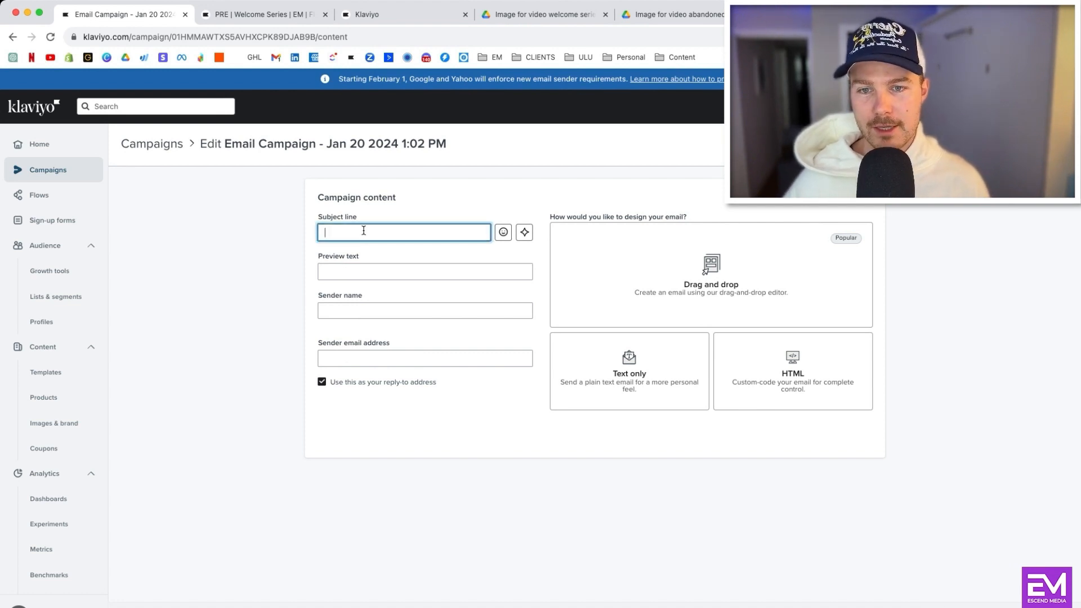
left_click(705, 283)
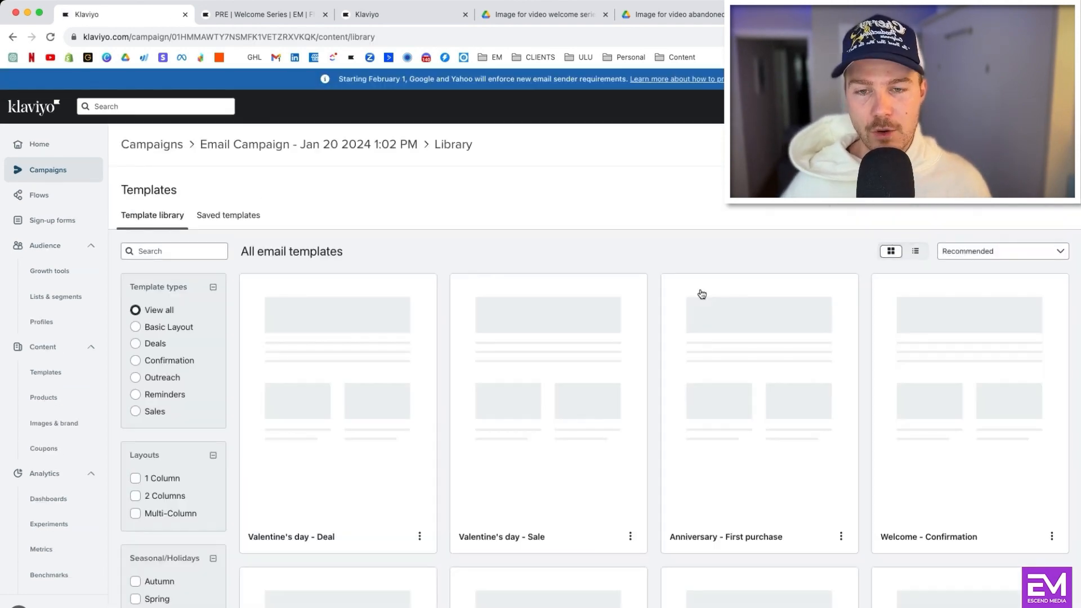
Step: Browse the email template library and use the "Reminder - Almost sold out" template for the campaign
scroll(563, 290, "down", 4)
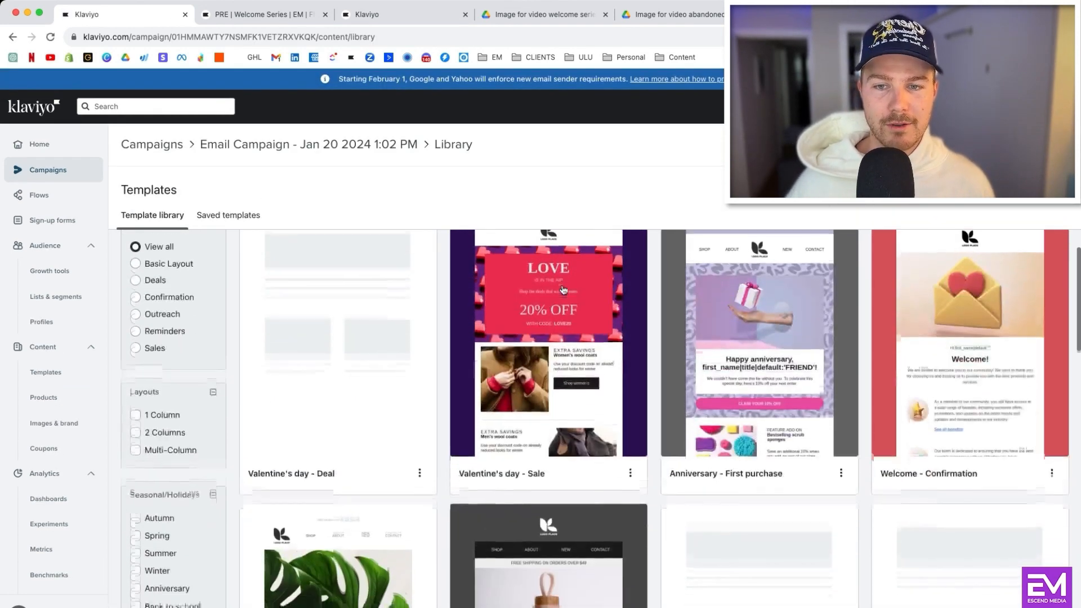
scroll(563, 290, "down", 5)
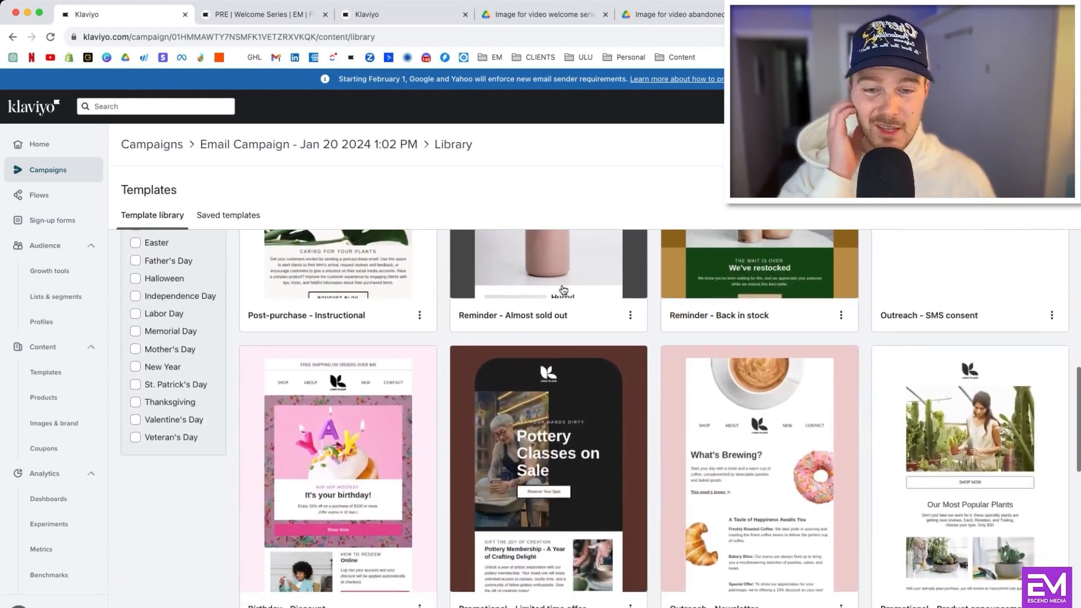
scroll(563, 290, "down", 4)
scroll(563, 290, "down", 2)
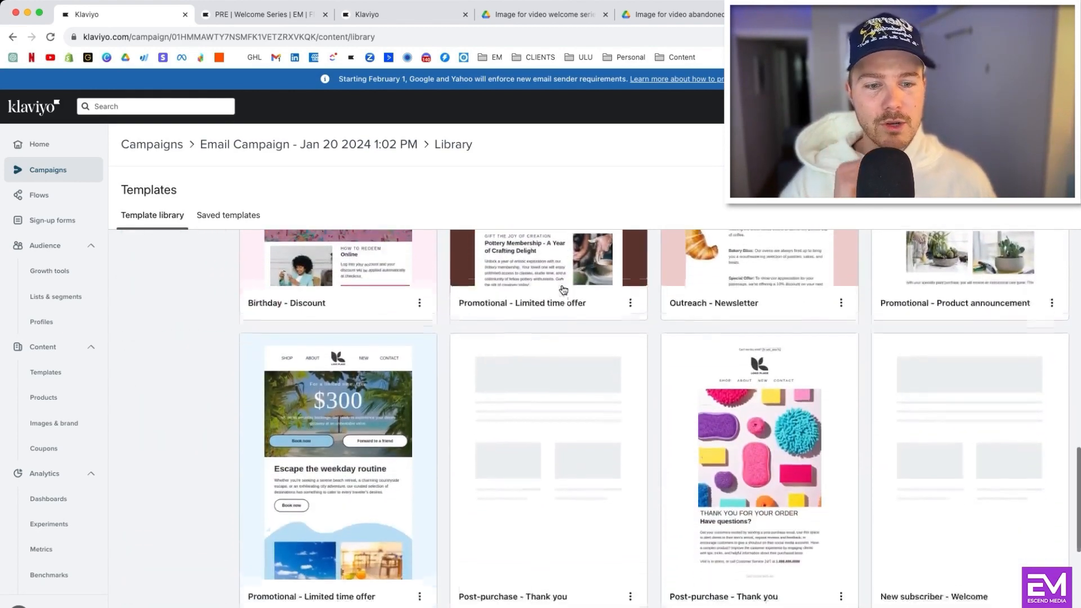
scroll(563, 290, "up", 10)
scroll(563, 290, "up", 5)
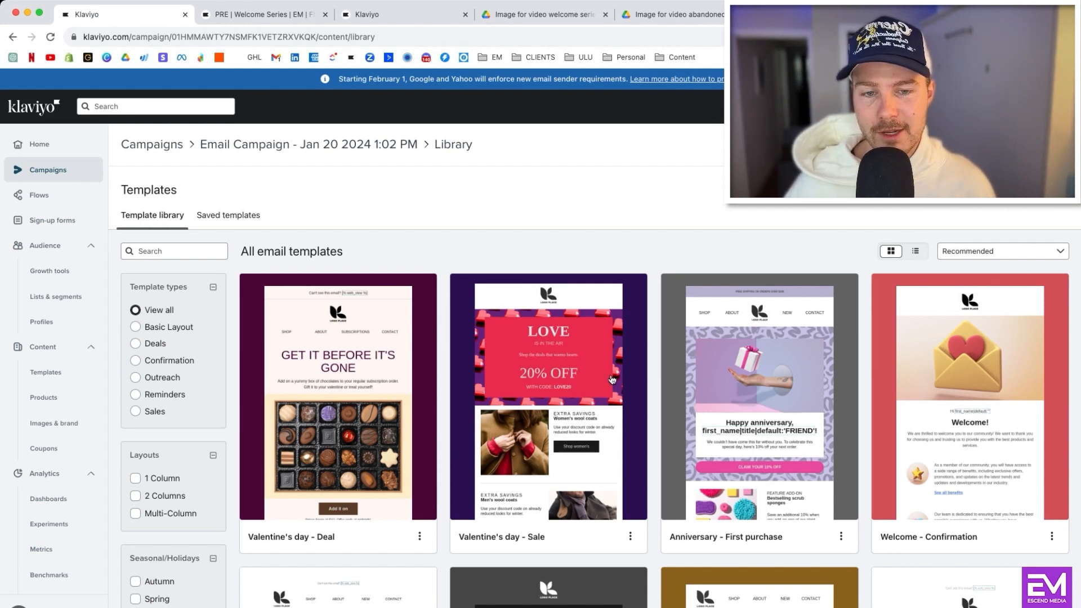
scroll(572, 413, "down", 4)
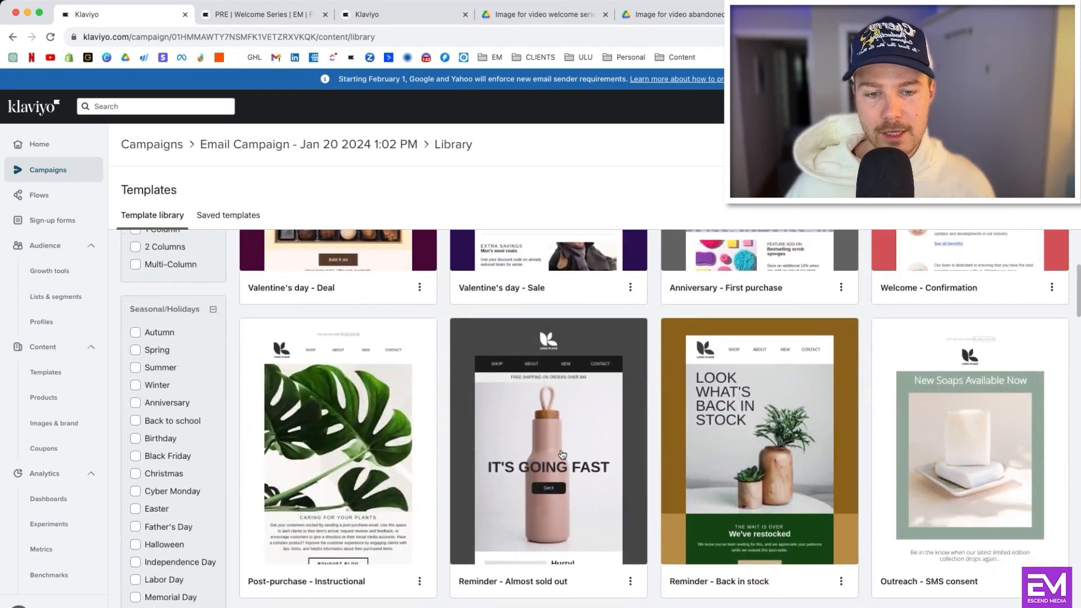
left_click(561, 454)
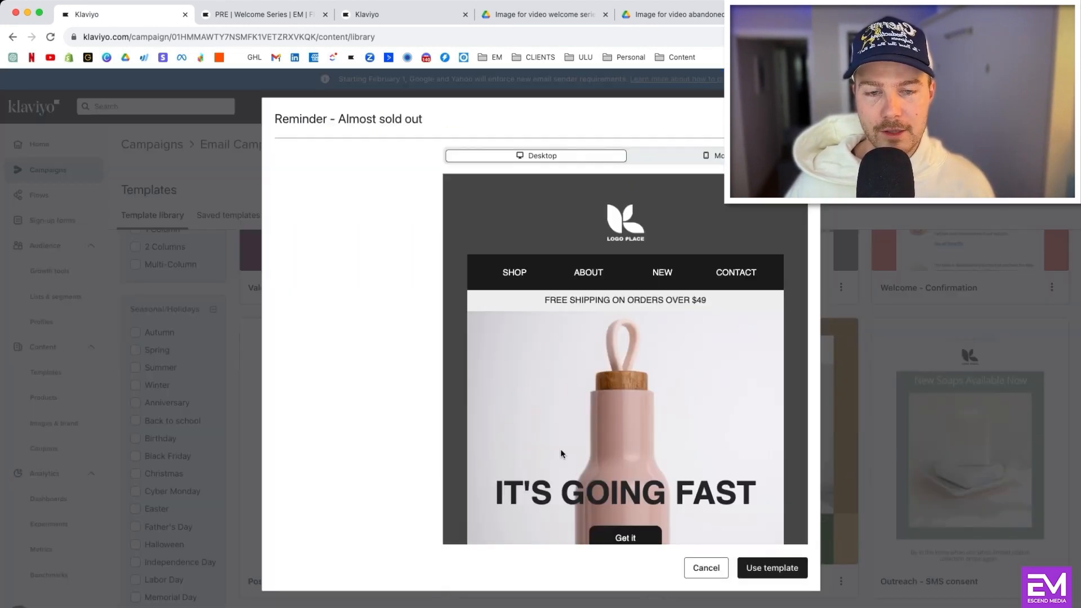
left_click(761, 569)
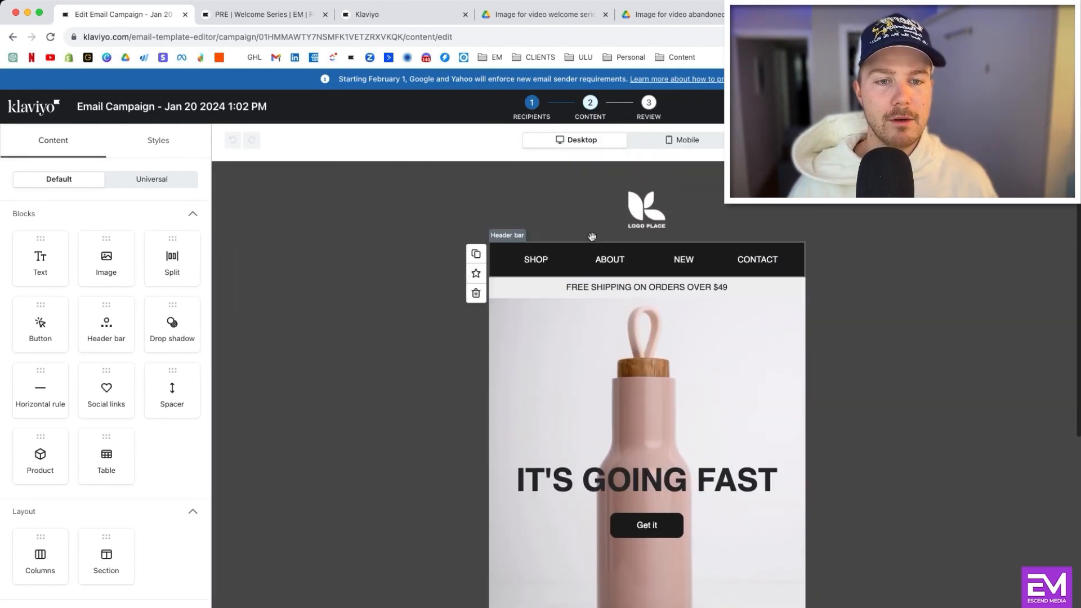
Step: Examine the settings of the template's header bar, bottle image section, "IT'S GOING FAST" headline and "Get it" button
left_click(582, 202)
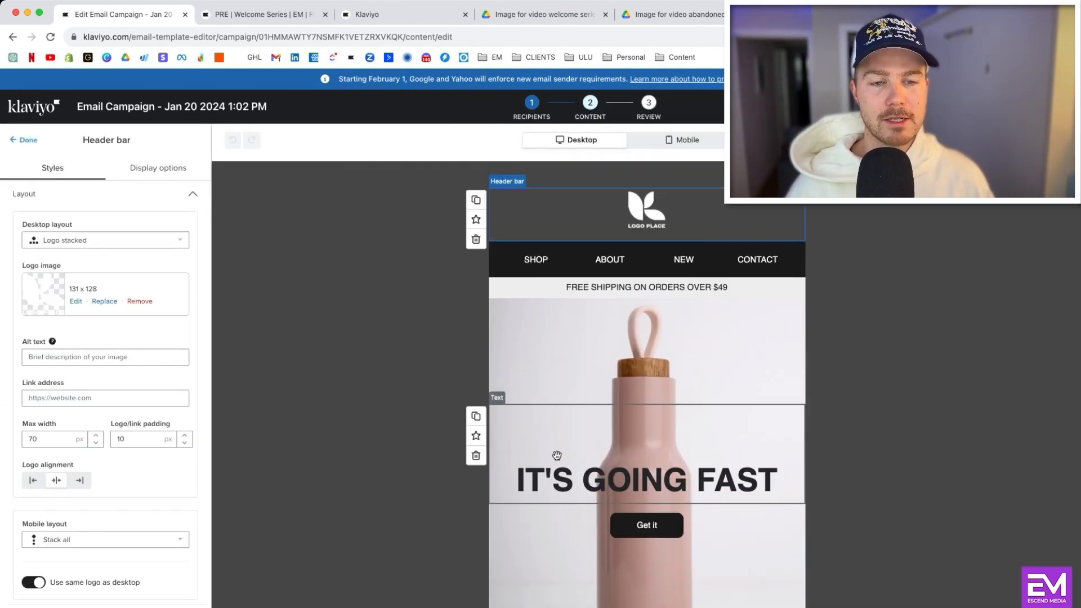
scroll(663, 514, "down", 3)
scroll(664, 515, "down", 5)
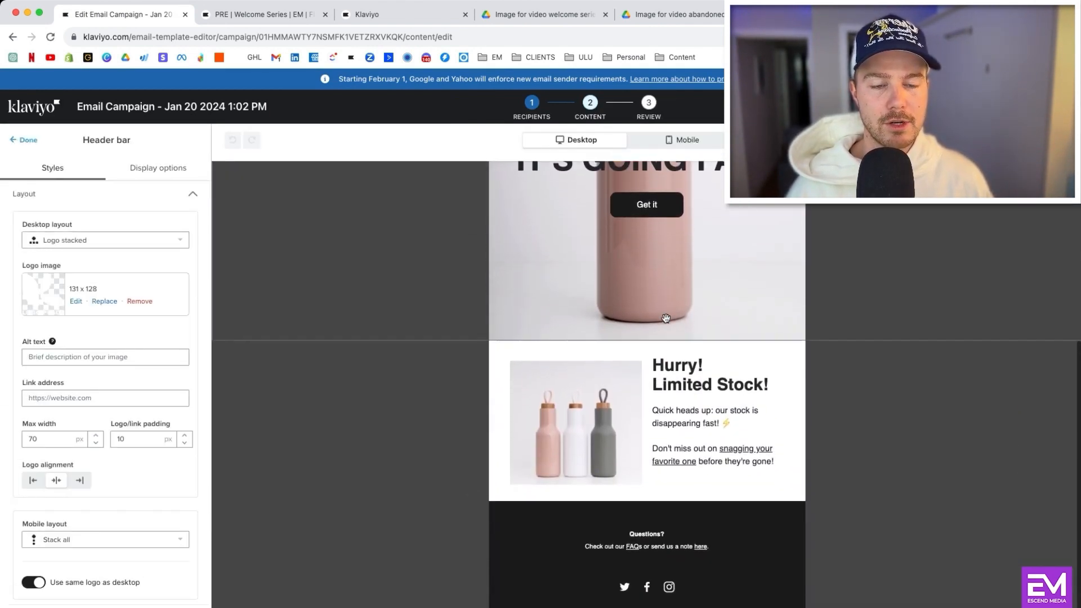
left_click(832, 278)
scroll(695, 292, "up", 4)
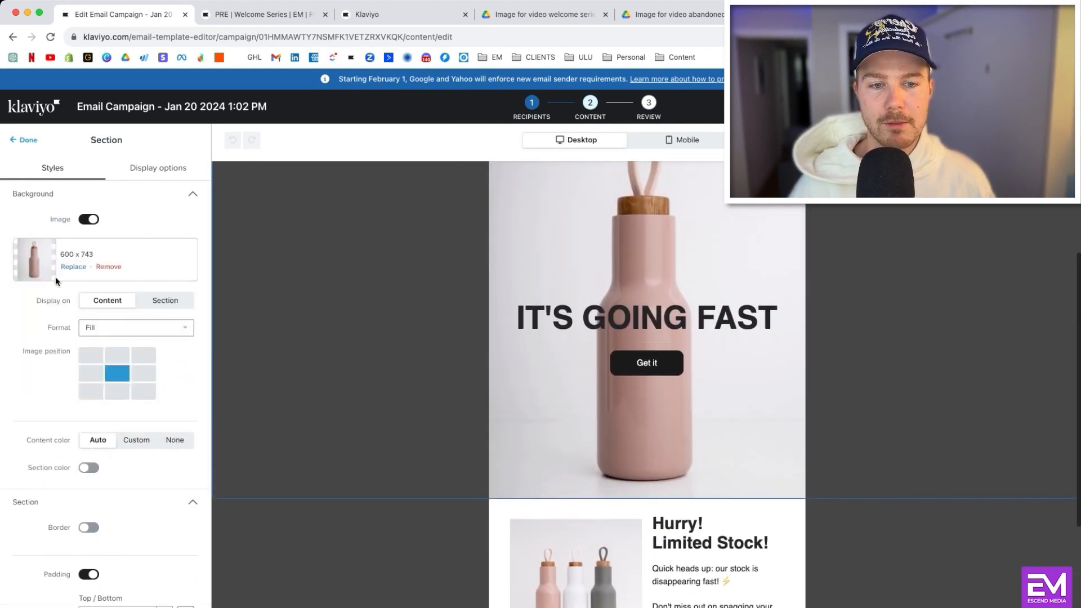
scroll(599, 373, "up", 1)
left_click(599, 373)
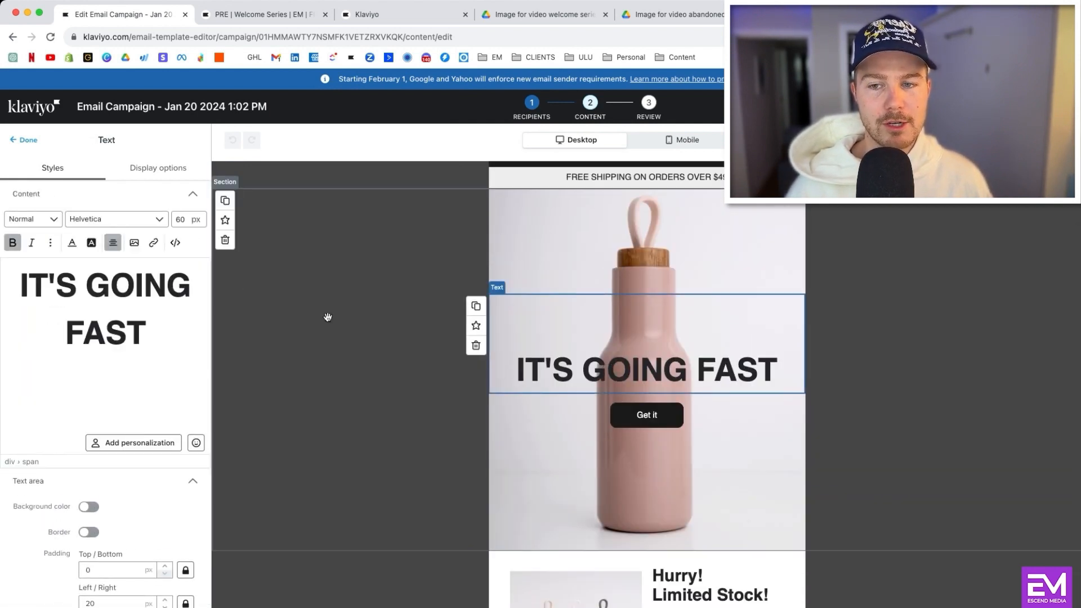
left_click(709, 421)
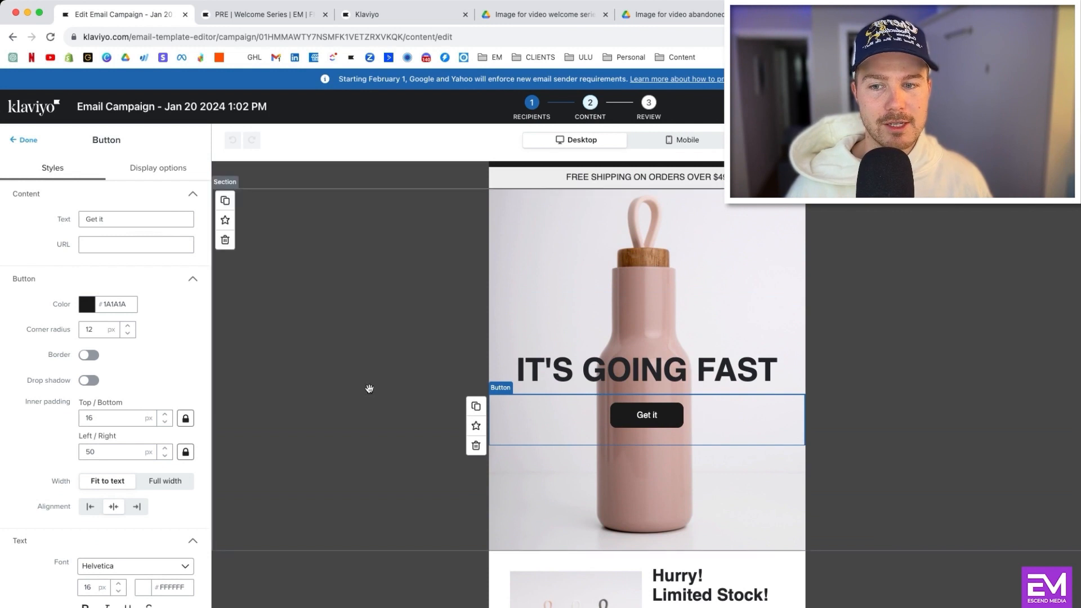
left_click(113, 244)
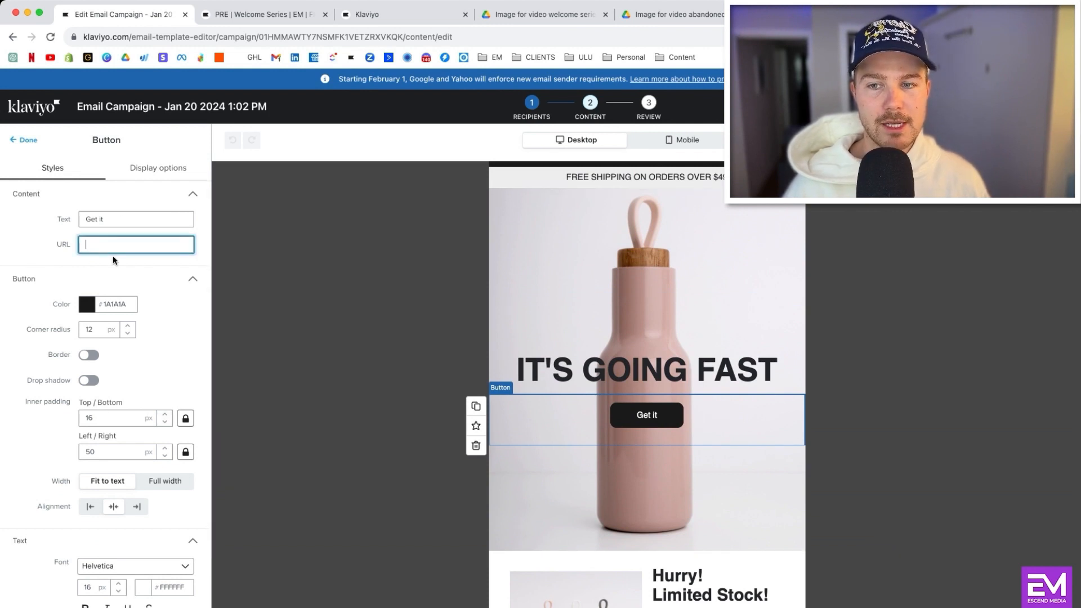
Step: Look over the template's full layout, from the logo and hero image through the limited-stock block to the footer
scroll(687, 451, "down", 5)
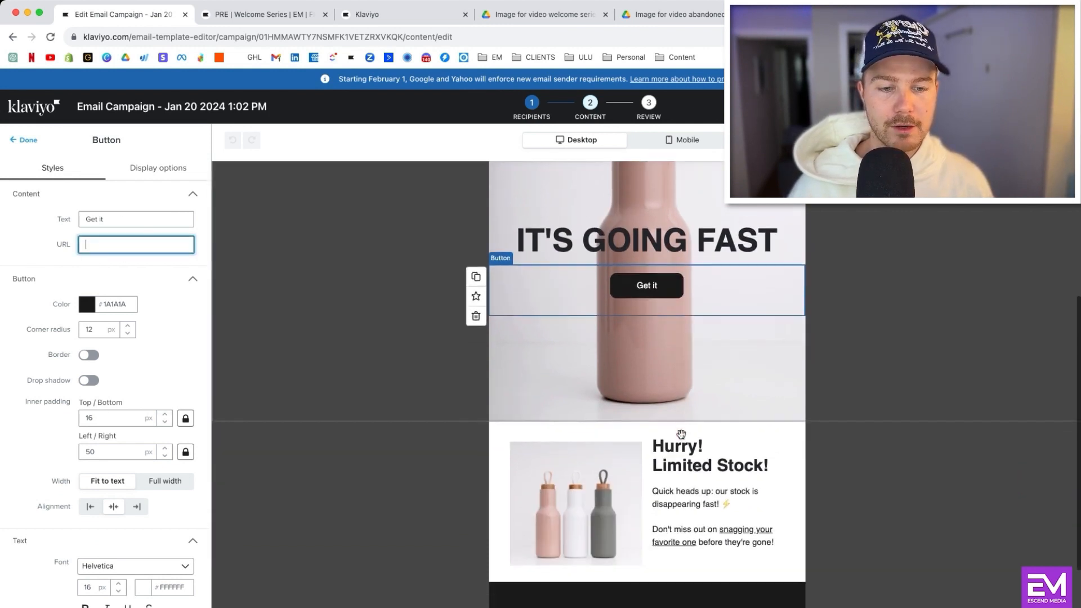
scroll(709, 525, "up", 8)
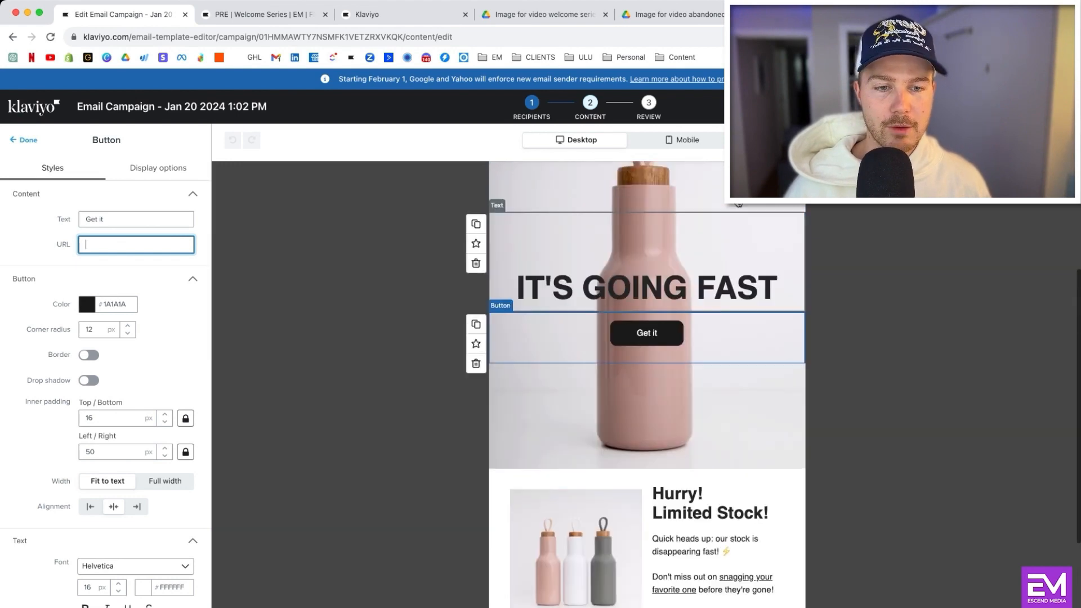
scroll(715, 313, "down", 8)
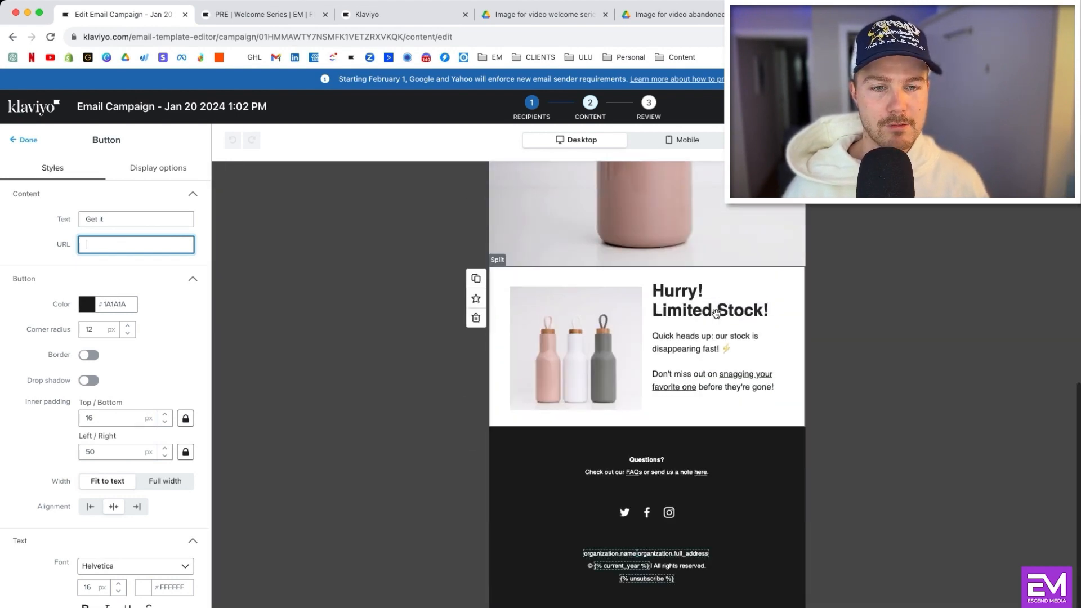
scroll(716, 313, "up", 8)
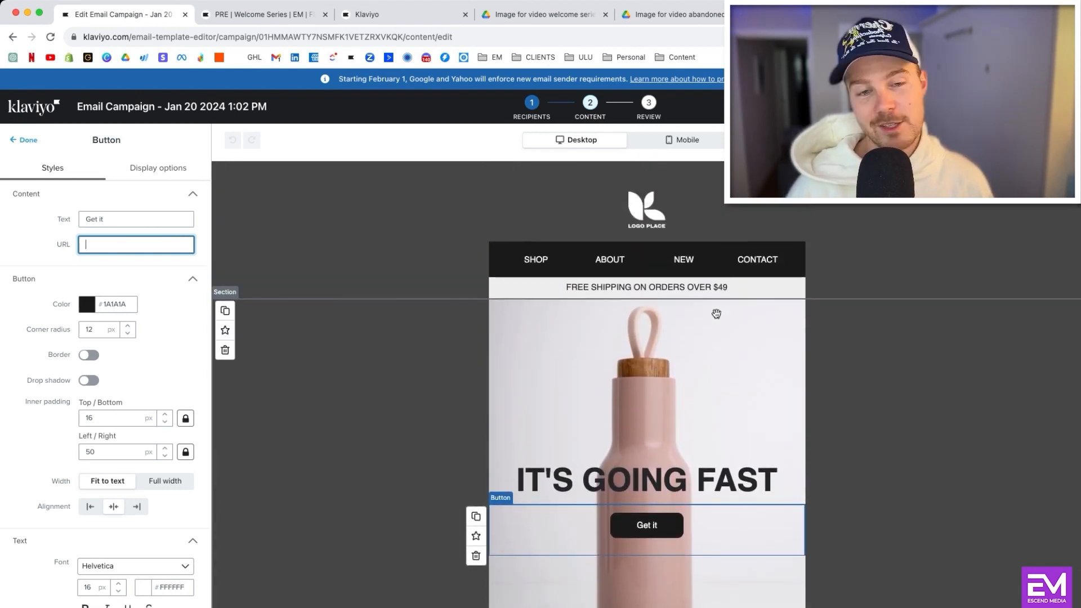
scroll(707, 473, "down", 5)
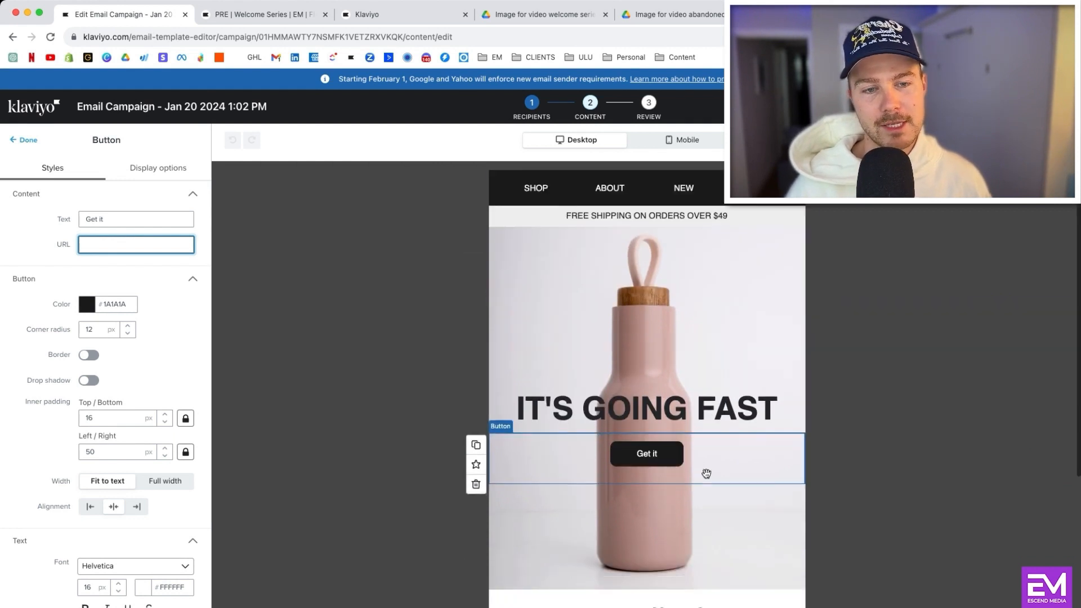
scroll(706, 474, "down", 3)
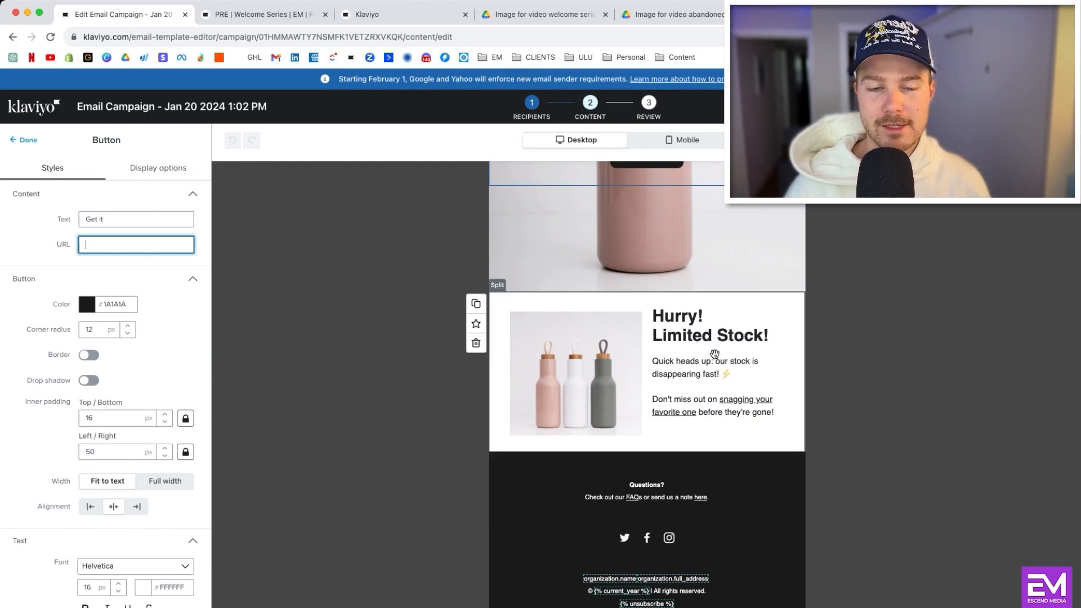
scroll(704, 377, "up", 8)
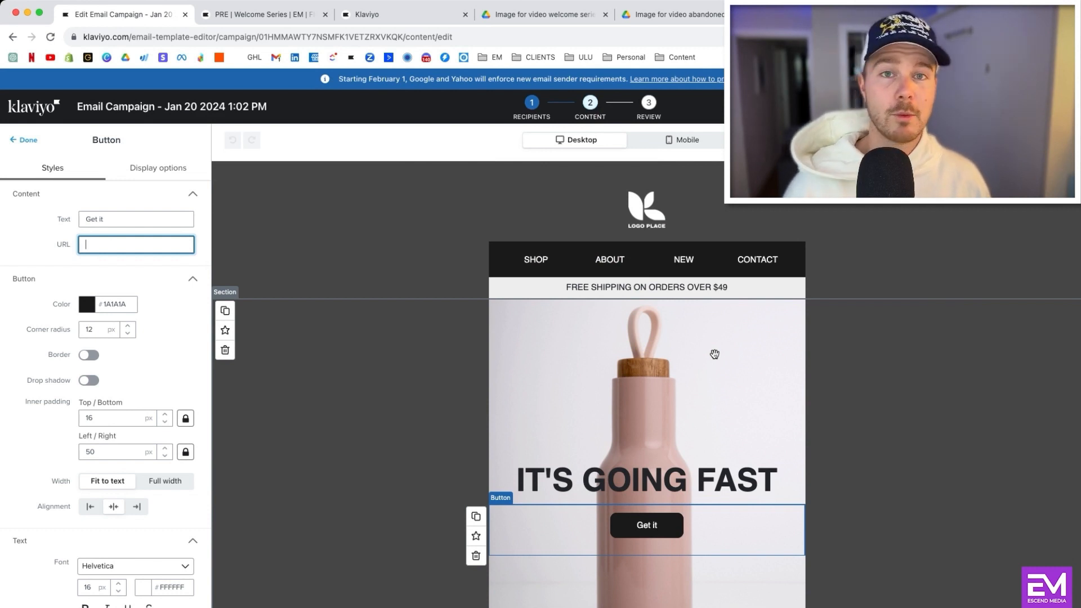
scroll(715, 354, "down", 6)
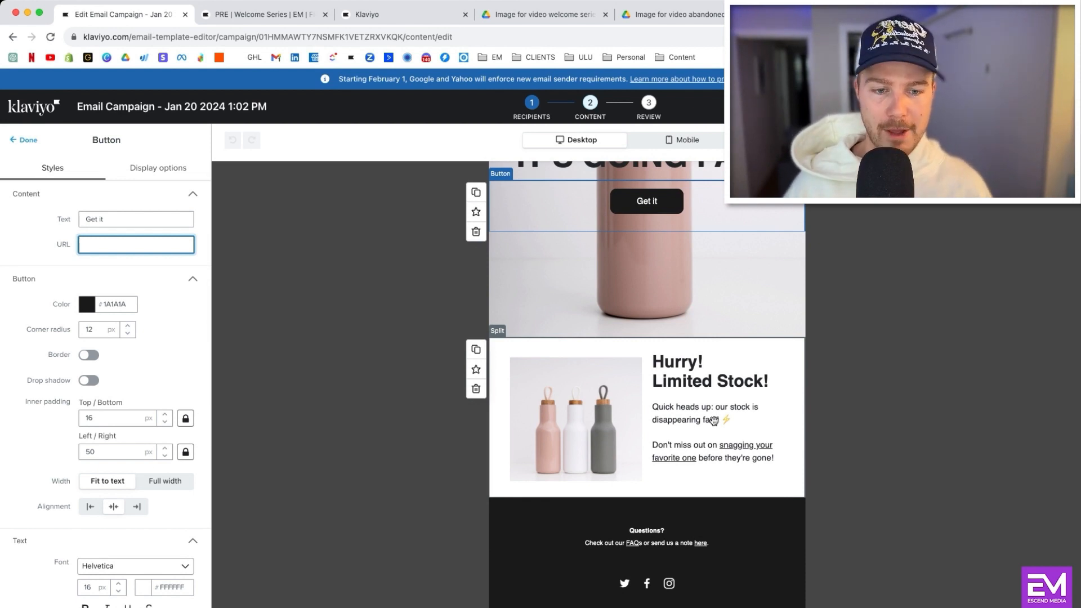
Step: Inspect the settings of the "Hurry! Limited Stock!" split block, the headline text and the hero section's background image
left_click(714, 421)
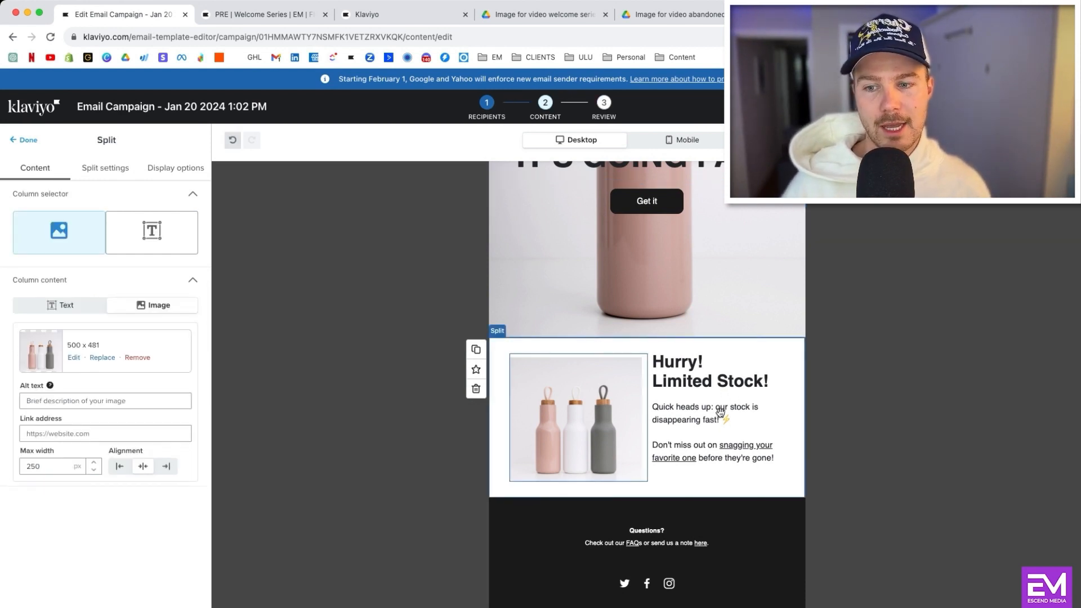
scroll(654, 427, "up", 3)
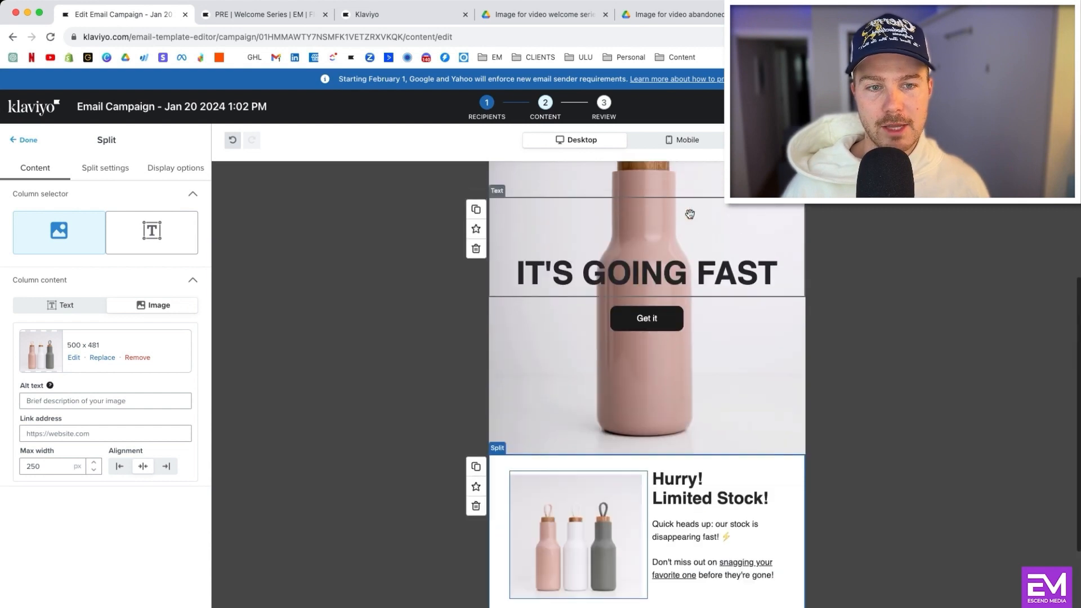
left_click(676, 244)
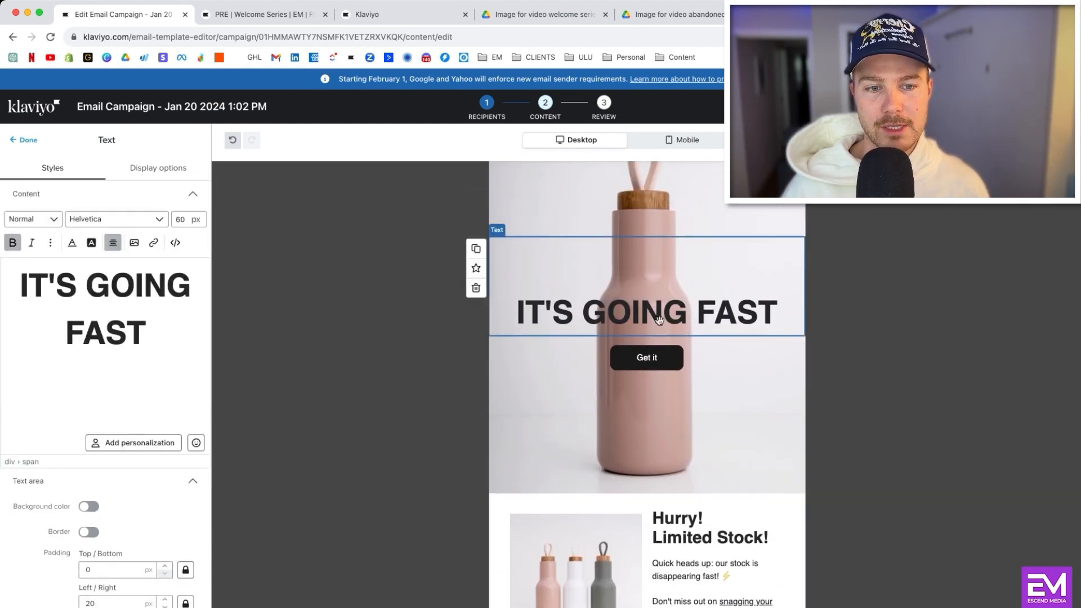
scroll(703, 318, "up", 3)
left_click(659, 344)
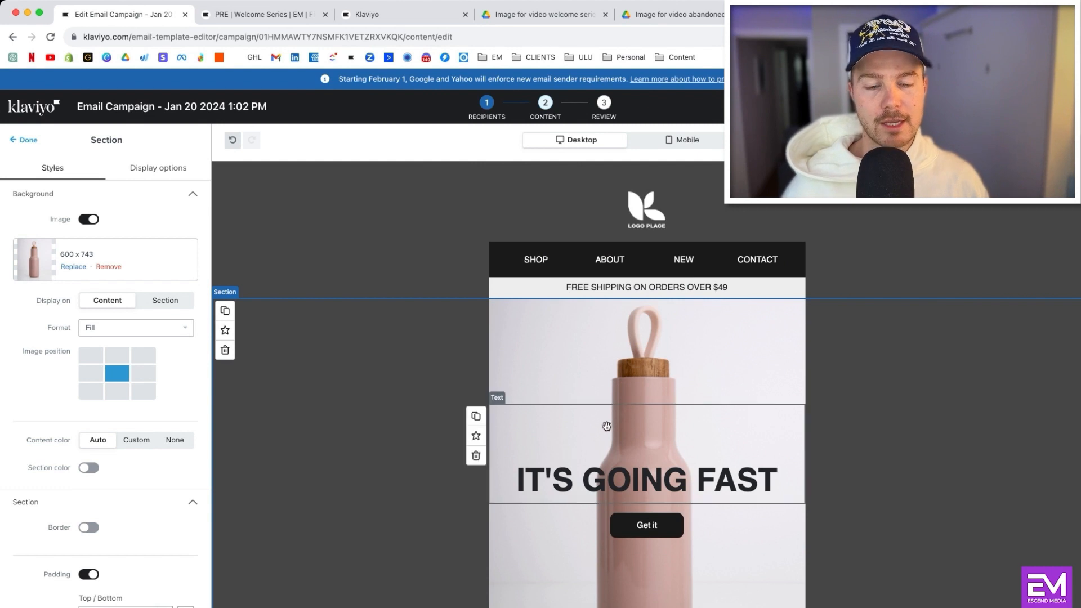
scroll(647, 447, "down", 10)
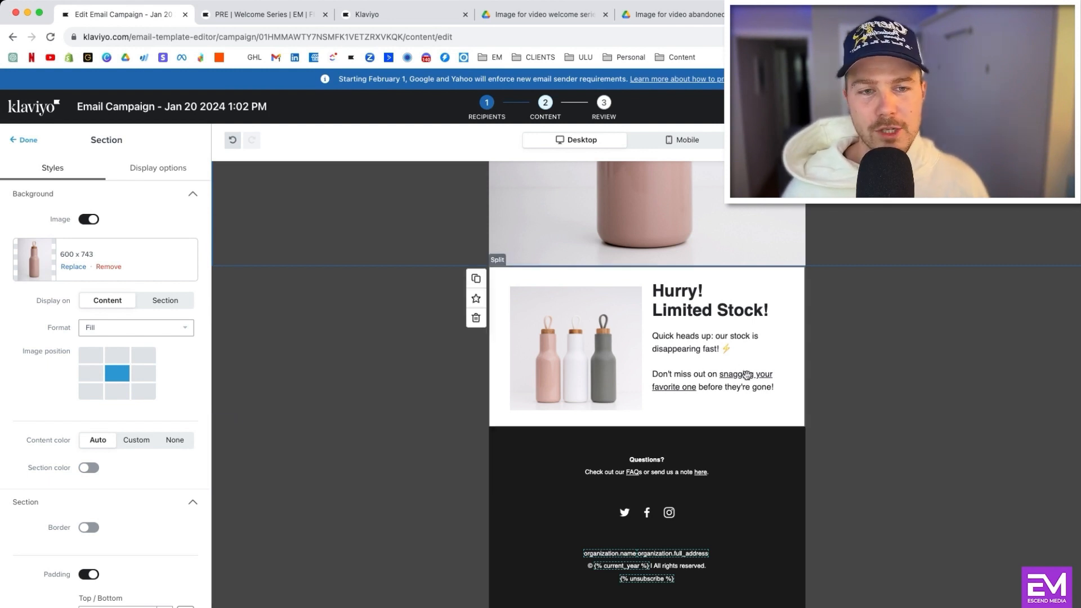
scroll(746, 375, "up", 8)
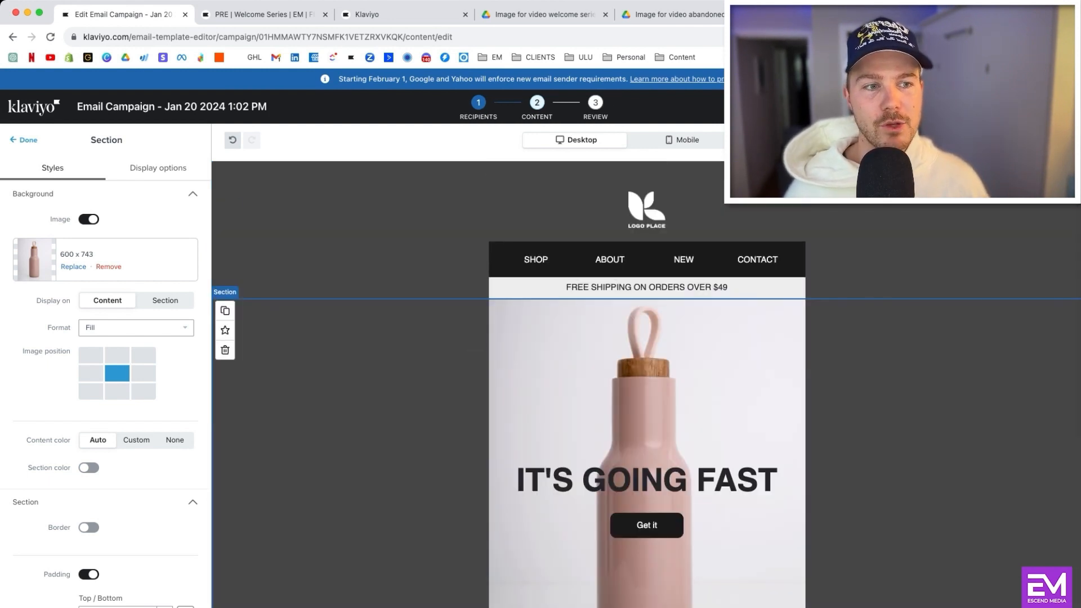
Step: Preview the whole email in desktop view, check the test-send option without sending, and return to the editor
left_click(1032, 140)
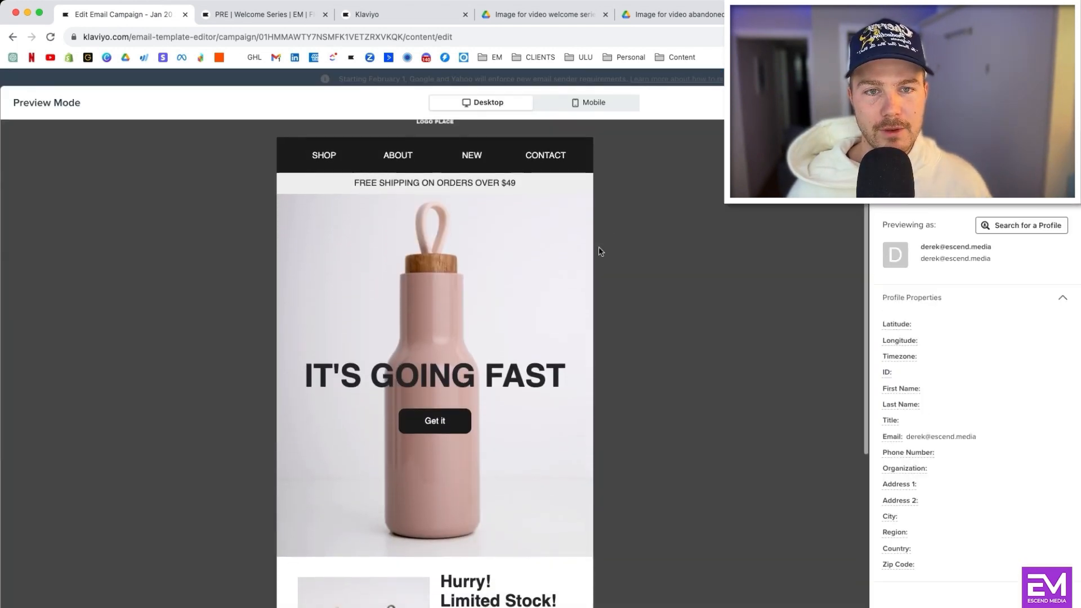
scroll(471, 317, "down", 5)
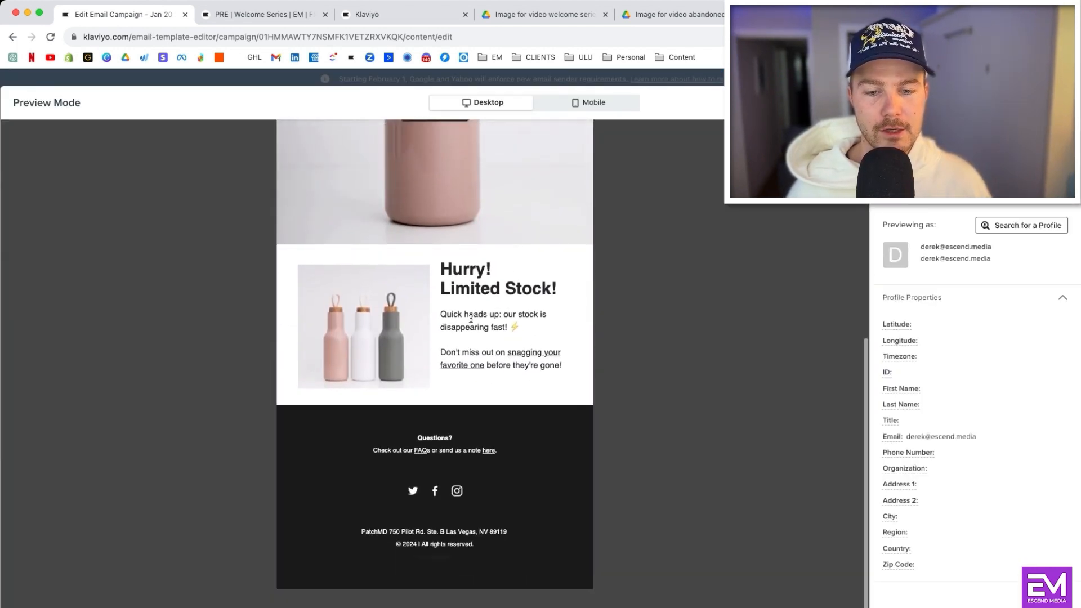
scroll(471, 317, "up", 6)
left_click(904, 103)
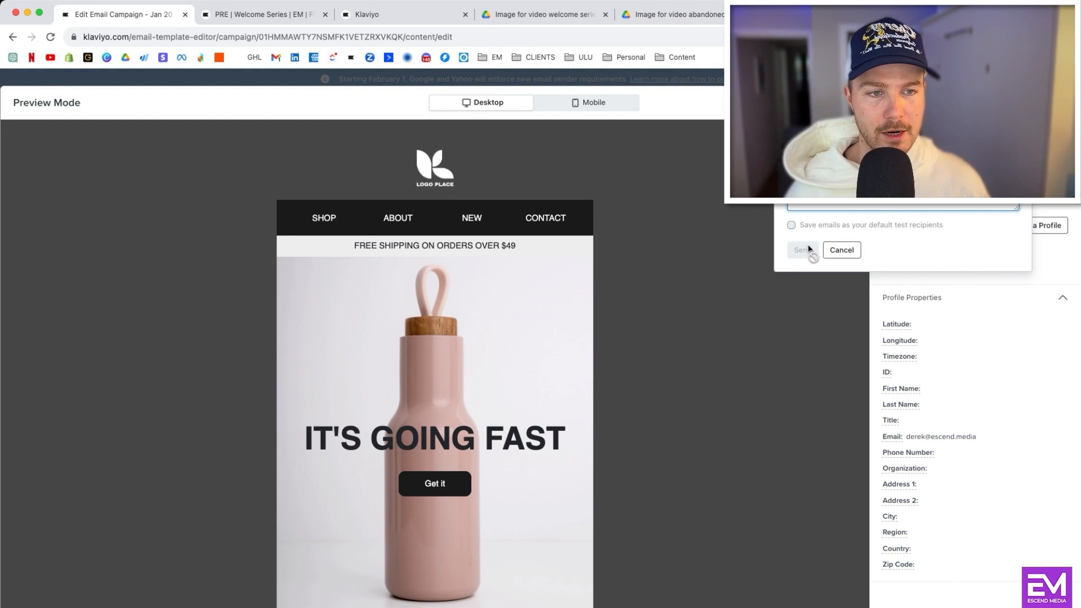
left_click(842, 251)
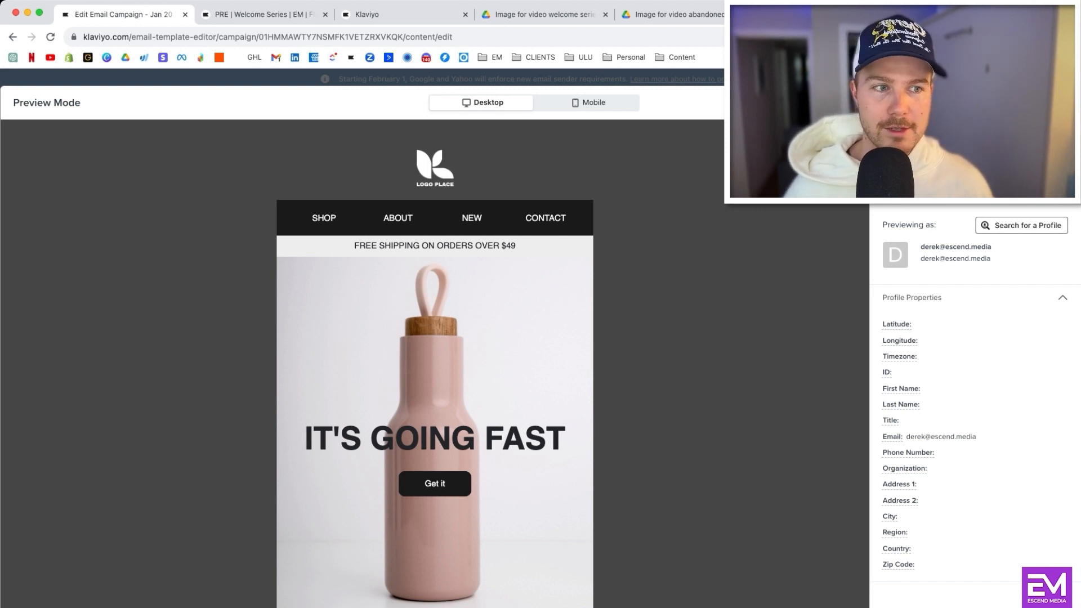
left_click(1054, 103)
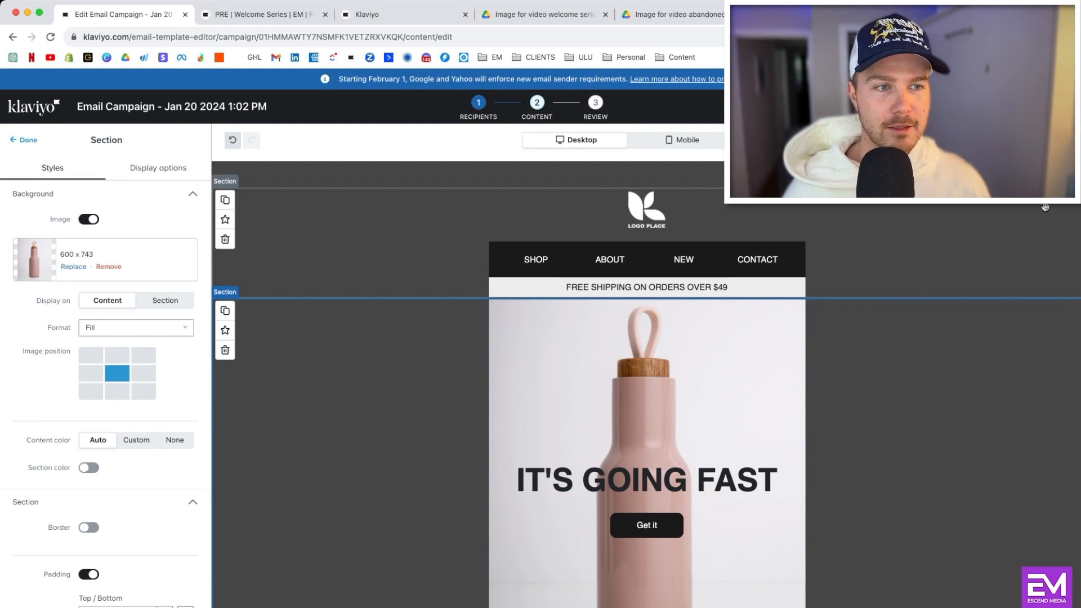
Step: Finish the email design, set the campaign's subject line to "Check this out..." and continue to the review
left_click(1051, 106)
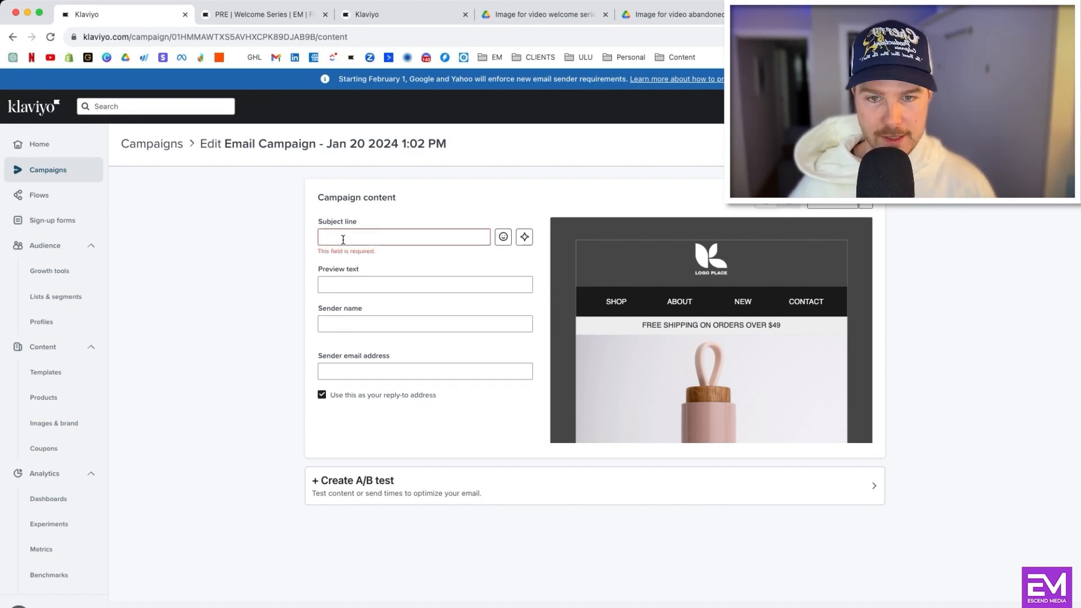
type("Che")
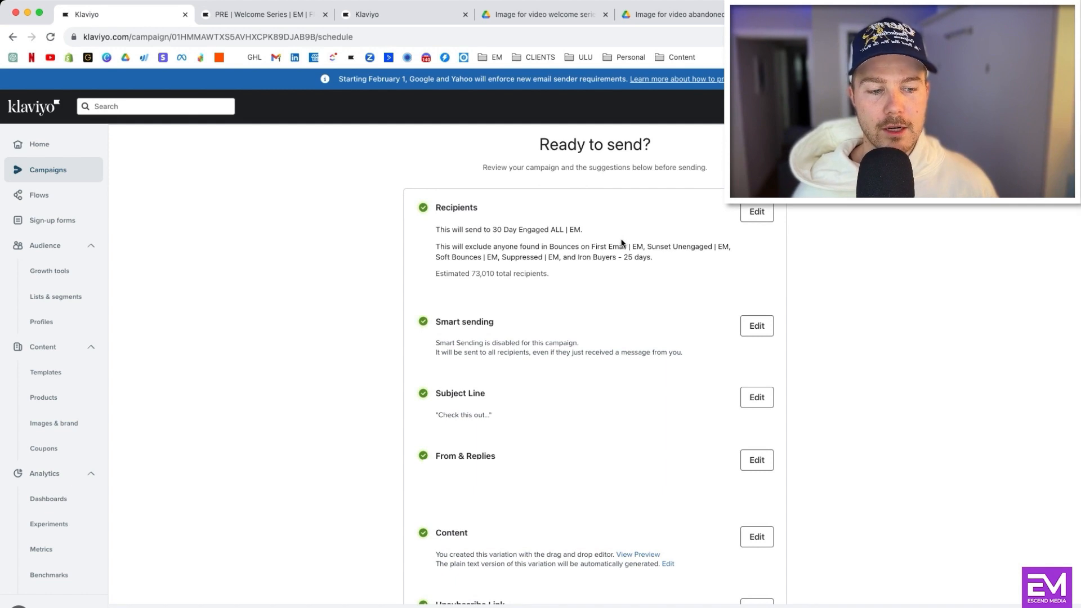
Step: Review the campaign's recipients, smart sending, subject line, content and tracking, and open the schedule-or-send options
scroll(619, 265, "down", 3)
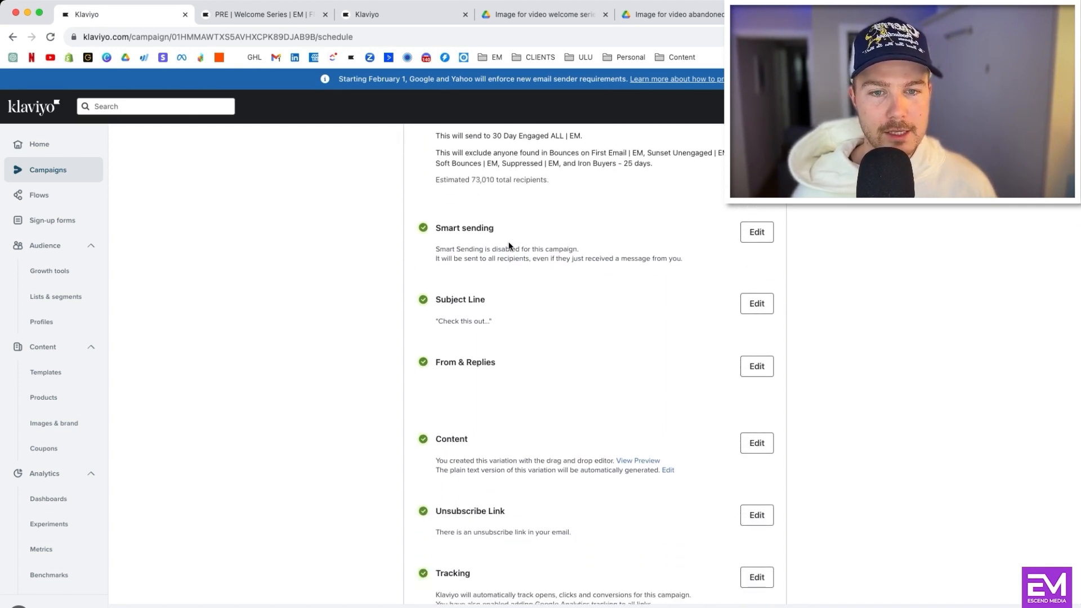
scroll(569, 244, "down", 1)
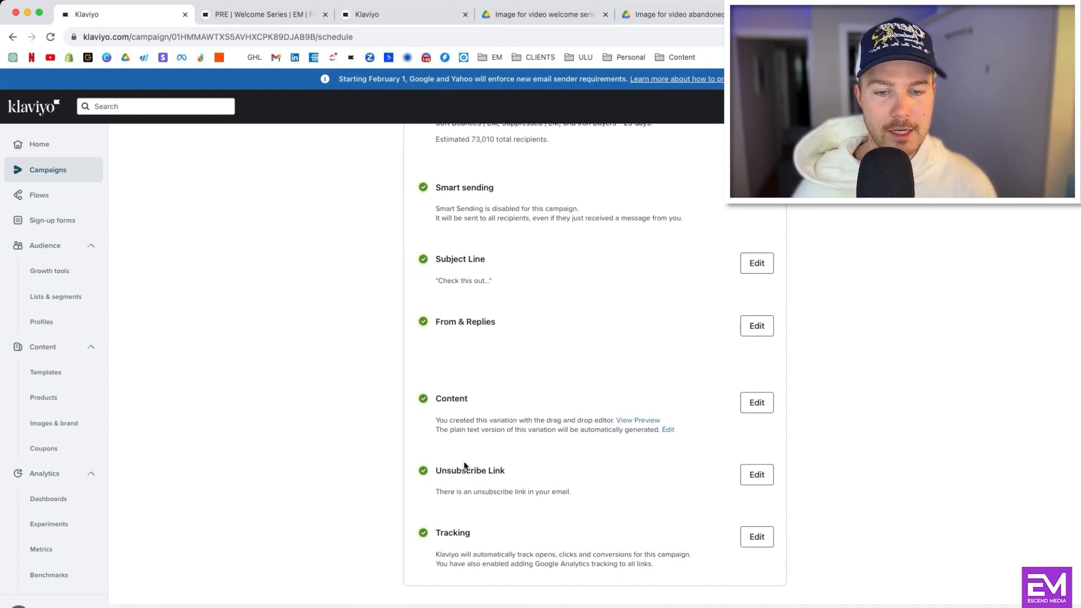
scroll(538, 550, "up", 5)
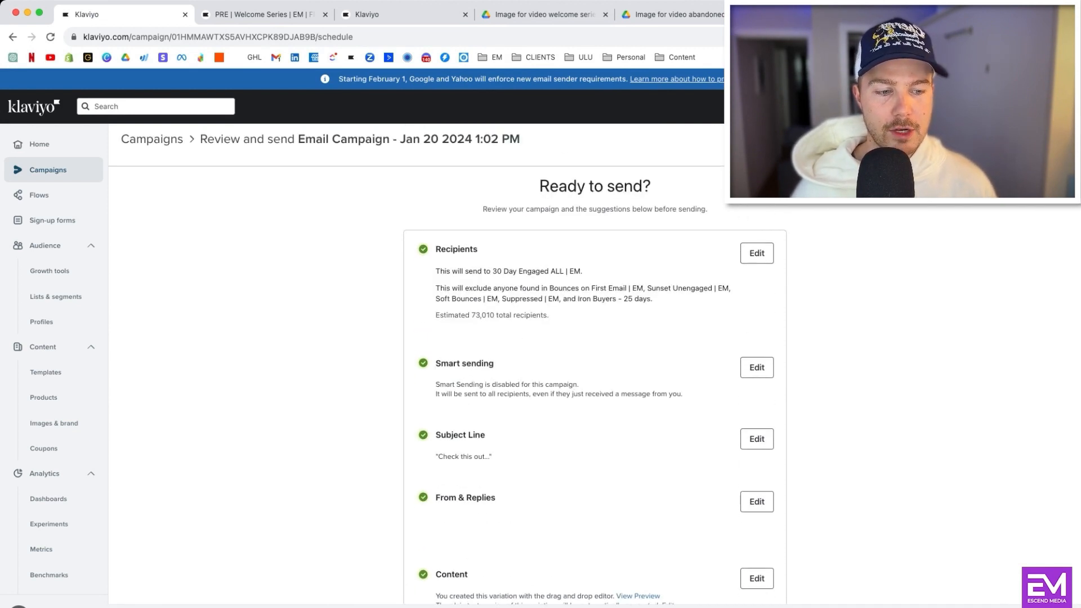
left_click(1018, 605)
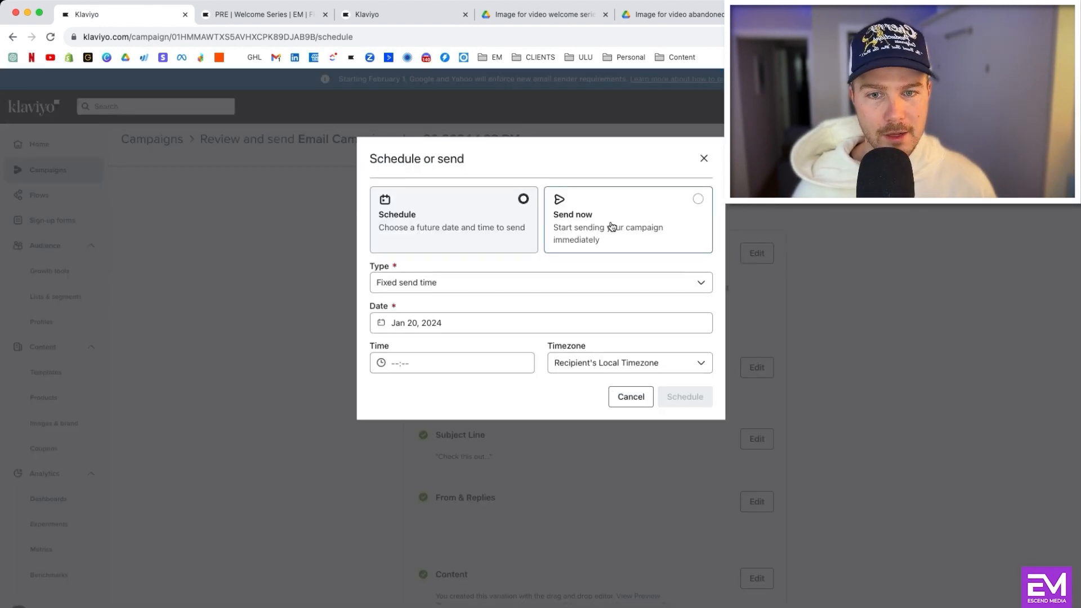
Step: Try the Smart send time schedule type and look at its available send types
left_click(467, 284)
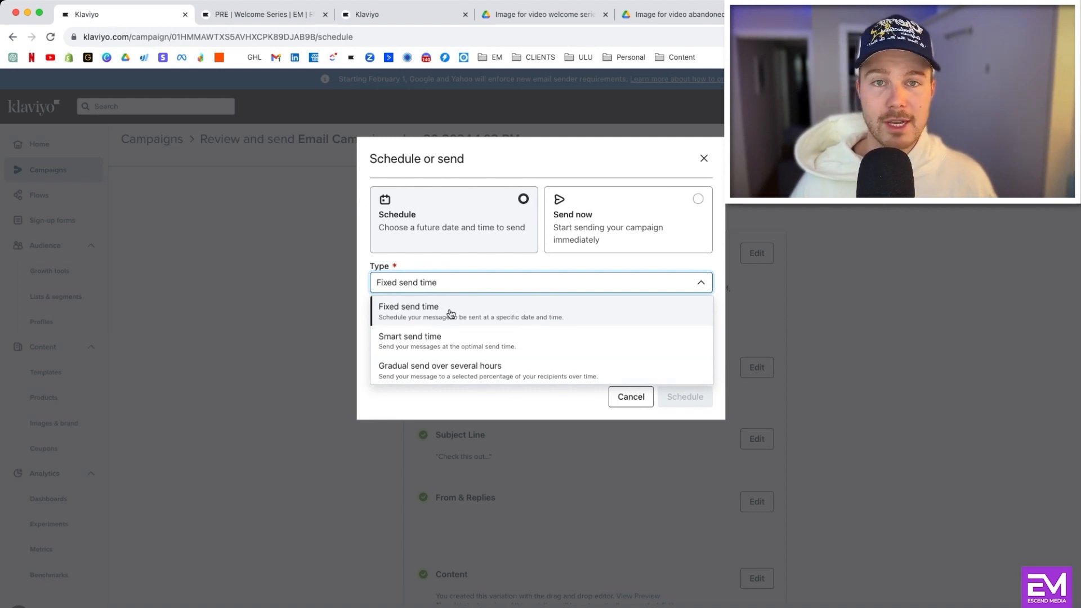
left_click(442, 346)
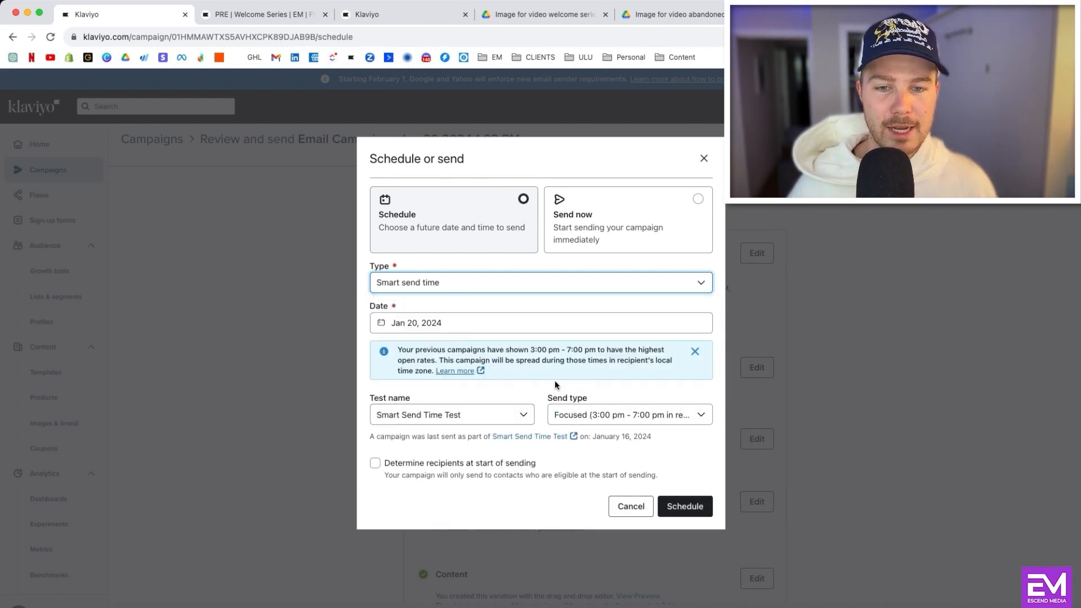
left_click(601, 415)
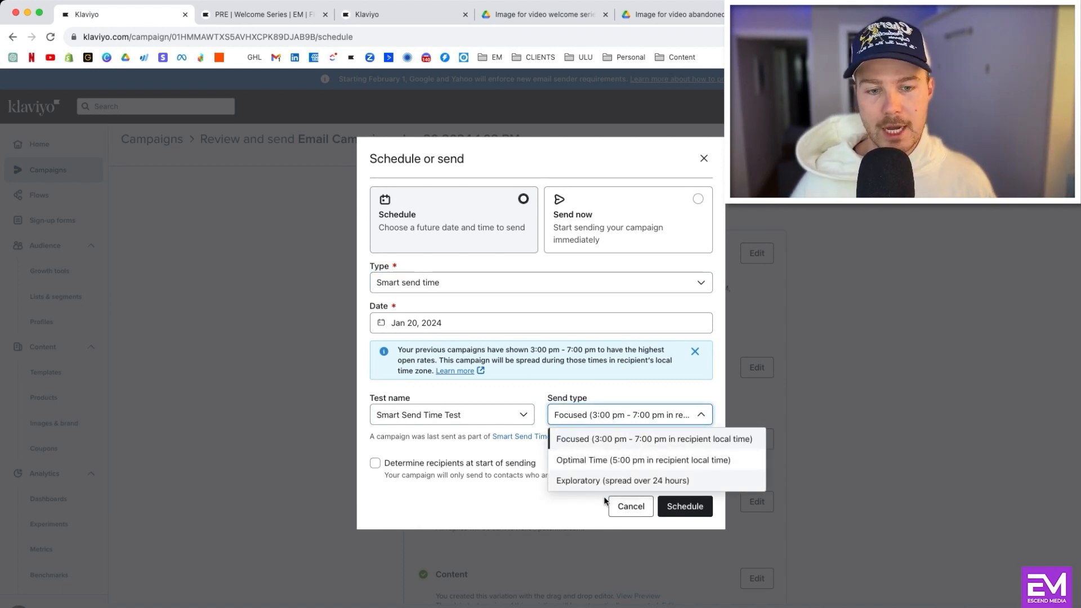
Step: Set the schedule to Gradual send over several hours, starting Jan 21, 2024 at 12:00 AM
left_click(524, 283)
left_click(444, 365)
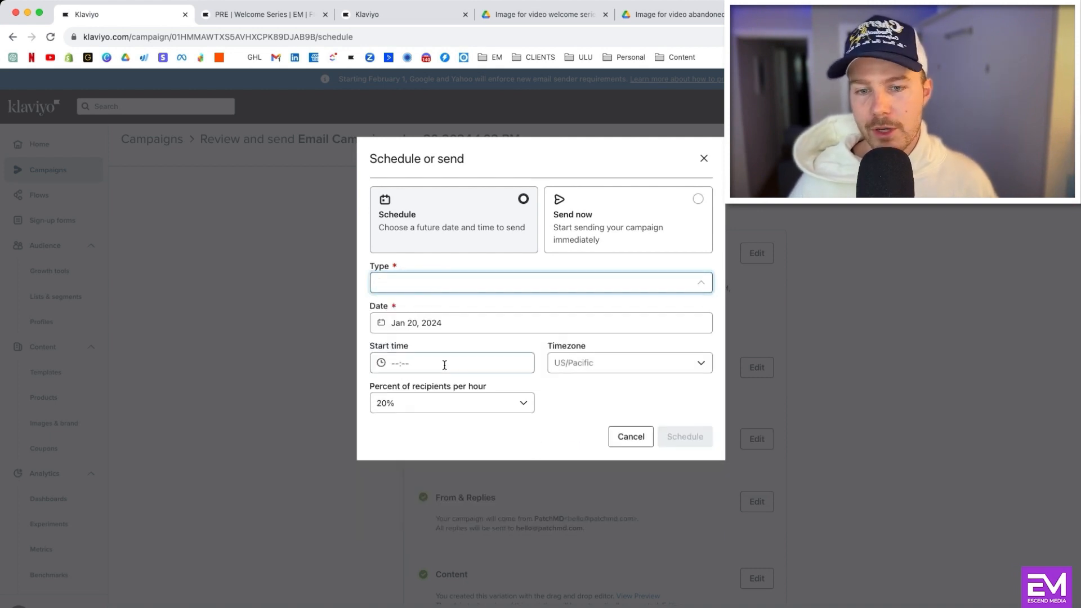
left_click(413, 362)
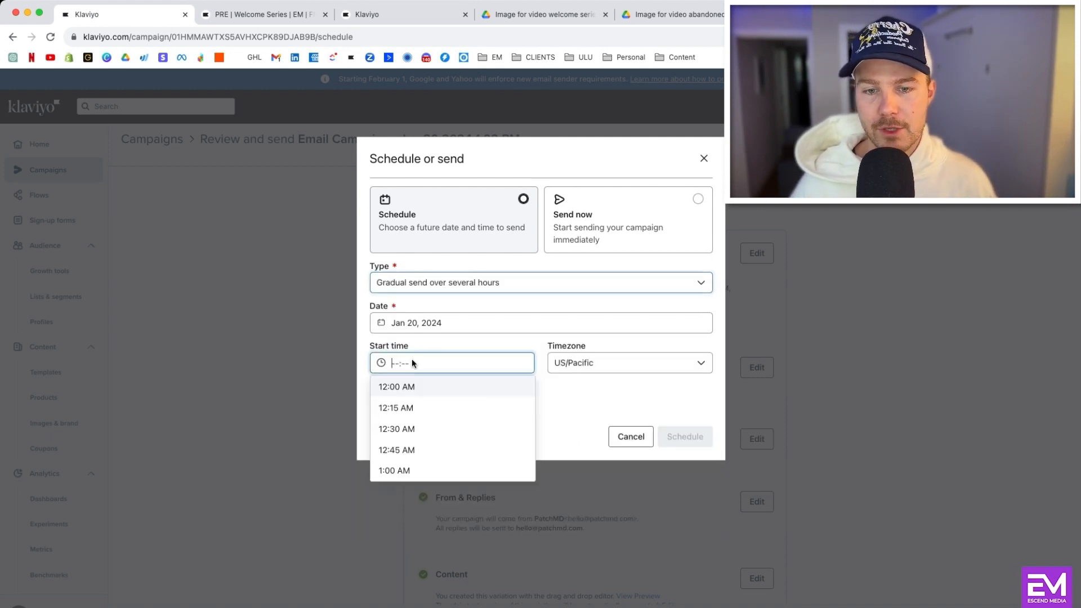
left_click(411, 388)
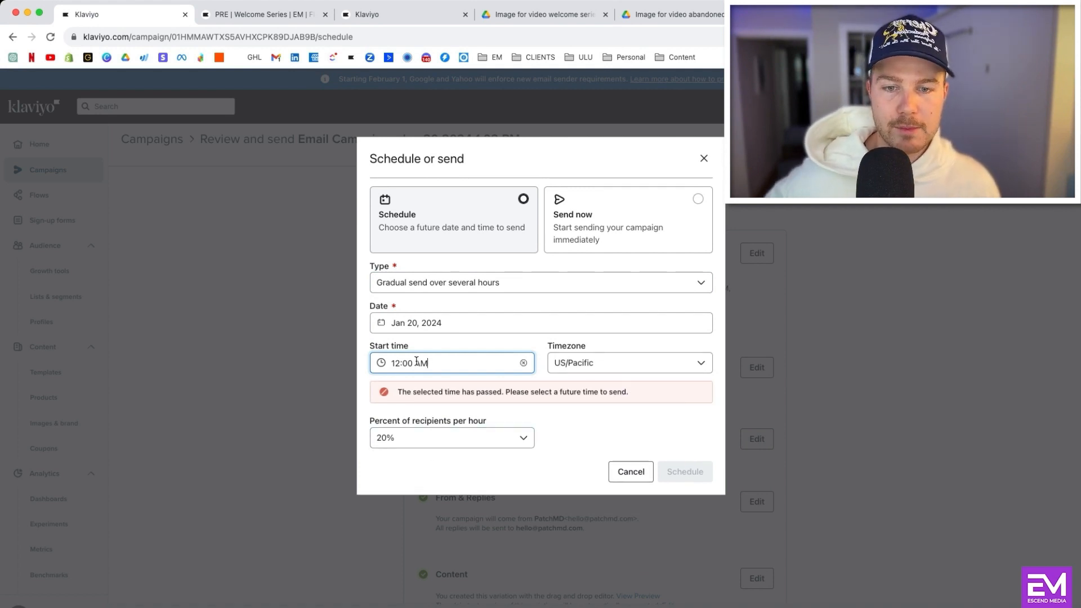
left_click(427, 321)
left_click(393, 453)
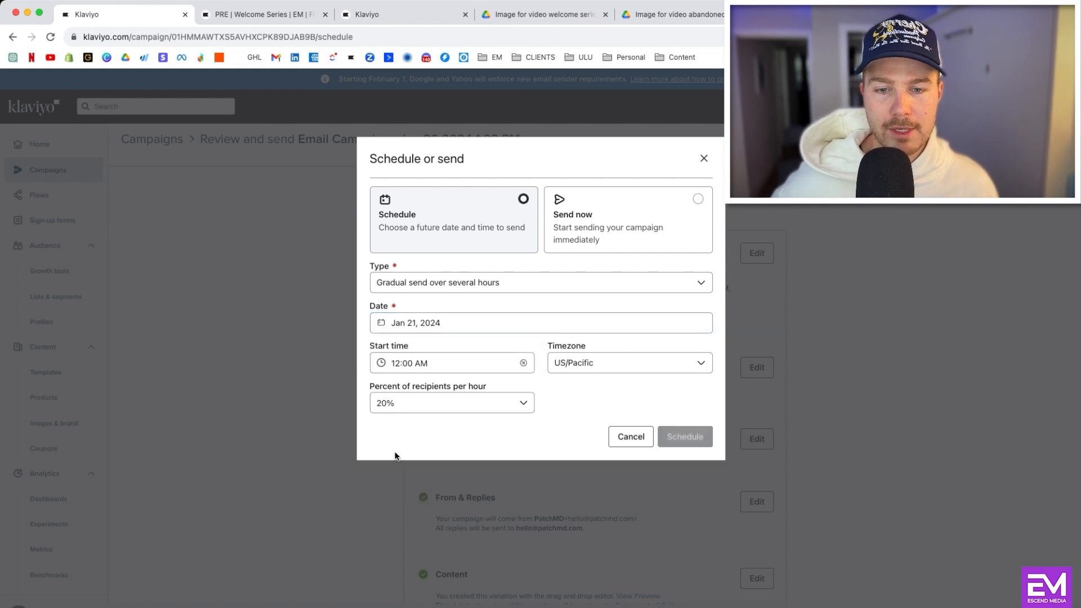